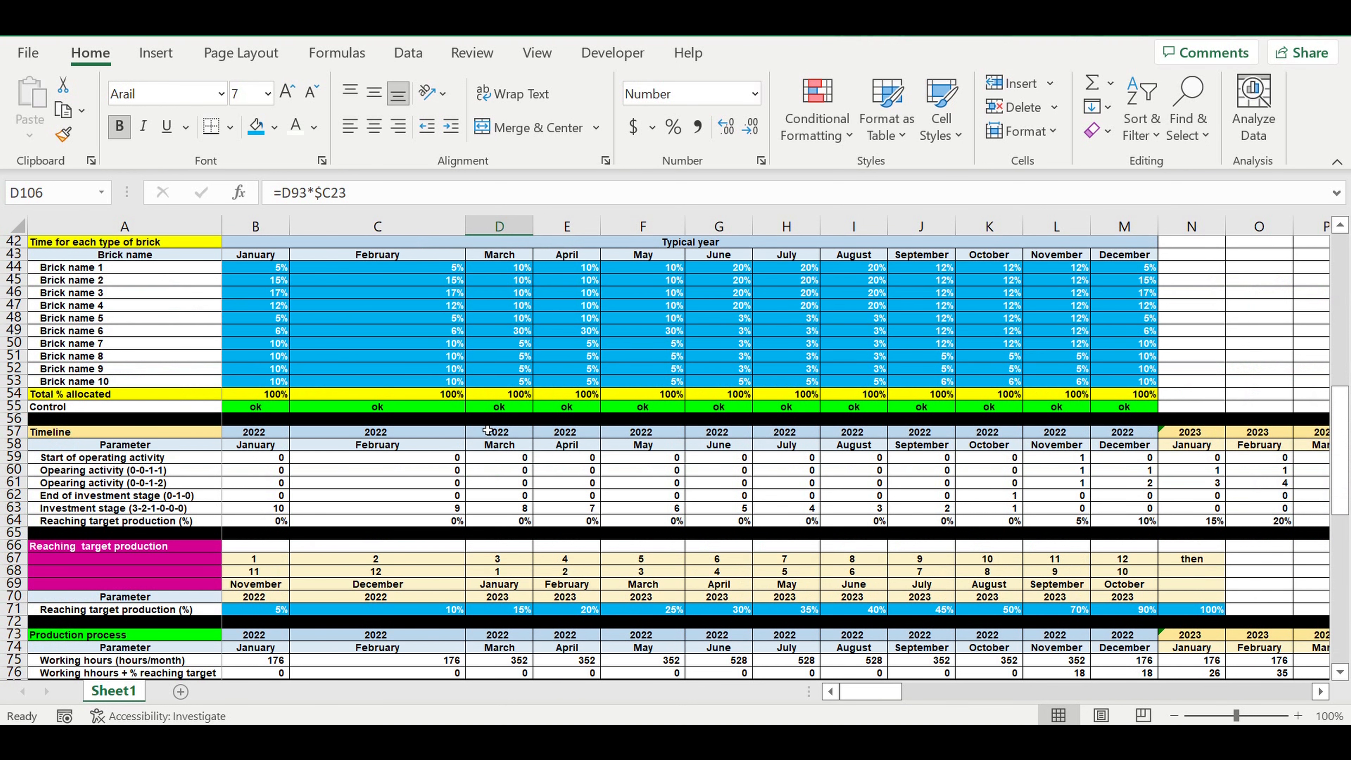
Step: Examine the Bricks types table, covering the brick names, the AMOUNT COEFF column F23:F32 and the empty cells beside it
{"action": "scroll", "coordinate": [490, 430], "scroll_direction": "up", "scroll_amount": 6}
{"action": "scroll", "coordinate": [485, 428], "scroll_direction": "up", "scroll_amount": 8}
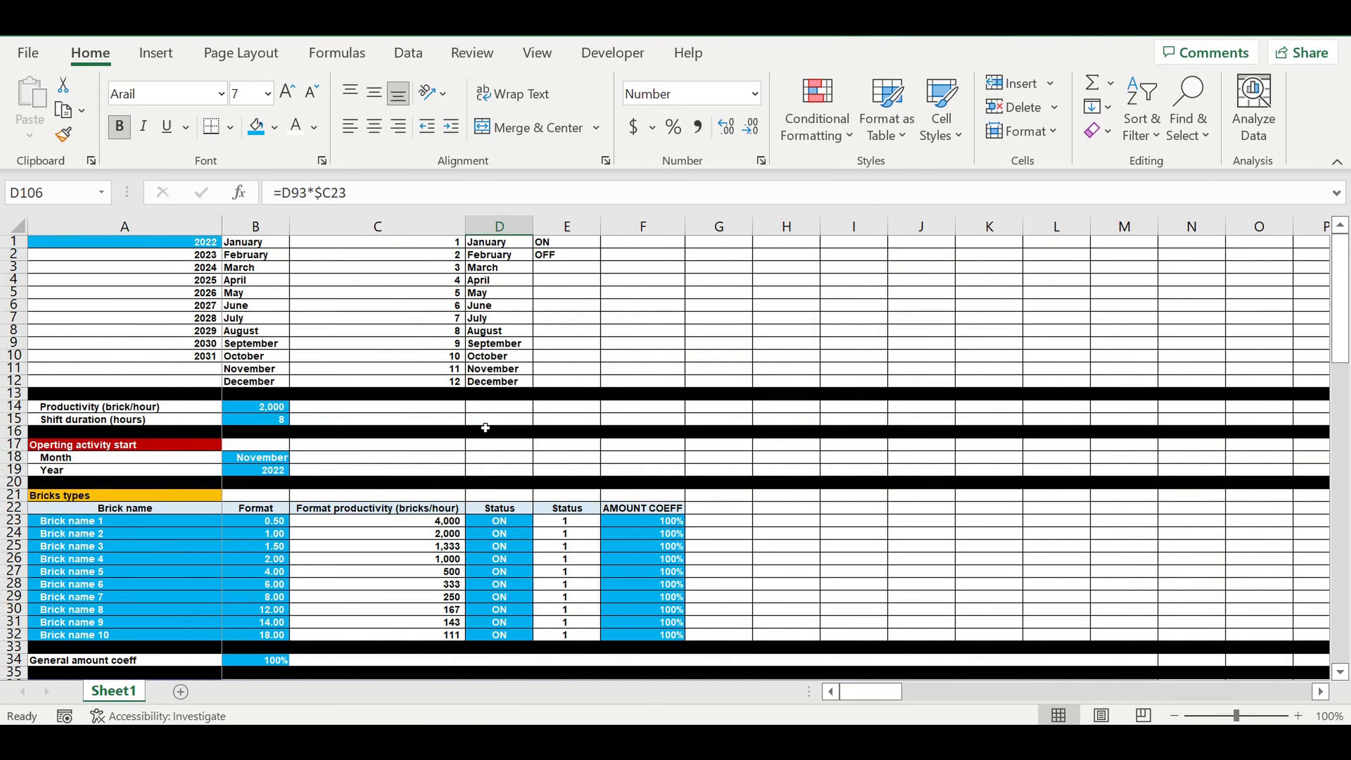
{"action": "scroll", "coordinate": [592, 468], "scroll_direction": "down", "scroll_amount": 3}
{"action": "left_click_drag", "start_coordinate": [652, 414], "coordinate": [655, 527]}
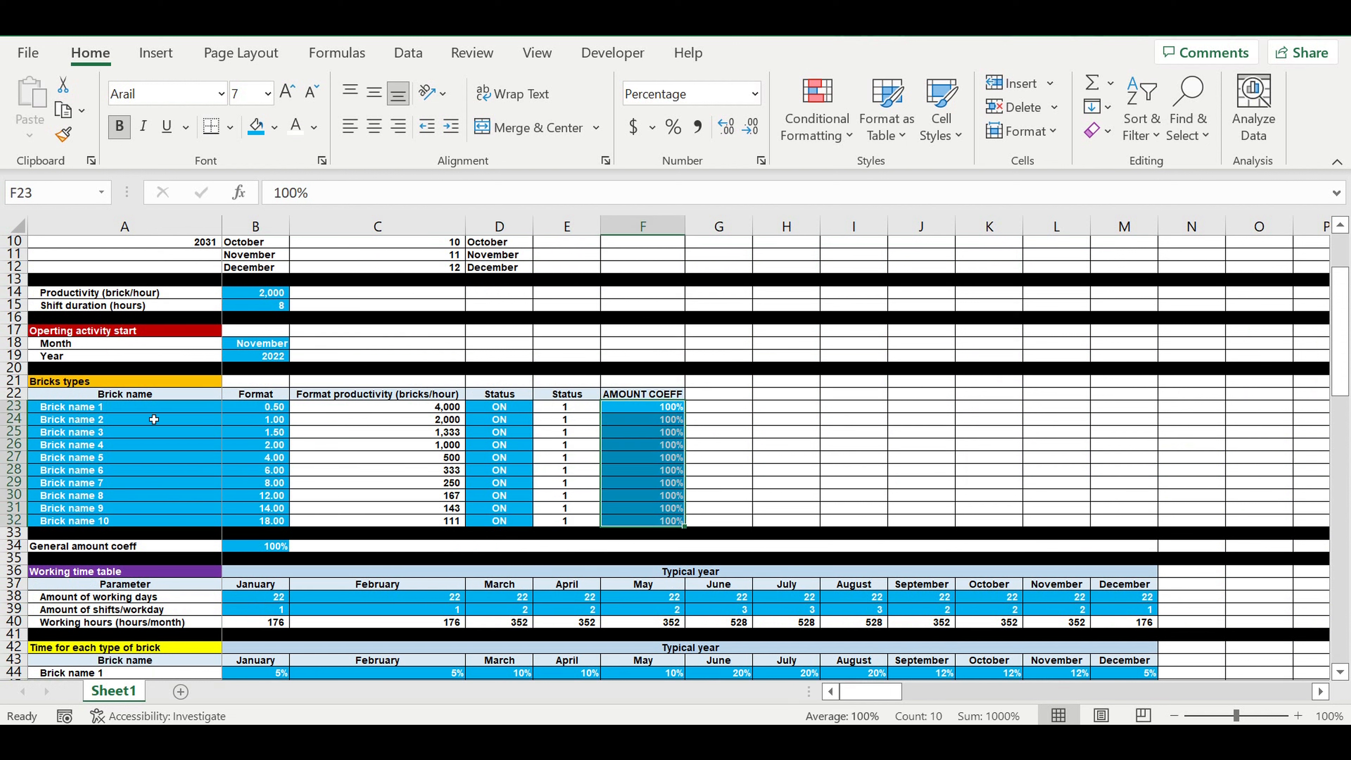
{"action": "left_click", "coordinate": [80, 408]}
{"action": "left_click_drag", "start_coordinate": [82, 443], "coordinate": [82, 524]}
{"action": "left_click", "coordinate": [642, 448]}
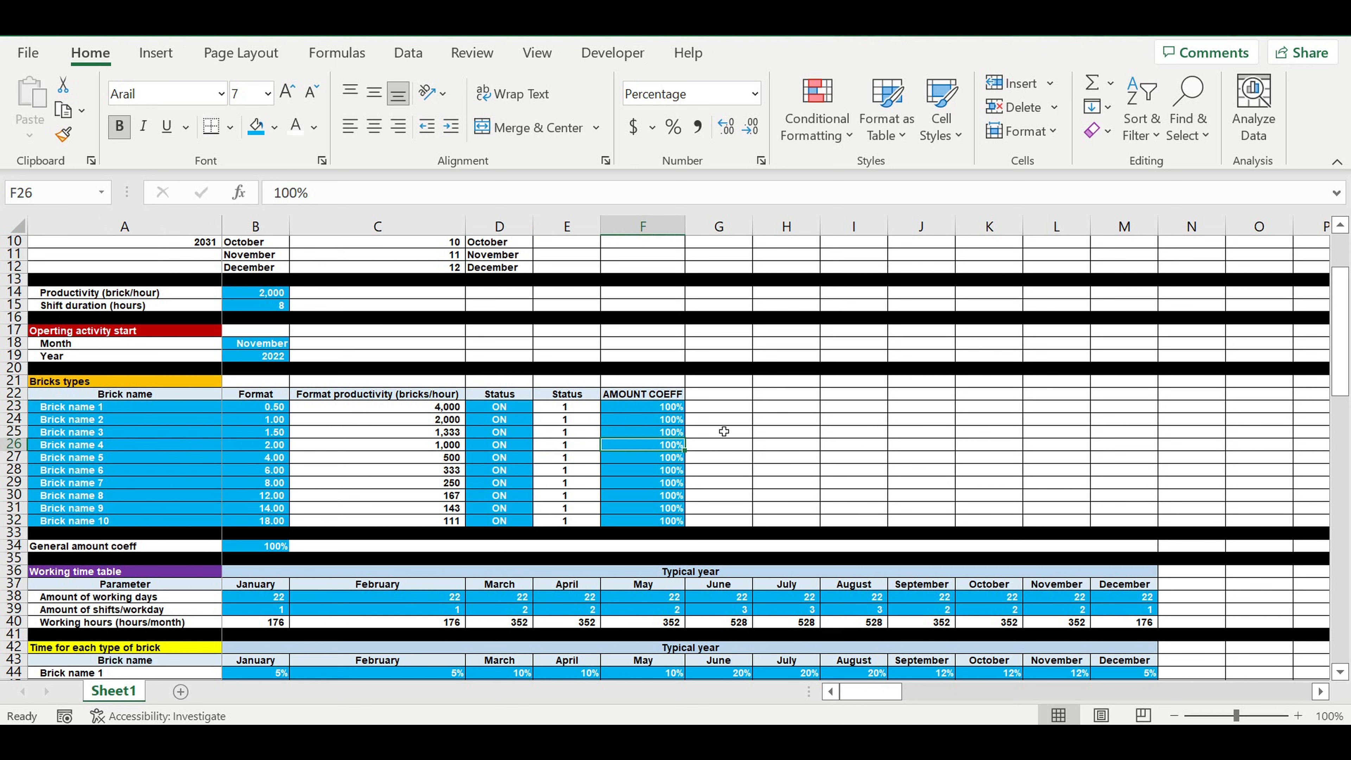
{"action": "left_click_drag", "start_coordinate": [721, 412], "coordinate": [750, 519]}
{"action": "left_click_drag", "start_coordinate": [665, 410], "coordinate": [673, 522]}
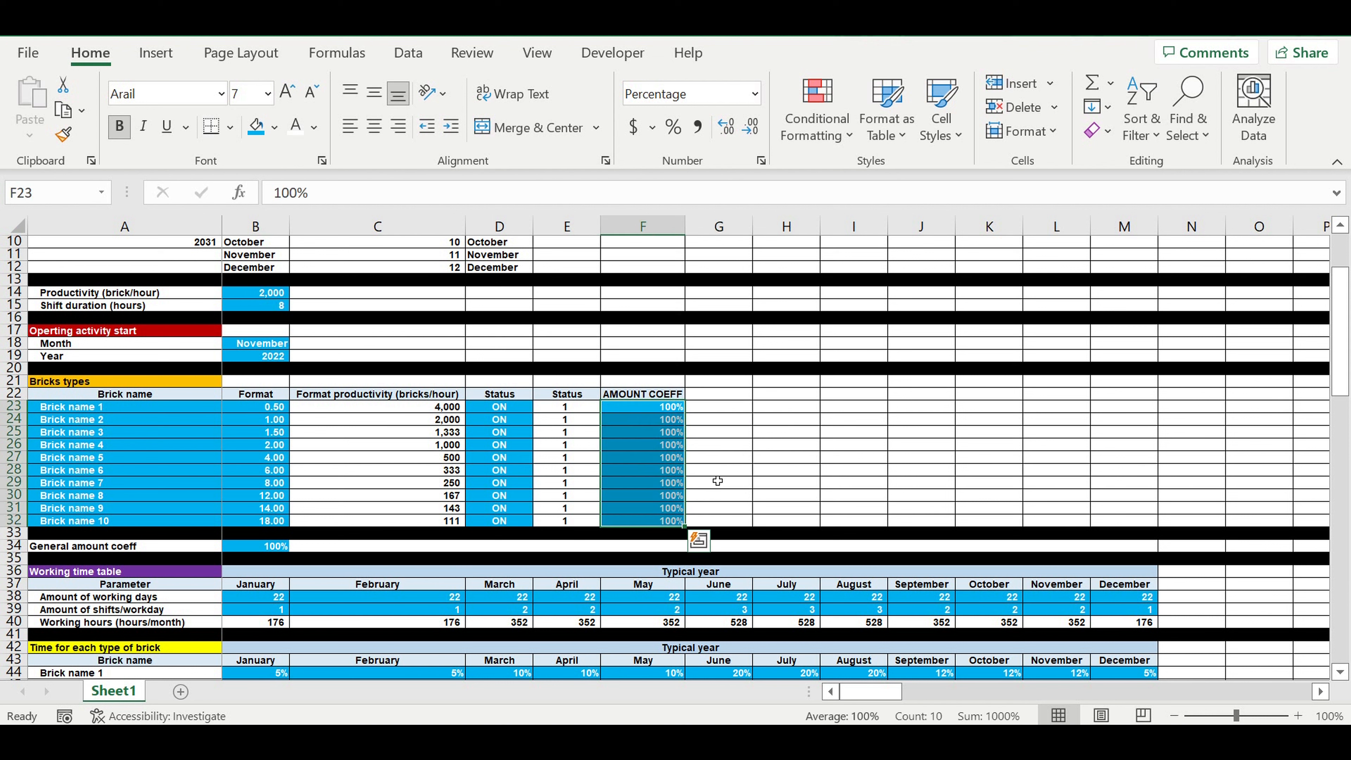
{"action": "left_click", "coordinate": [721, 408]}
{"action": "left_click_drag", "start_coordinate": [722, 408], "coordinate": [718, 526]}
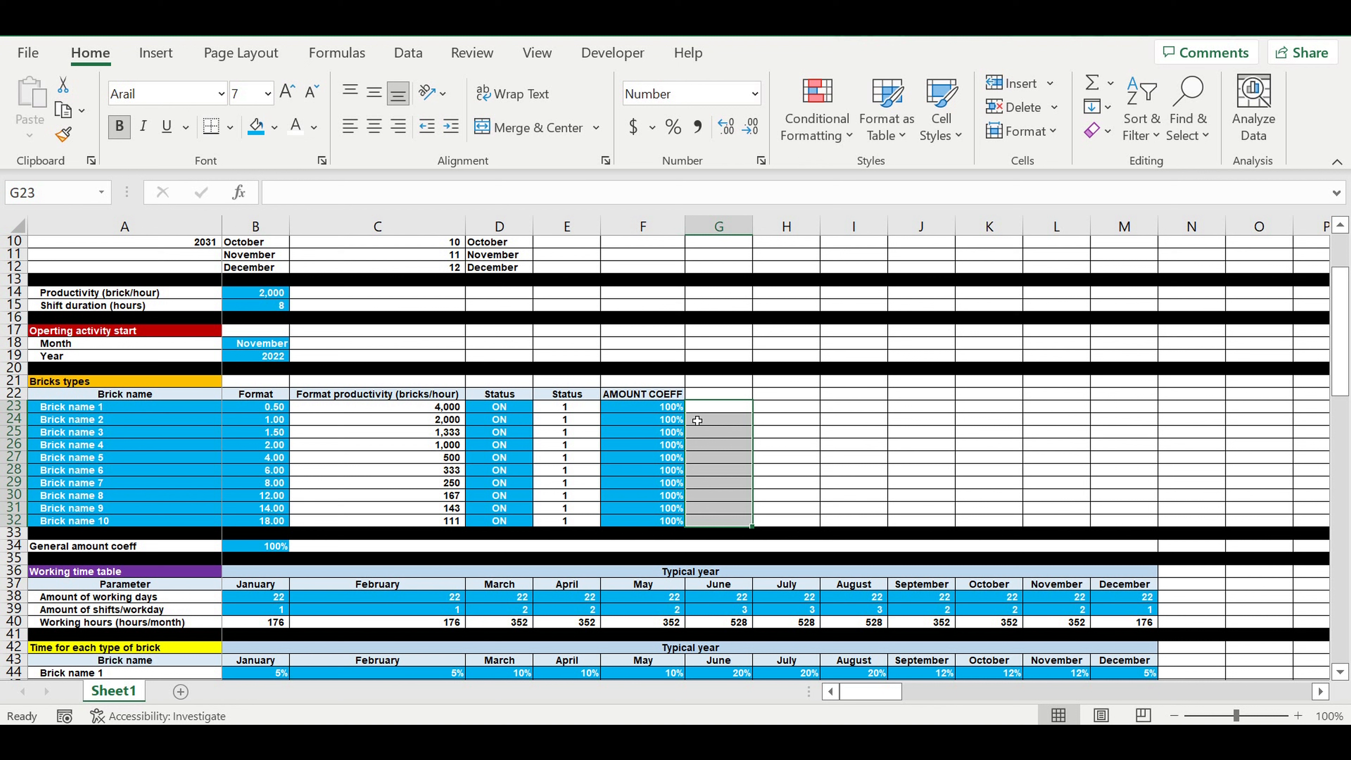
{"action": "left_click", "coordinate": [653, 413]}
{"action": "left_click_drag", "start_coordinate": [640, 466], "coordinate": [638, 525]}
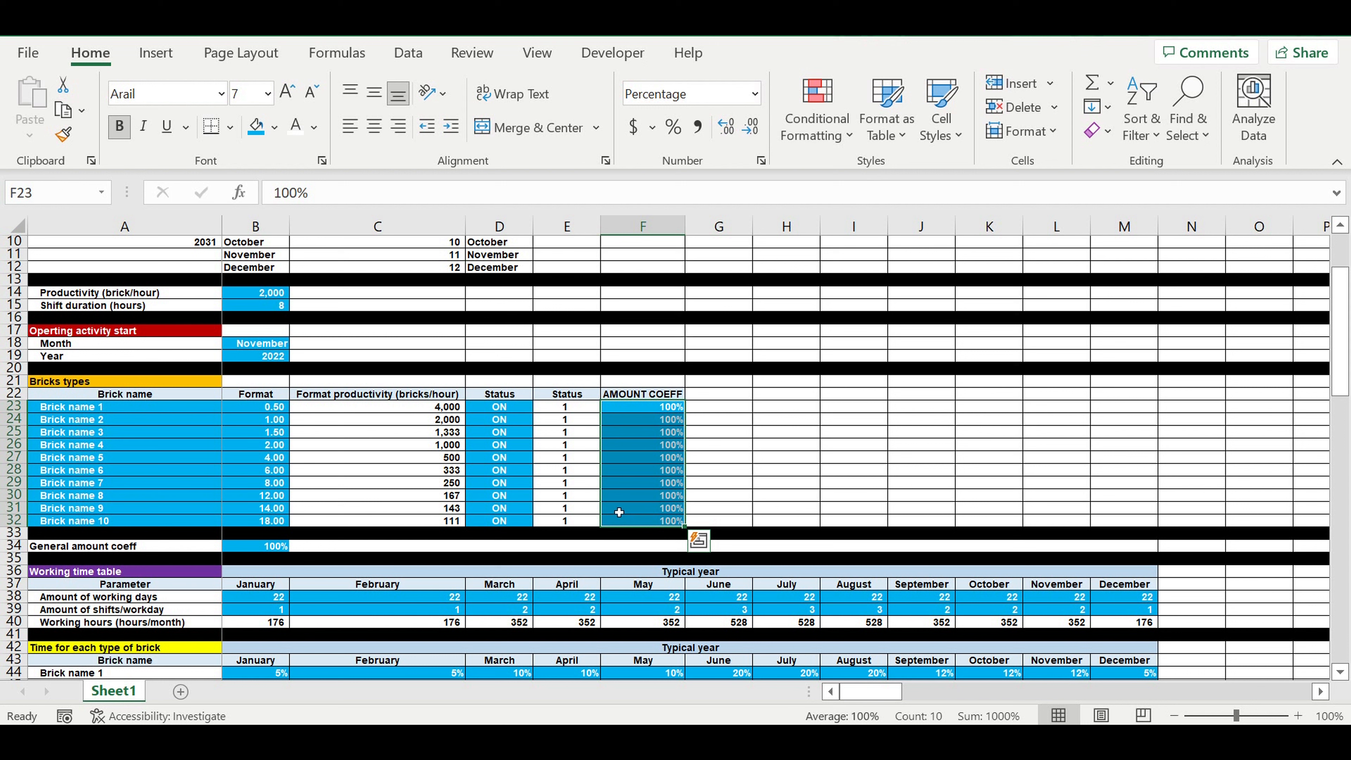
{"action": "left_click", "coordinate": [646, 488]}
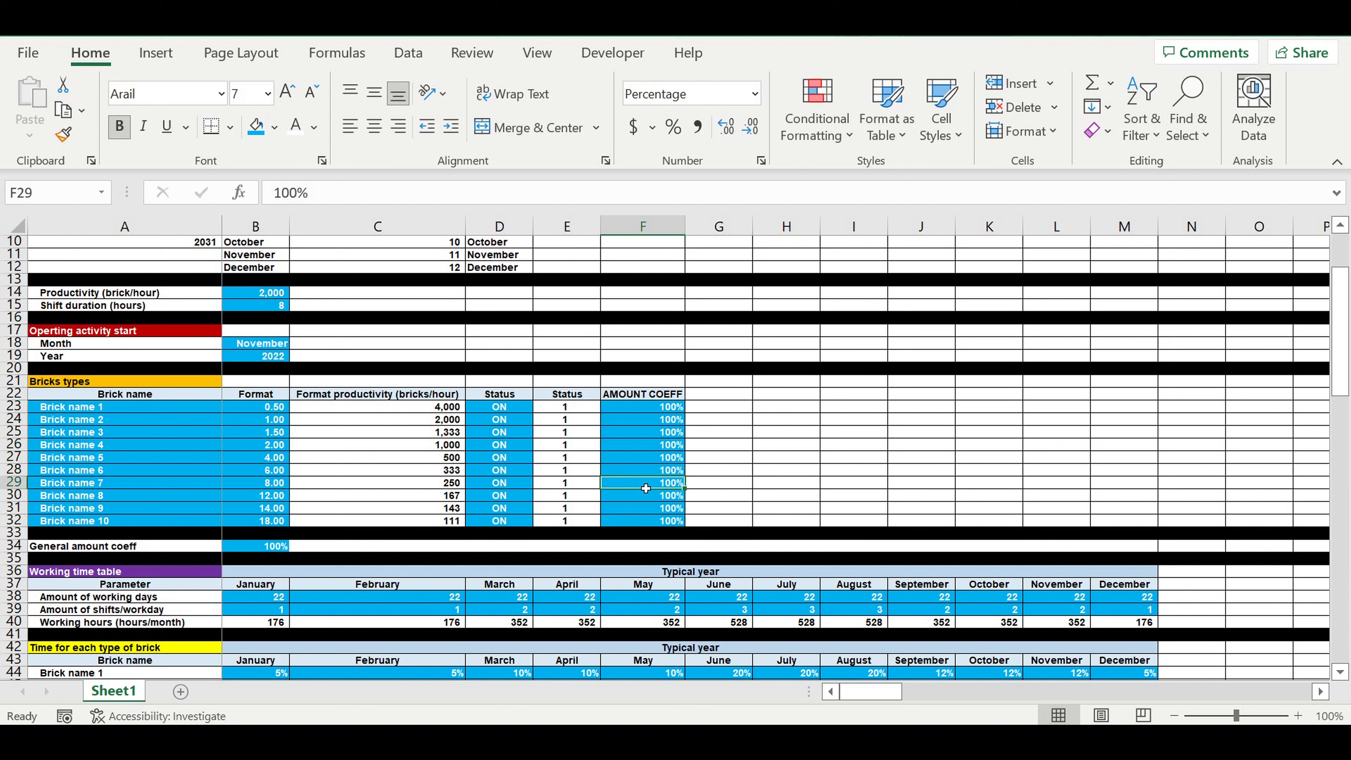
{"action": "left_click", "coordinate": [641, 468]}
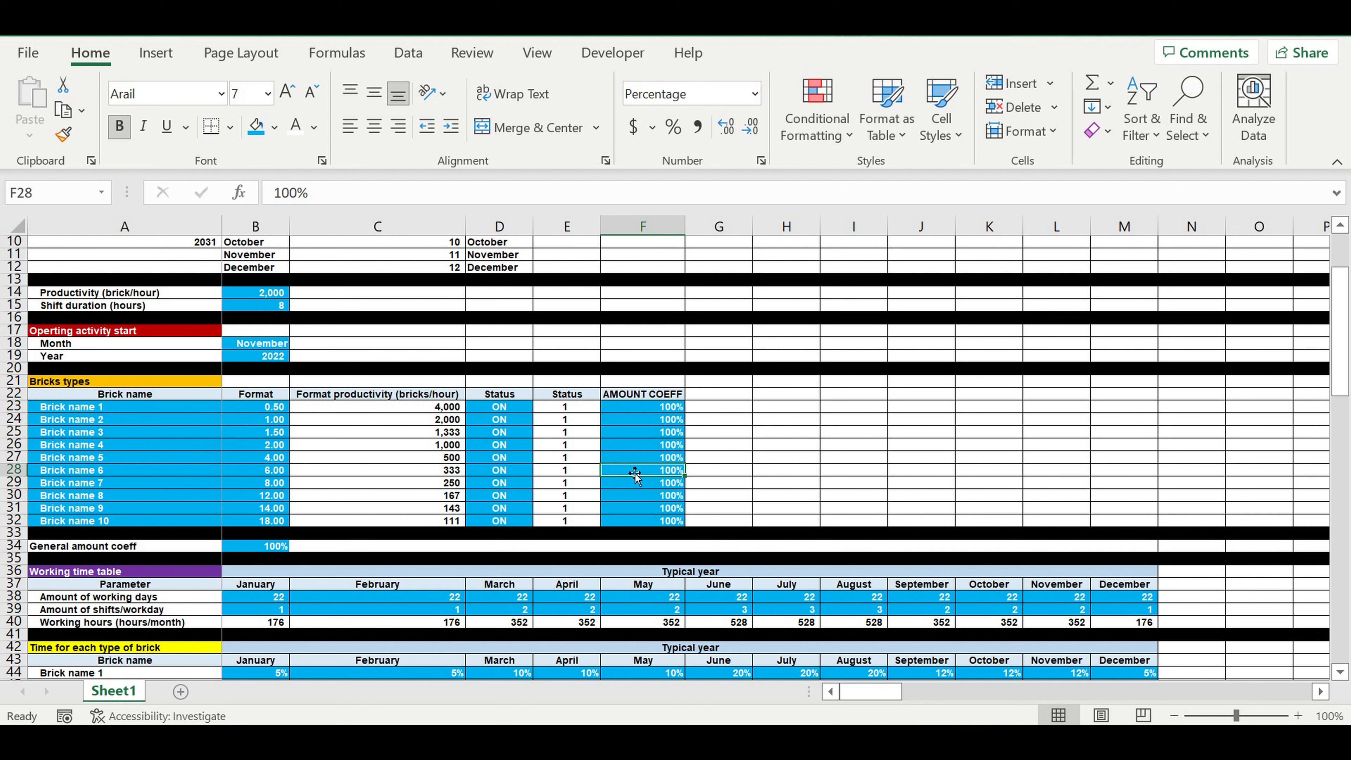
{"action": "left_click", "coordinate": [642, 462]}
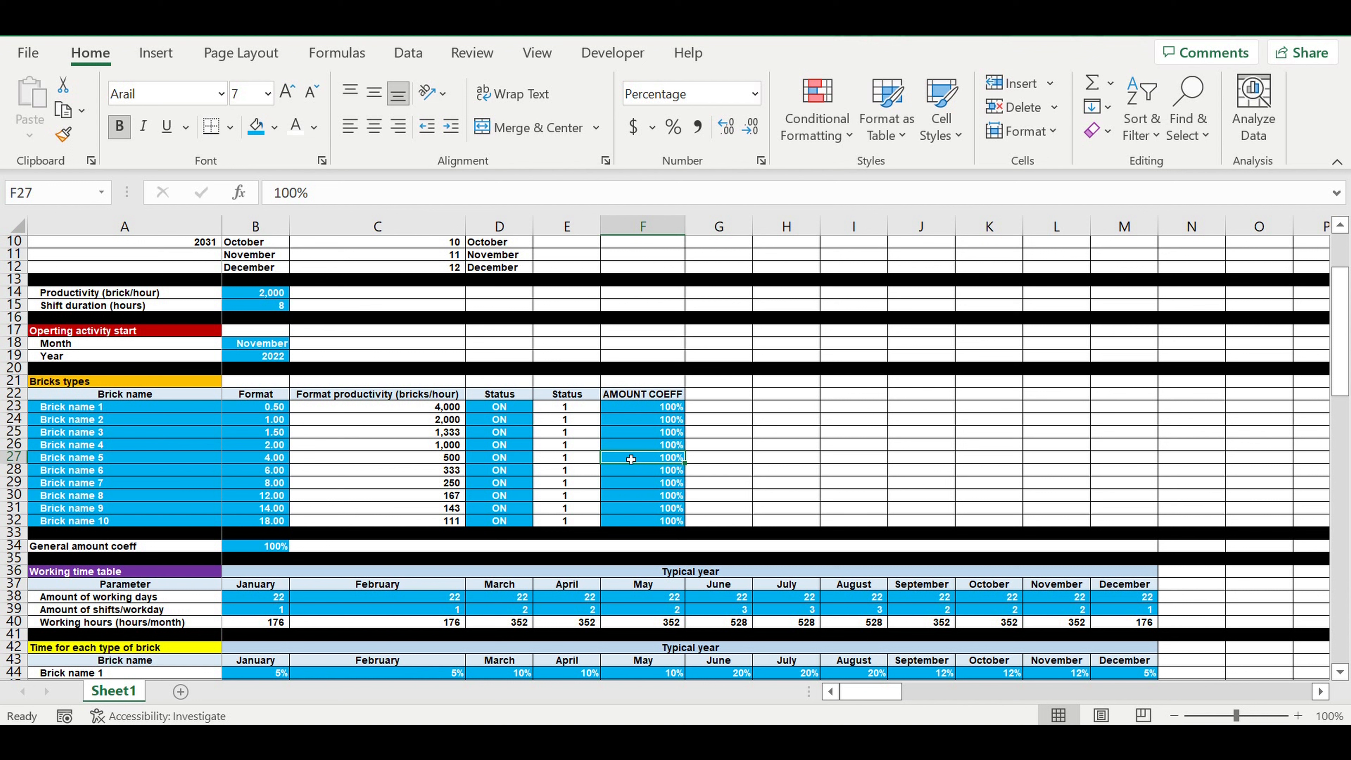
{"action": "left_click", "coordinate": [657, 410]}
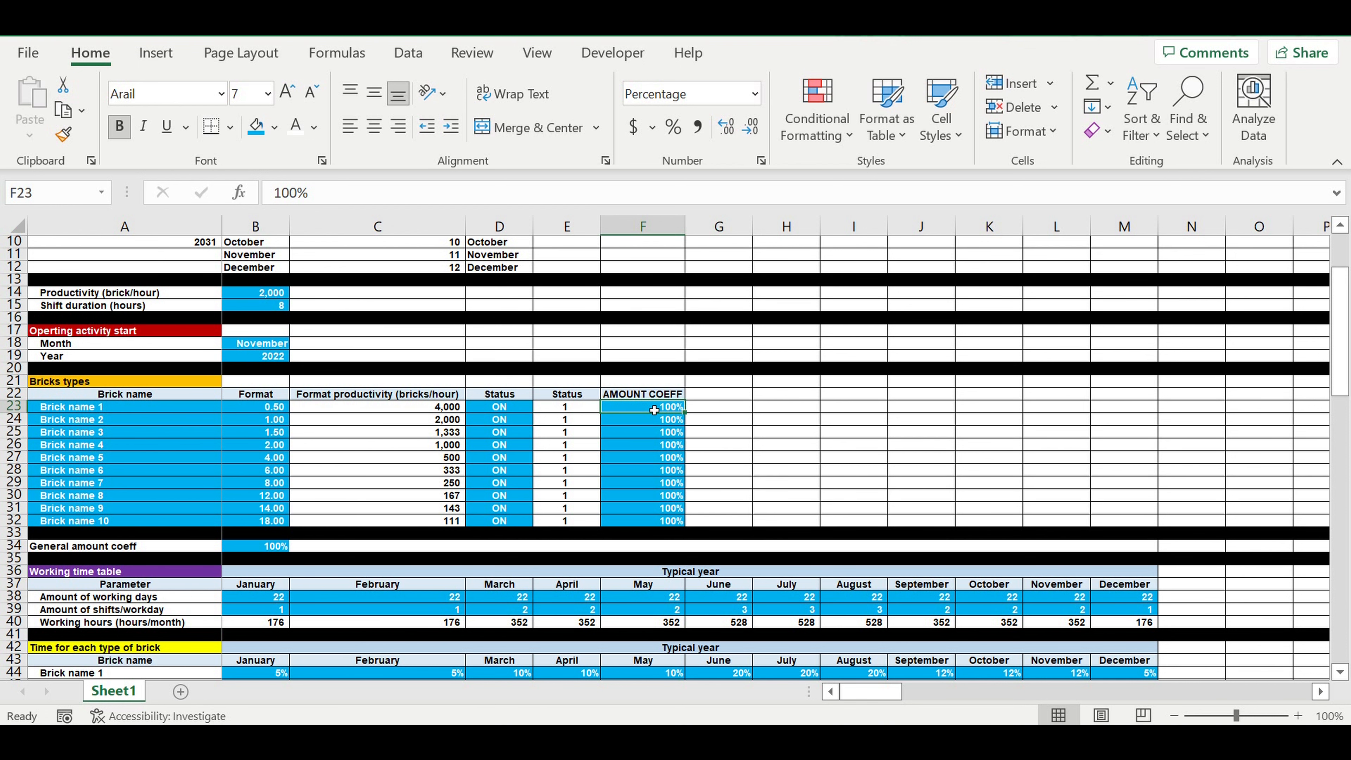
Step: Examine the Time for each brick type (hours) section, including the November 2022 hours in L93:L102 and the brick names
{"action": "scroll", "coordinate": [746, 456], "scroll_direction": "down", "scroll_amount": 10}
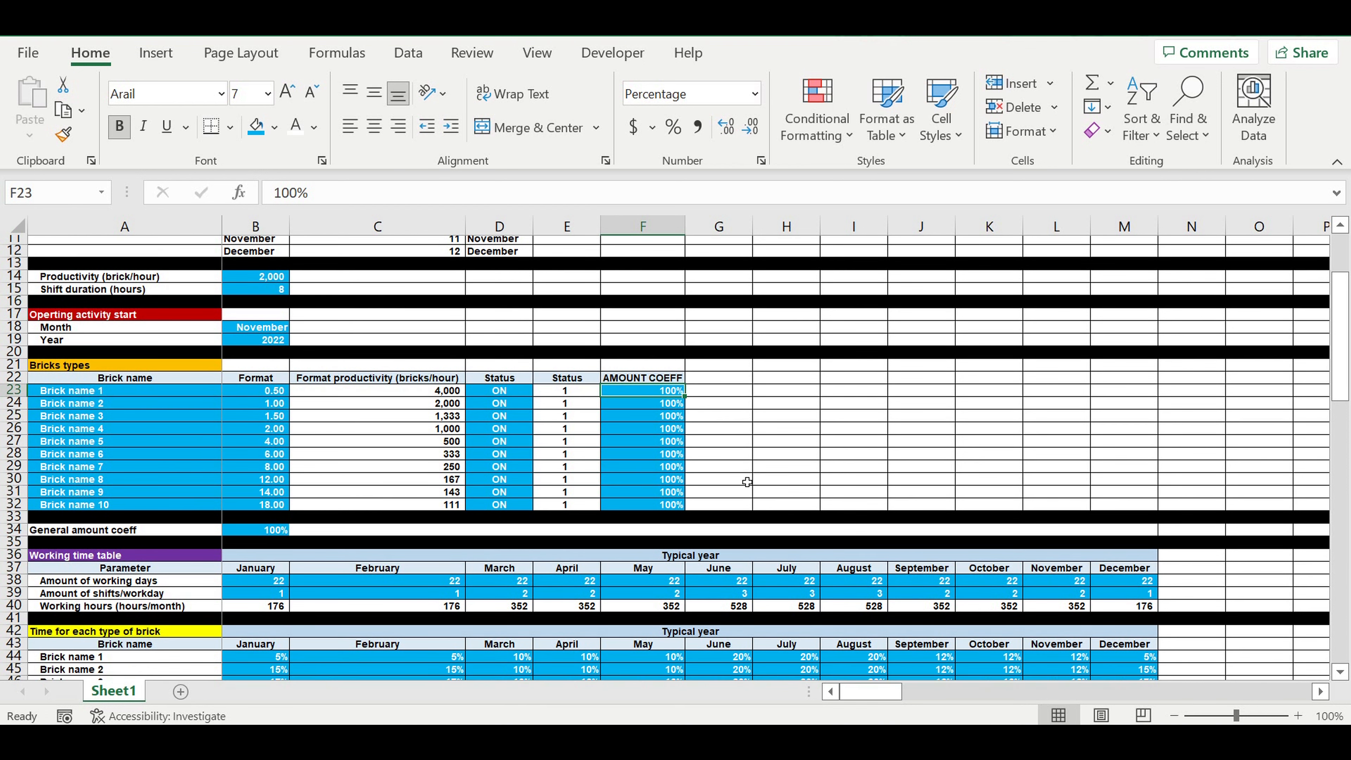
{"action": "scroll", "coordinate": [740, 480], "scroll_direction": "down", "scroll_amount": 10}
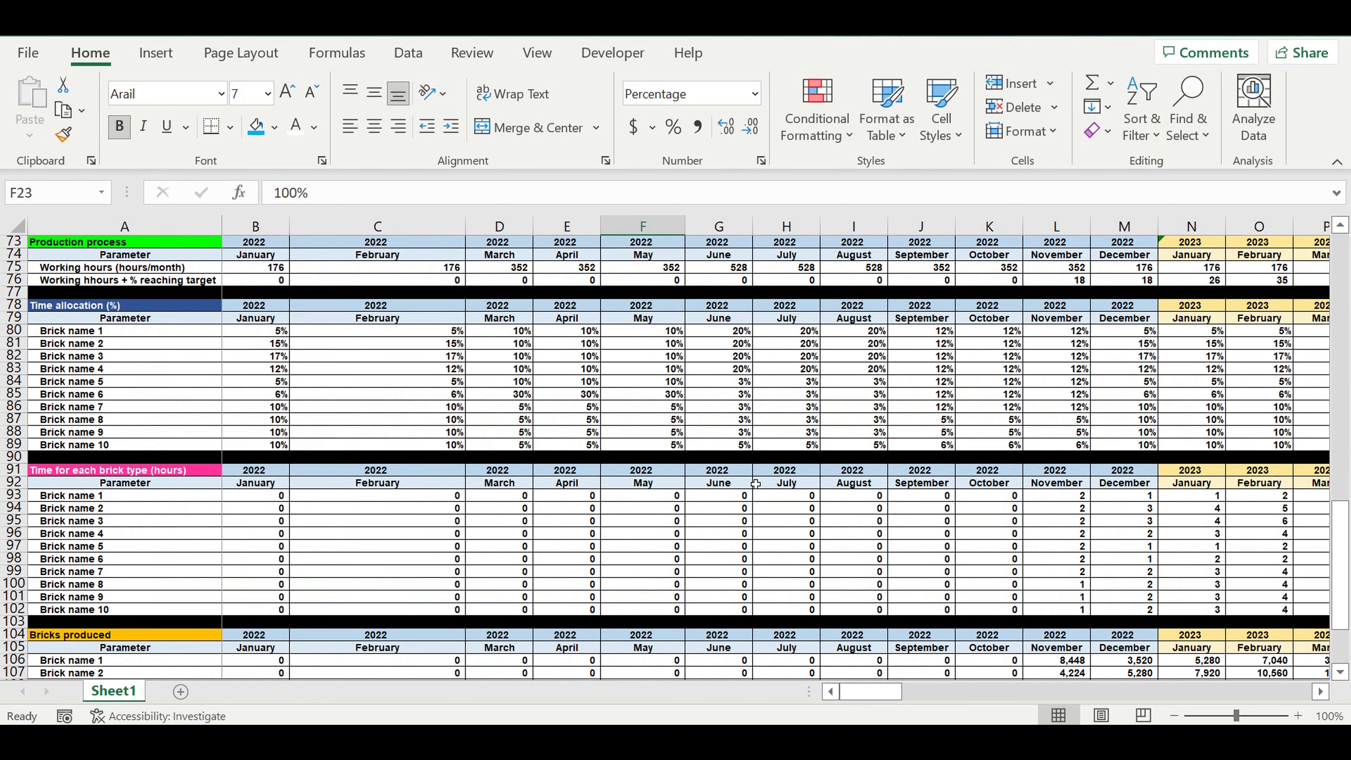
{"action": "left_click_drag", "start_coordinate": [1071, 499], "coordinate": [1067, 620]}
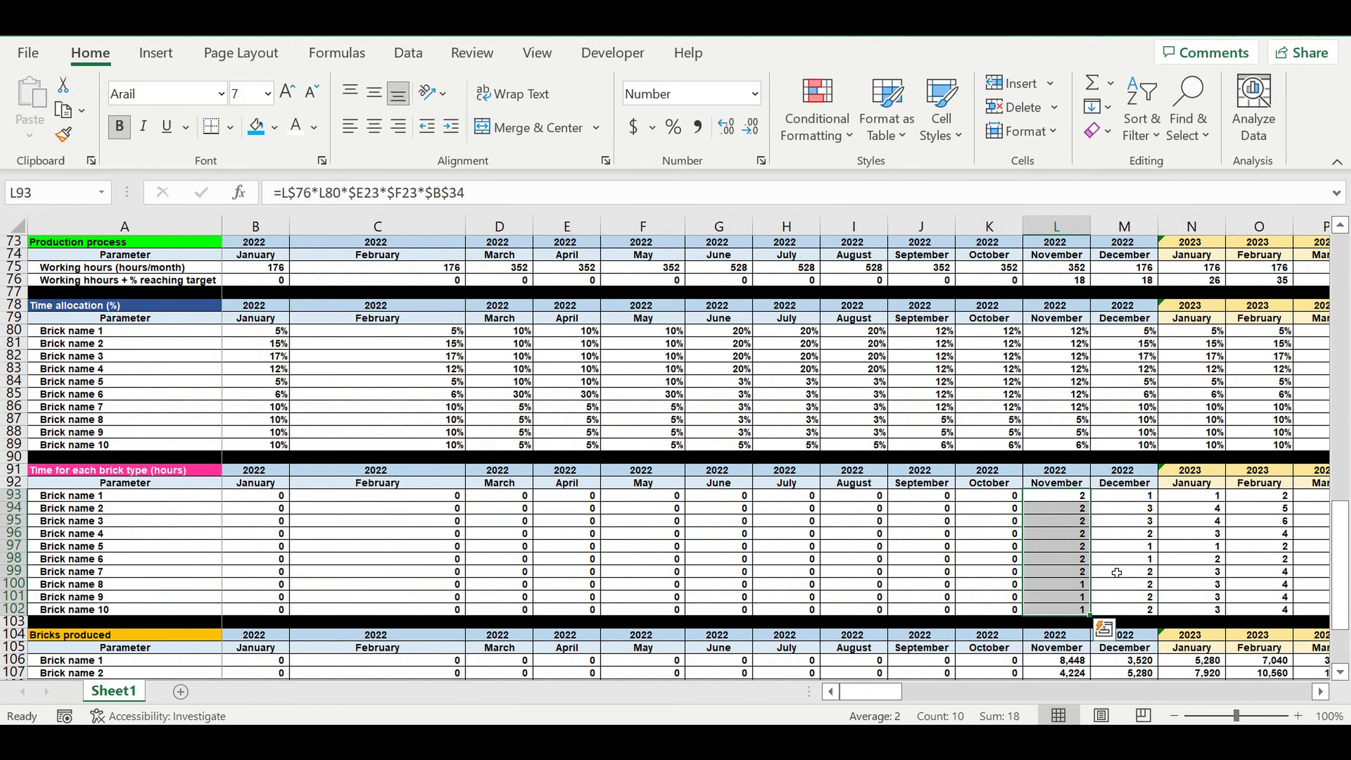
{"action": "left_click", "coordinate": [99, 498]}
{"action": "left_click", "coordinate": [90, 508]}
{"action": "left_click", "coordinate": [88, 535]}
{"action": "left_click", "coordinate": [88, 559]}
{"action": "left_click", "coordinate": [128, 584]}
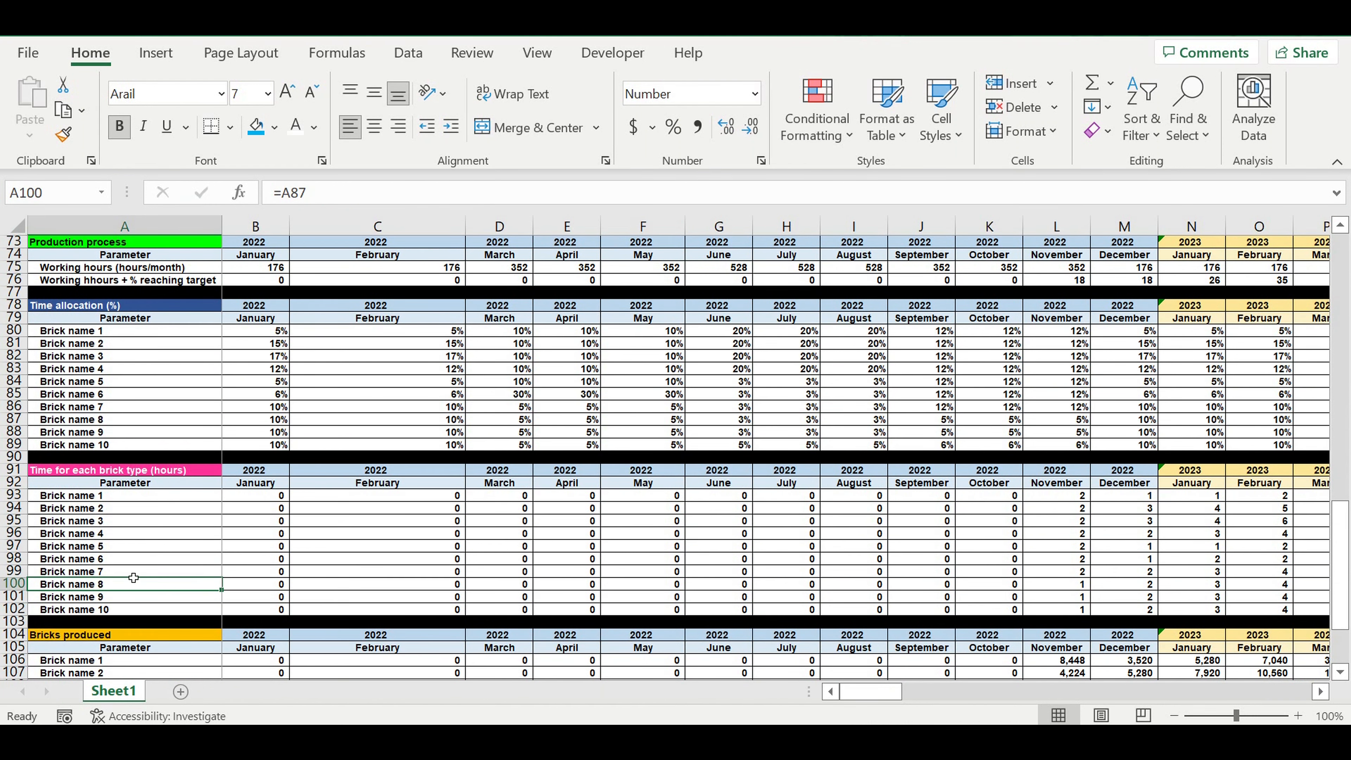
Step: Insert a blank row at row 103, directly below Brick name 10 in the Time for each brick type (hours) section
{"action": "scroll", "coordinate": [151, 555], "scroll_direction": "down", "scroll_amount": 2}
{"action": "left_click", "coordinate": [15, 545]}
{"action": "right_click", "coordinate": [15, 546]}
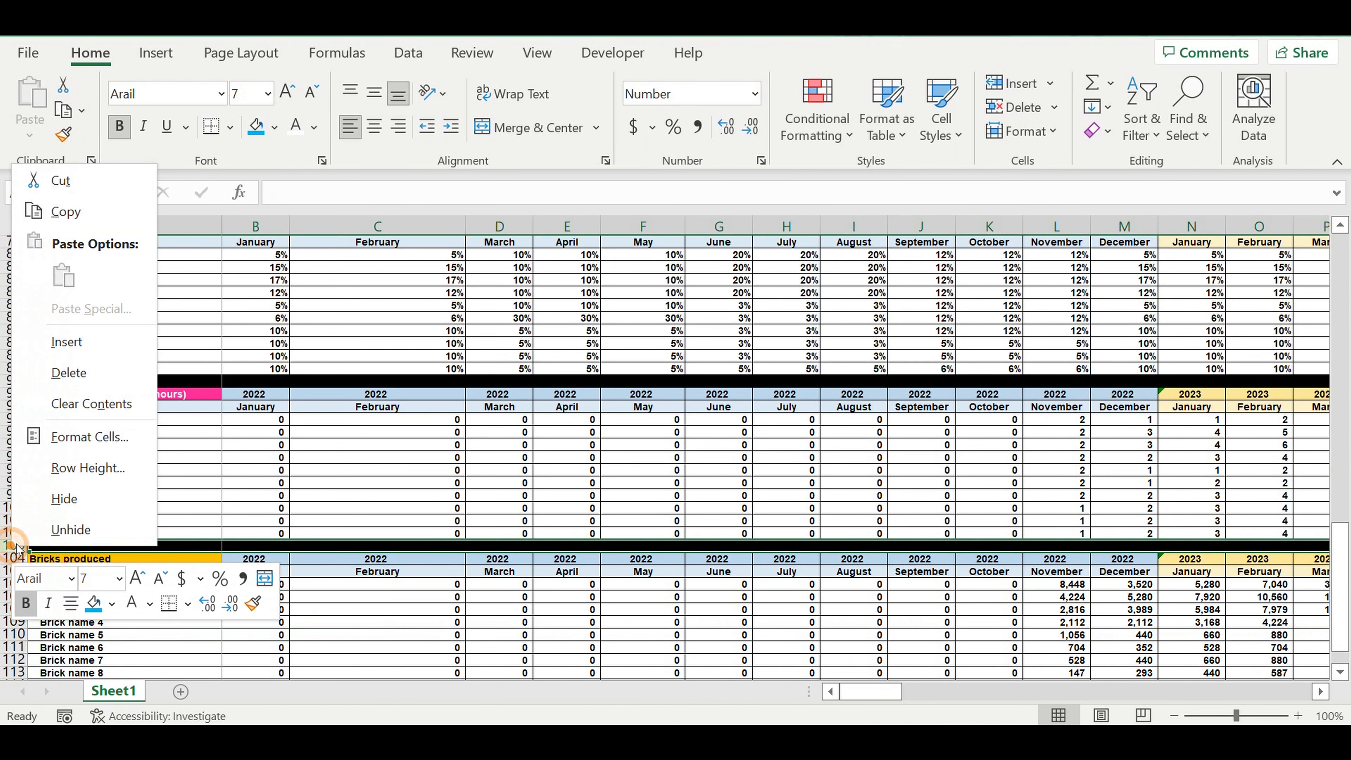
{"action": "left_click", "coordinate": [67, 342]}
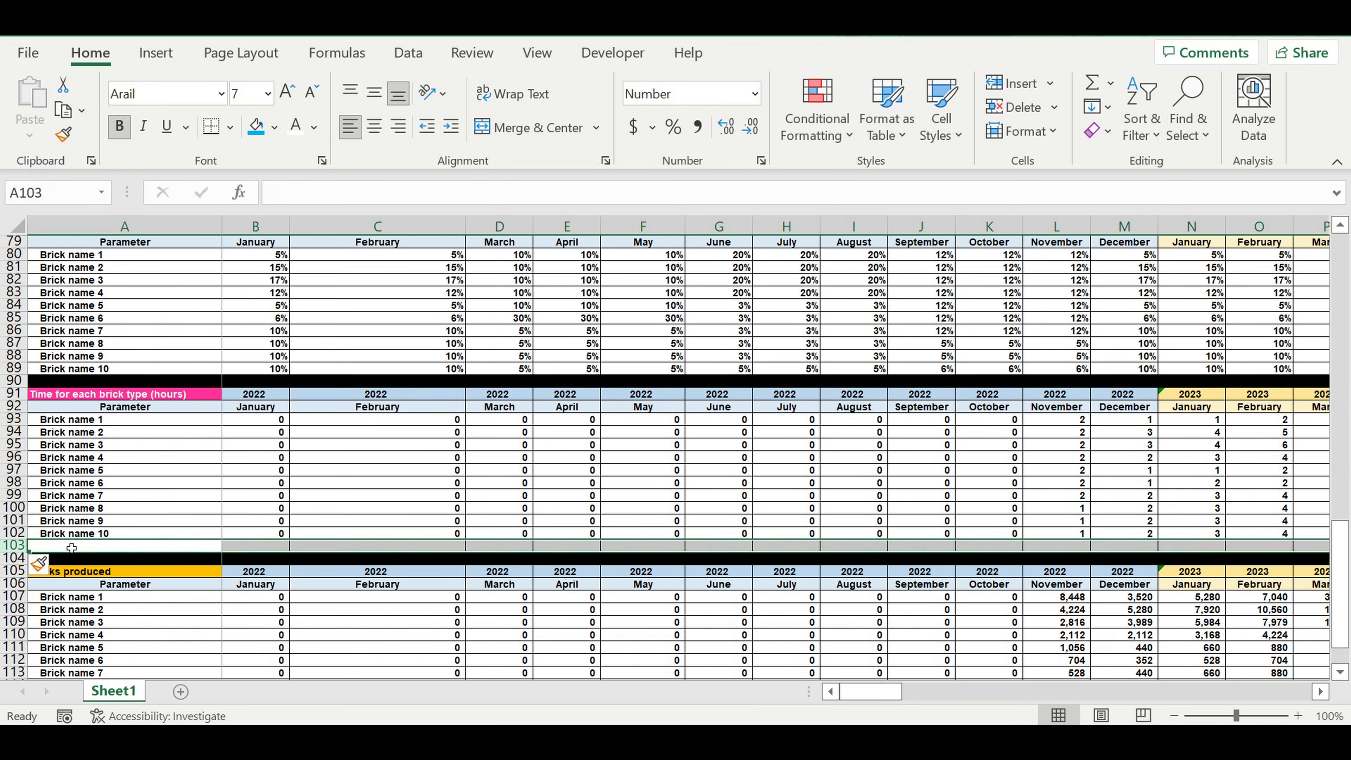
Step: Label the new row "Total hours" in cell A103
{"action": "left_click", "coordinate": [69, 551]}
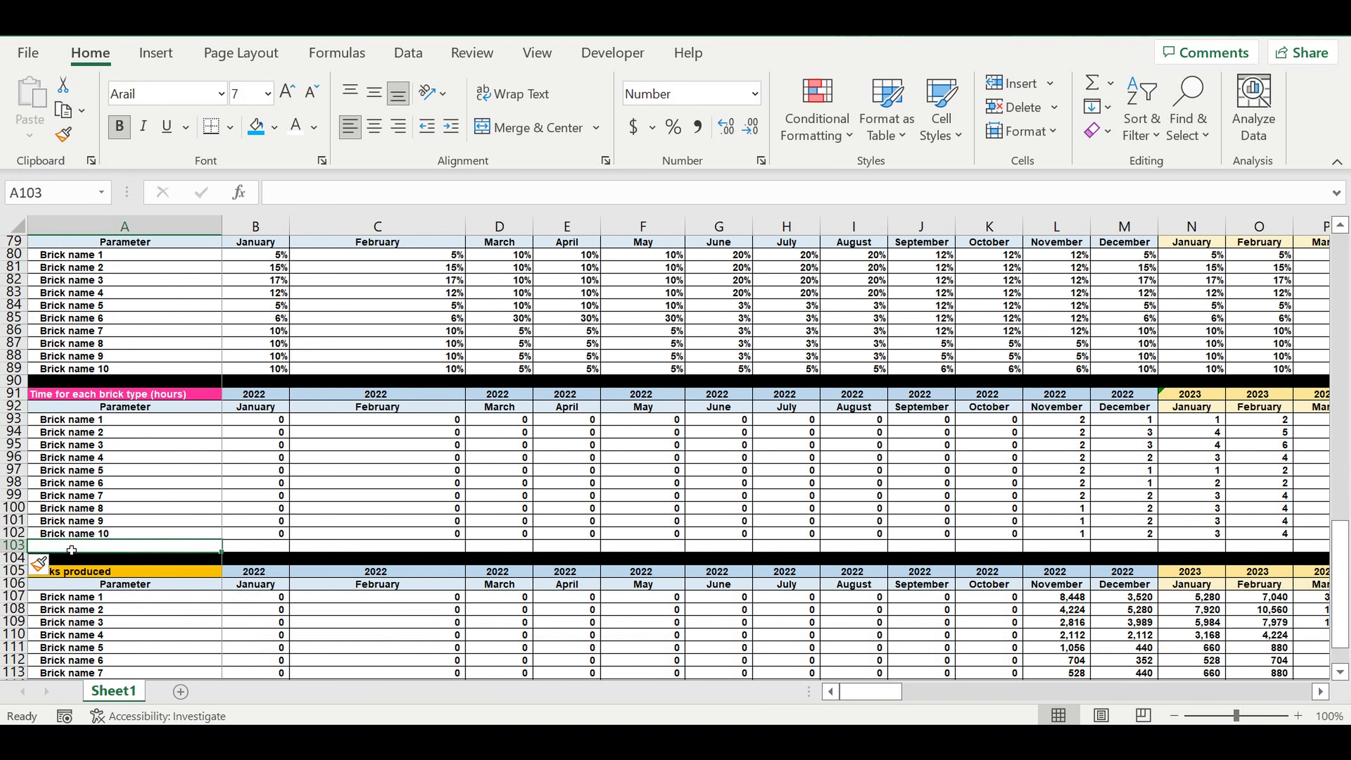
{"action": "type", "text": "total hiu"}
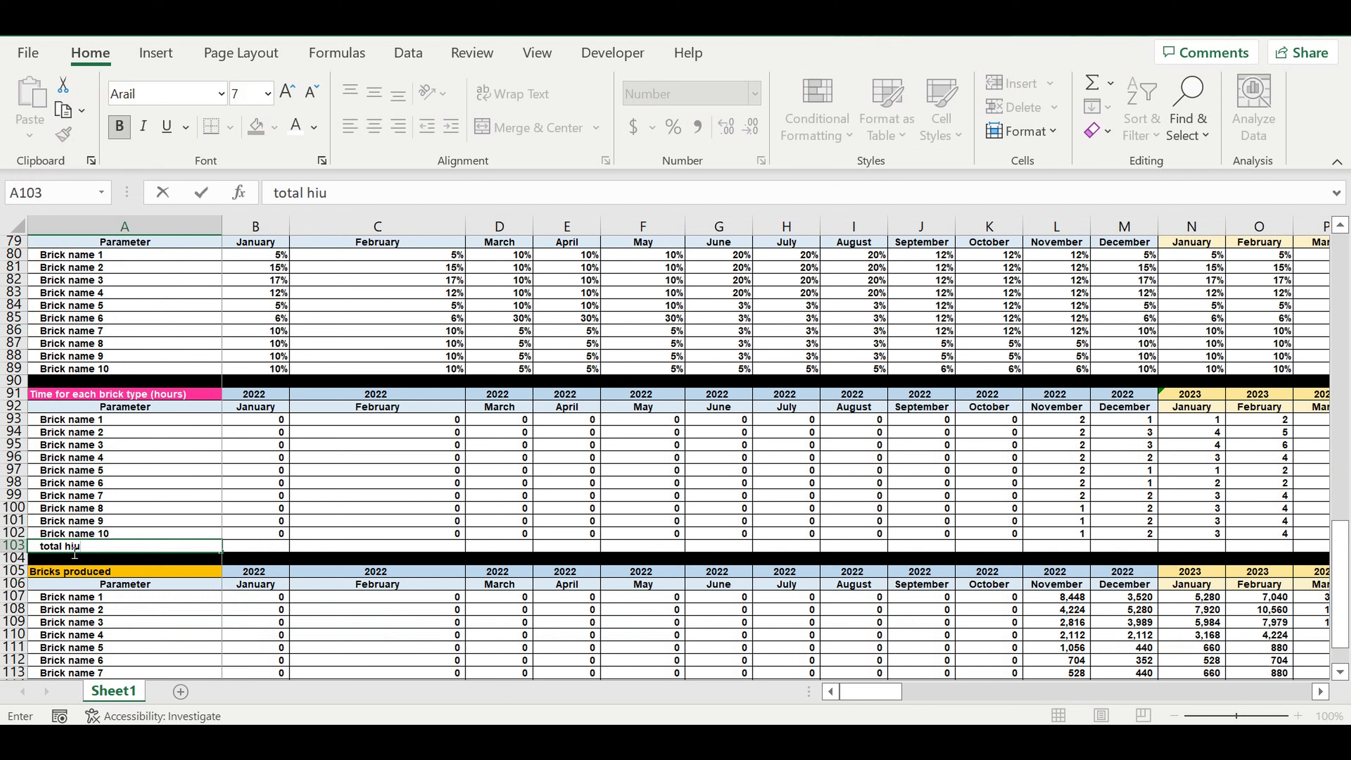
{"action": "key", "text": "BackSpace"}
{"action": "key", "text": "BackSpace"}
{"action": "key", "text": "BackSpace"}
{"action": "type", "text": "hours"}
{"action": "left_click", "coordinate": [280, 193]}
{"action": "key", "text": "BackSpace"}
{"action": "type", "text": "T"}
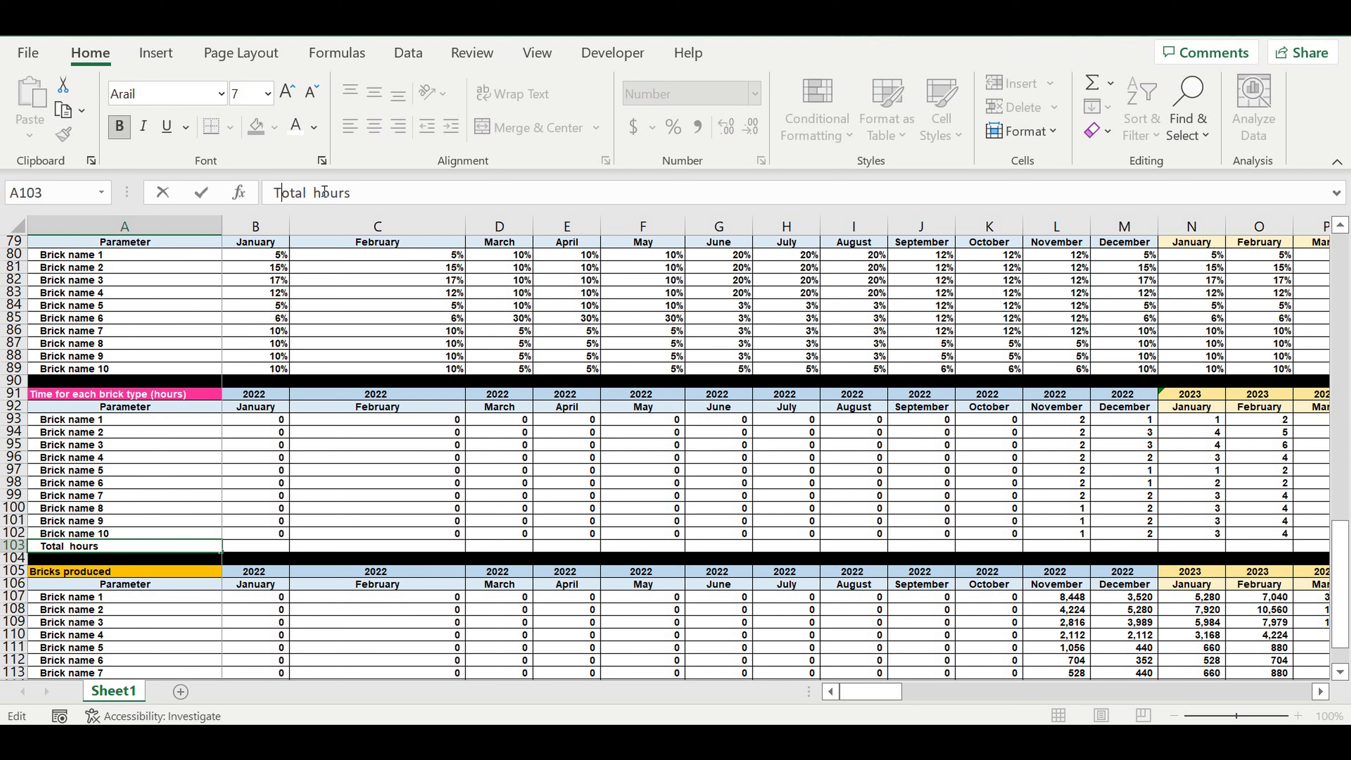
{"action": "key", "text": "Return"}
Step: Sum the January 2022 brick hours in cell B103 with =SUM(B93:B102)
{"action": "left_click", "coordinate": [257, 547]}
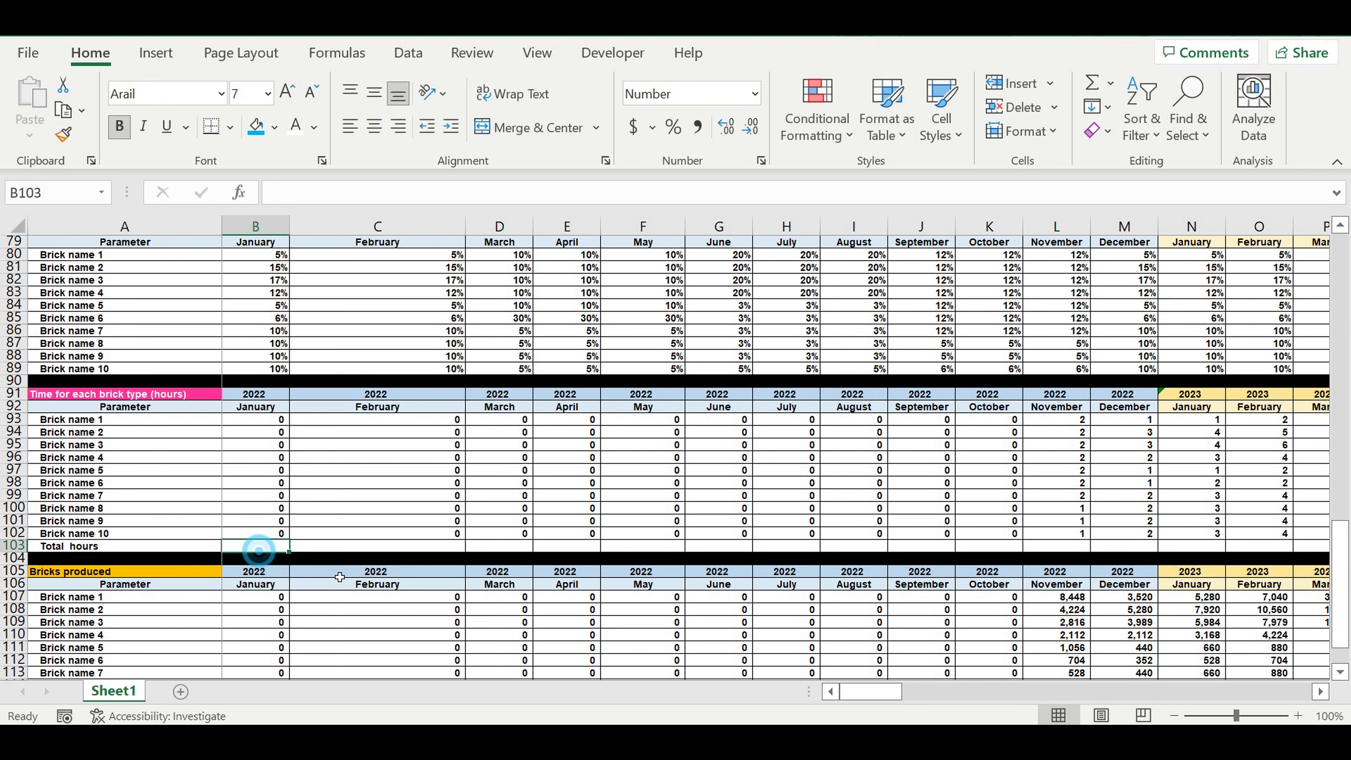
{"action": "left_click", "coordinate": [1099, 88]}
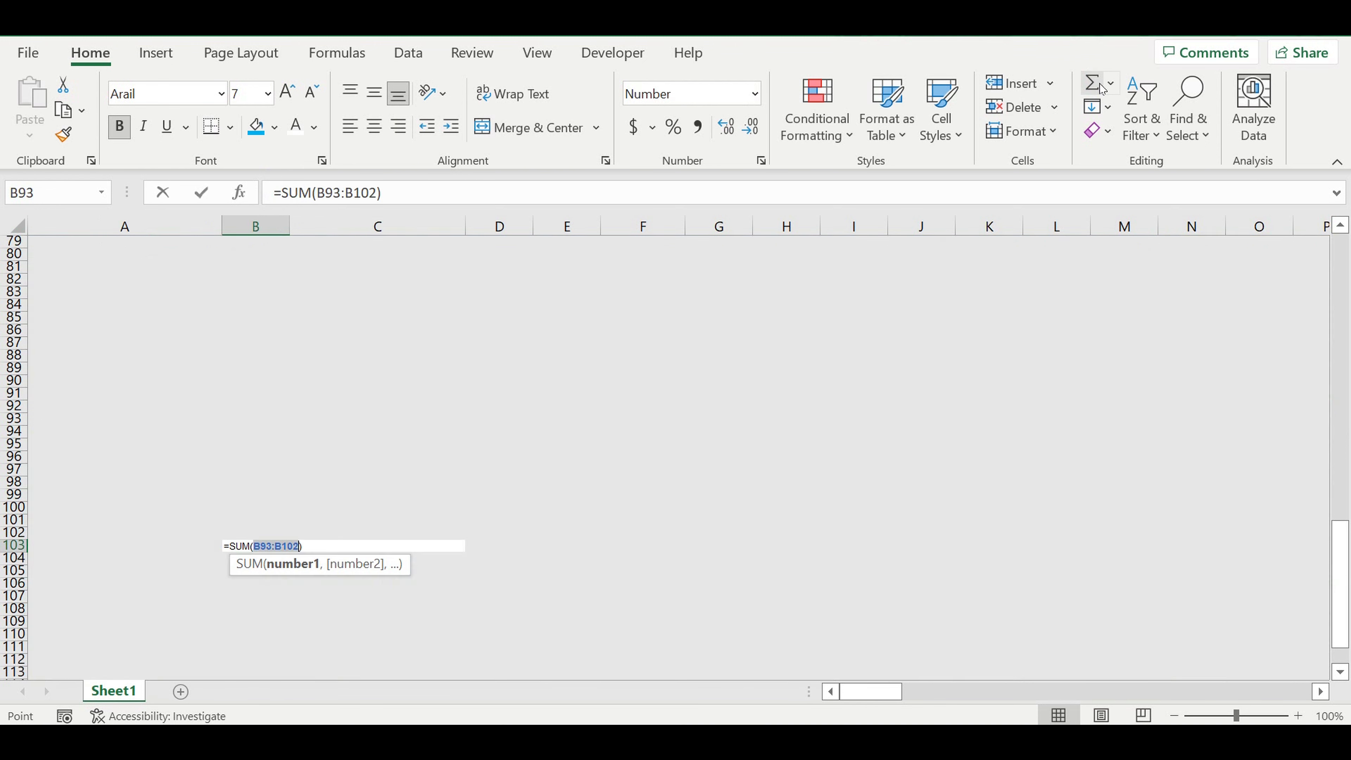
{"action": "key", "text": "Return"}
{"action": "left_click", "coordinate": [261, 548]}
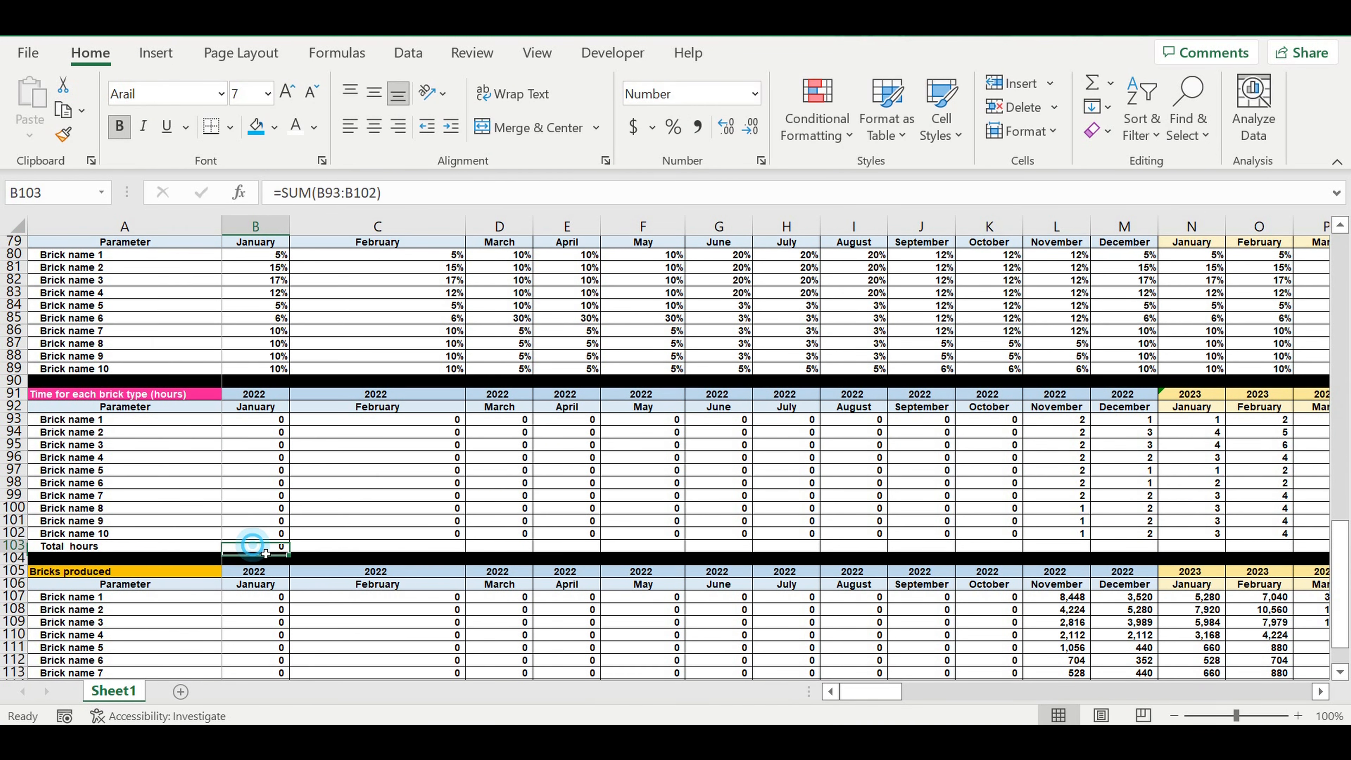
Step: Fill the whole Total hours row 103 with yellow
{"action": "left_click", "coordinate": [14, 546]}
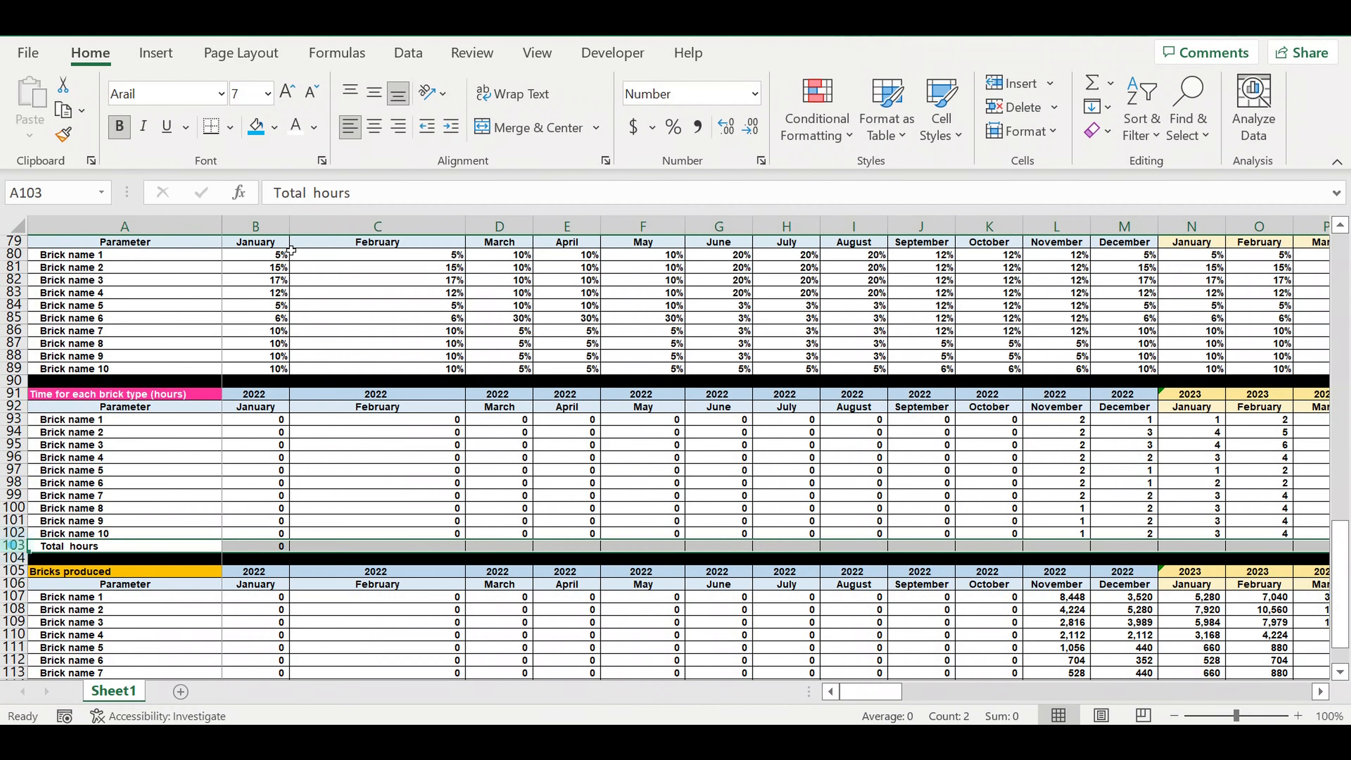
{"action": "left_click", "coordinate": [274, 127]}
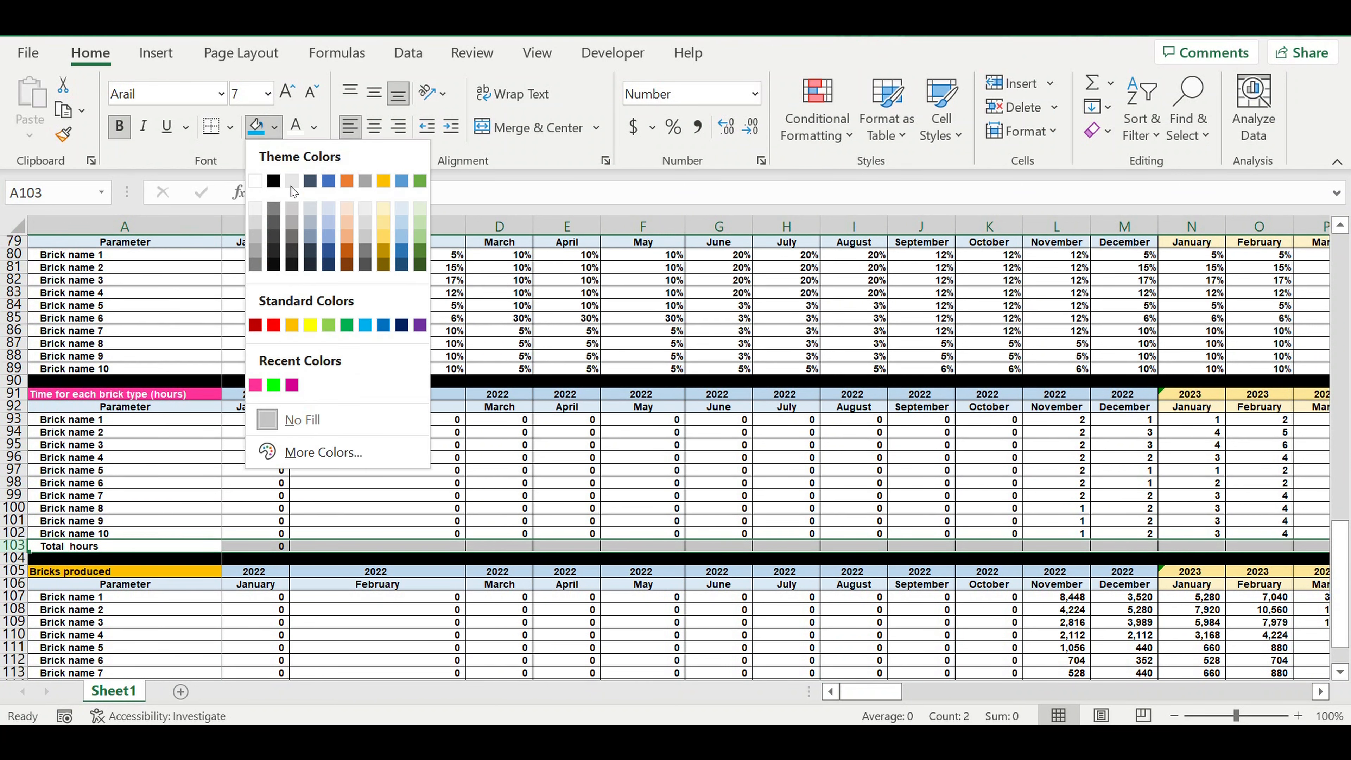
{"action": "left_click", "coordinate": [310, 324]}
{"action": "left_click", "coordinate": [341, 601]}
Step: Copy the B103 sum formula across the Total hours row through December 2031 in column DQ
{"action": "left_click", "coordinate": [269, 541]}
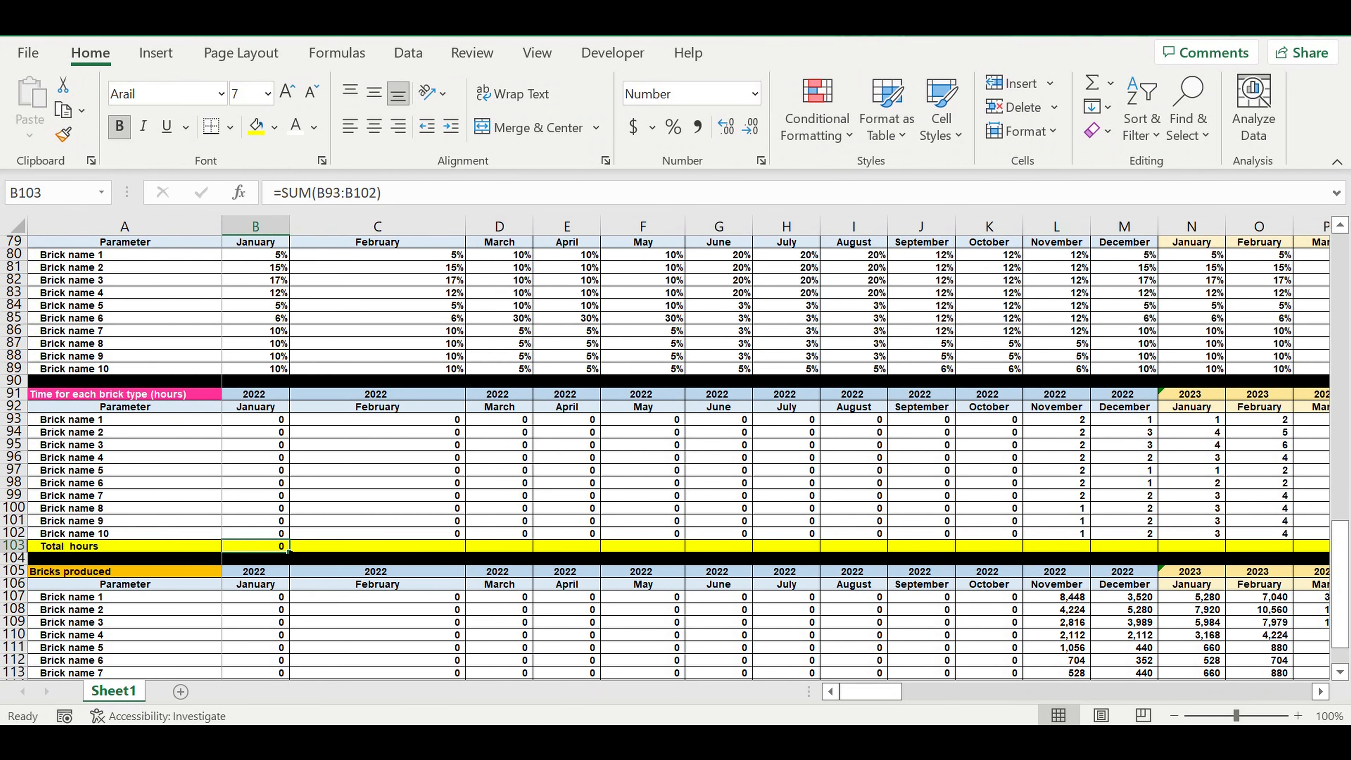
{"action": "left_click_drag", "start_coordinate": [287, 552], "coordinate": [1185, 567]}
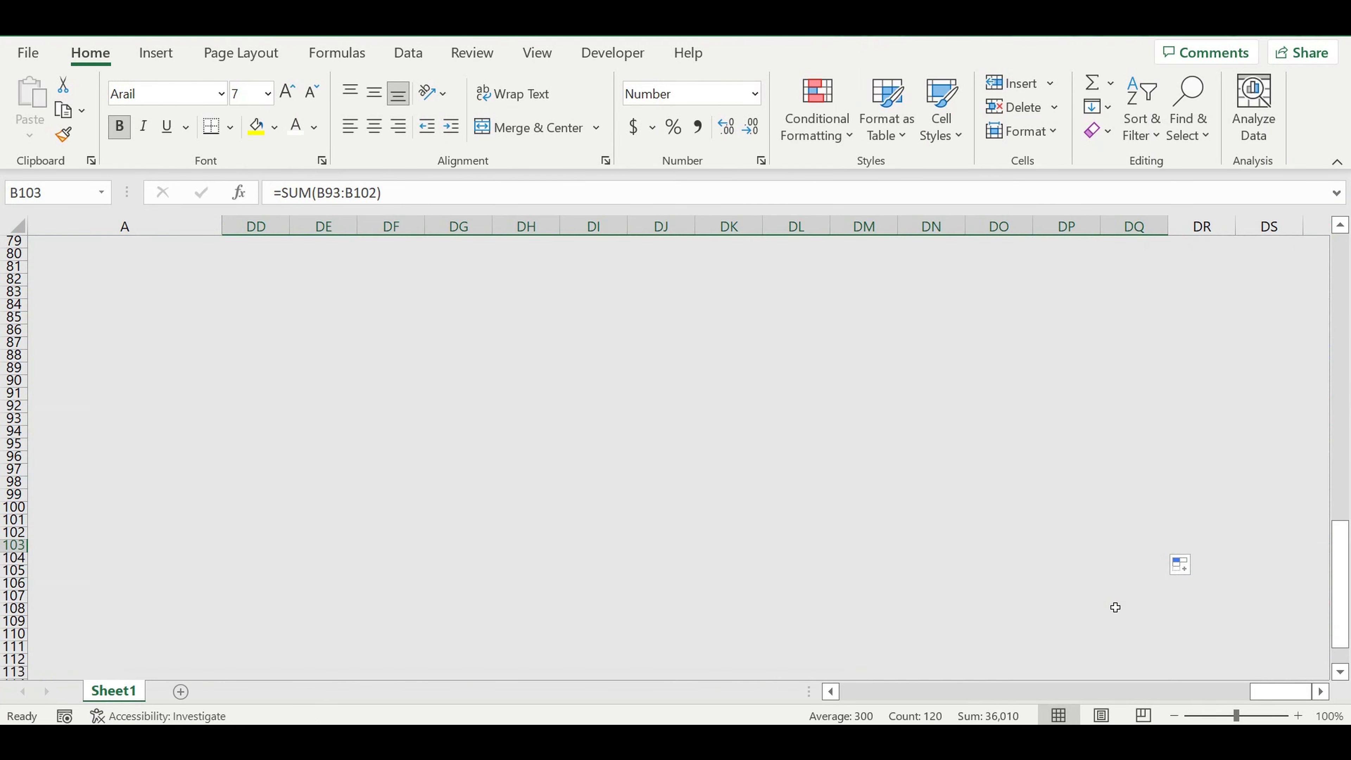
{"action": "left_click", "coordinate": [1097, 600]}
{"action": "left_click", "coordinate": [955, 550]}
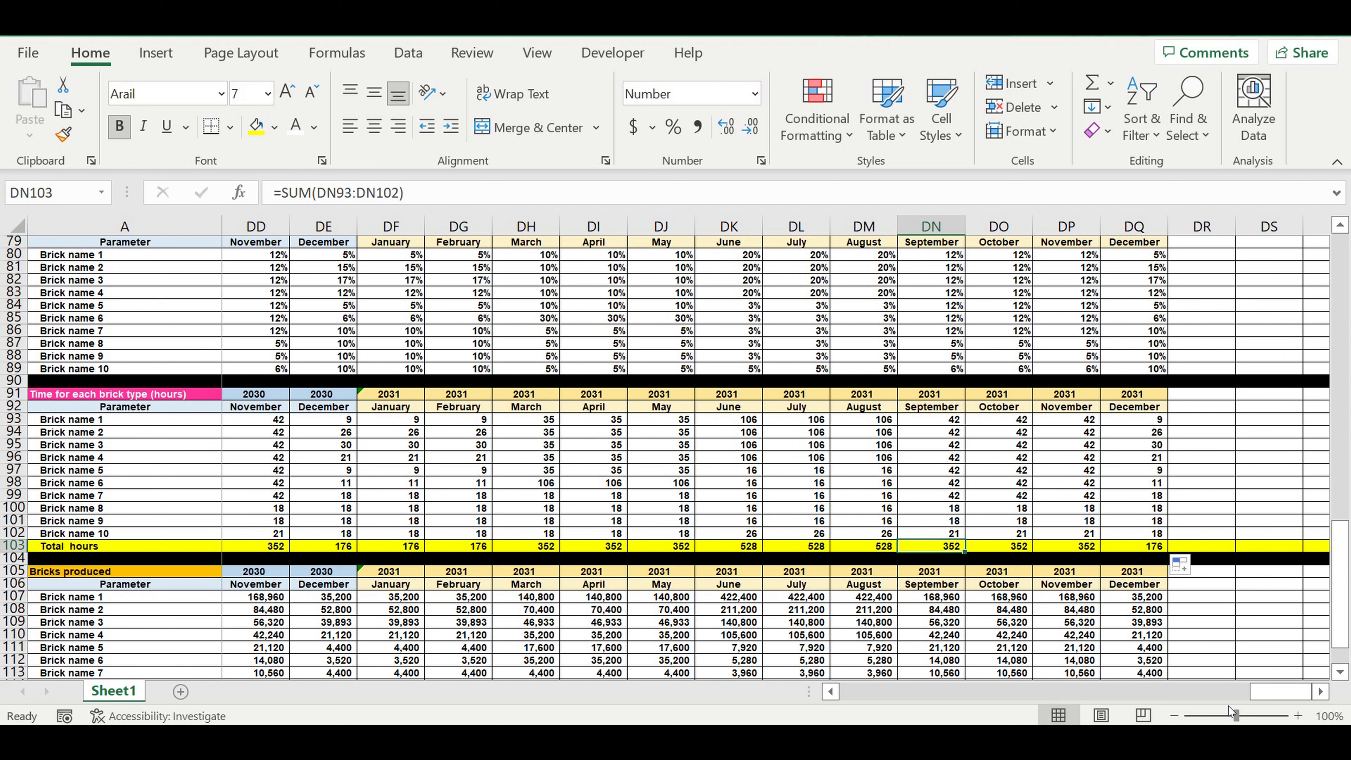
{"action": "left_click_drag", "start_coordinate": [1276, 692], "coordinate": [851, 692]}
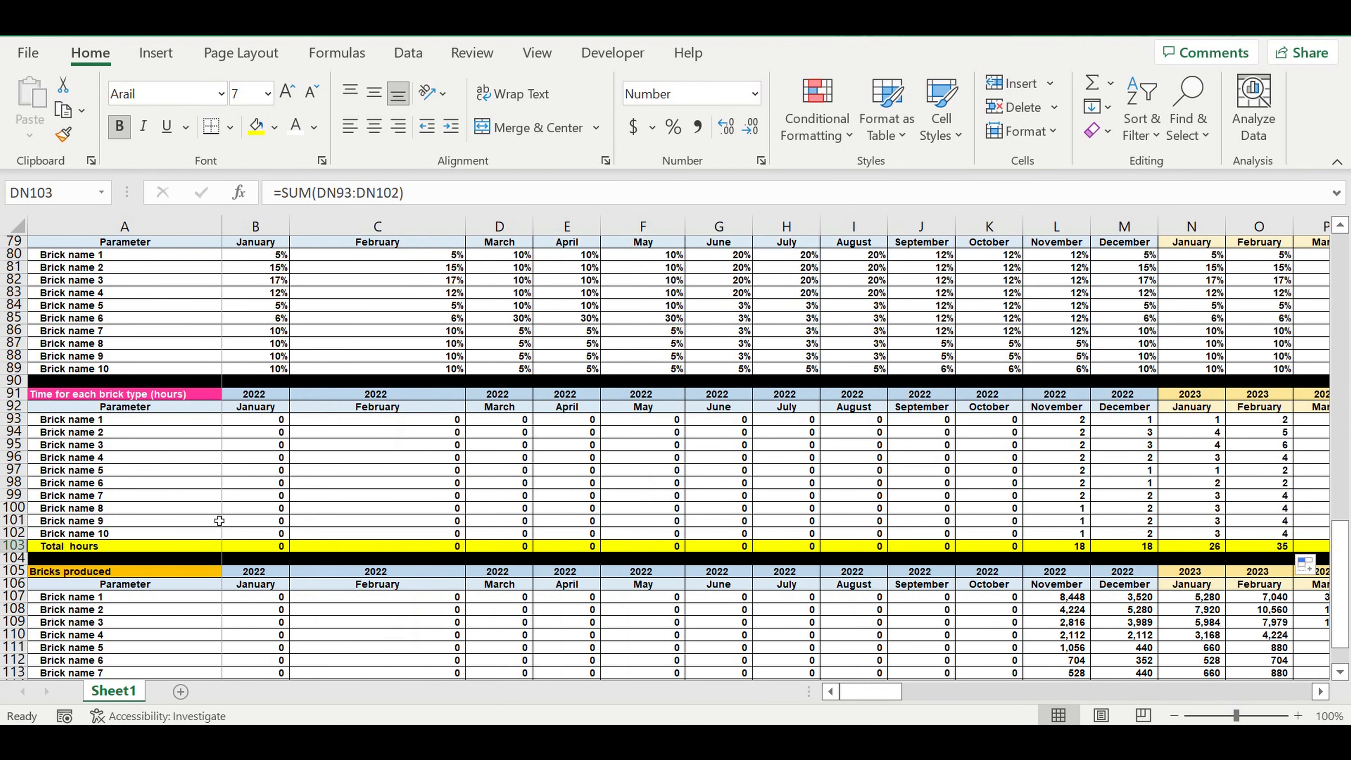
Step: Insert a new row at row 104, between the Total hours row and the black separator row
{"action": "left_click", "coordinate": [14, 558]}
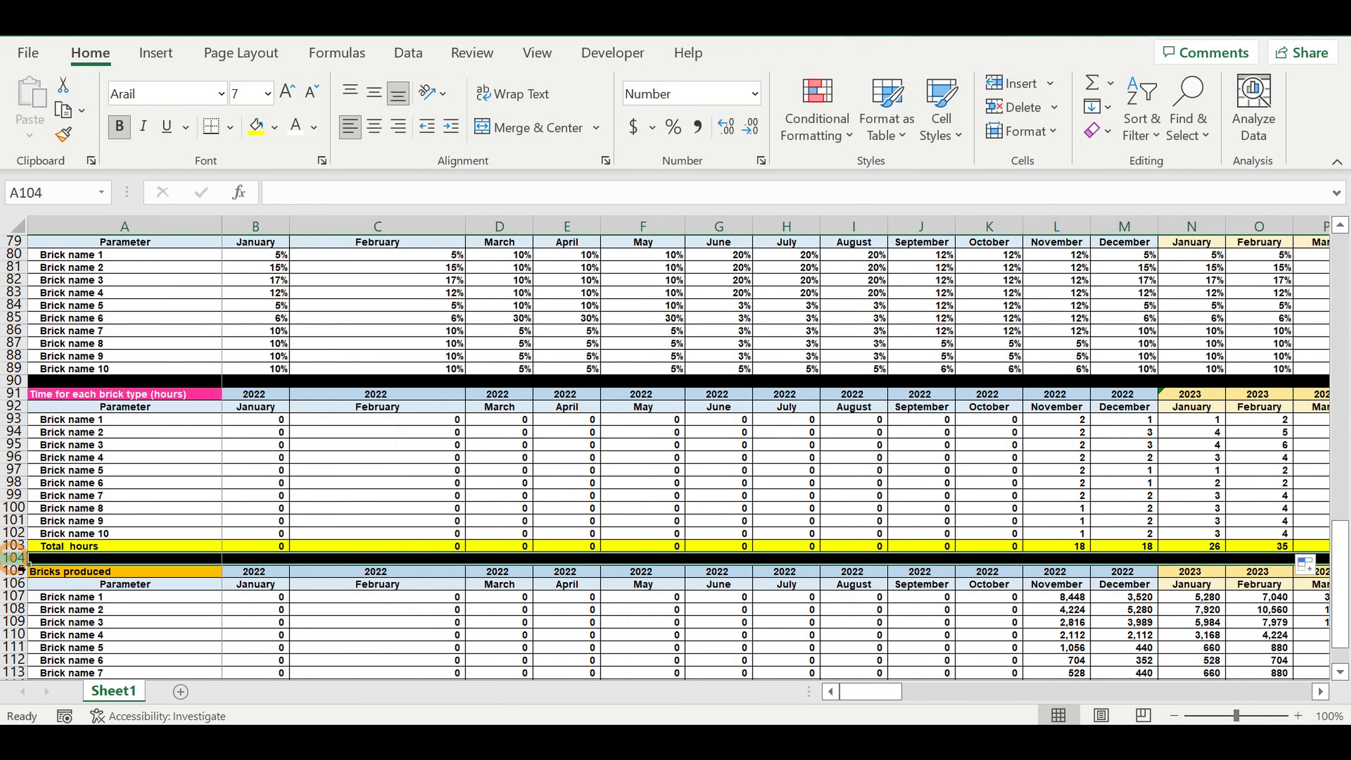
{"action": "right_click", "coordinate": [13, 558]}
{"action": "left_click", "coordinate": [69, 355]}
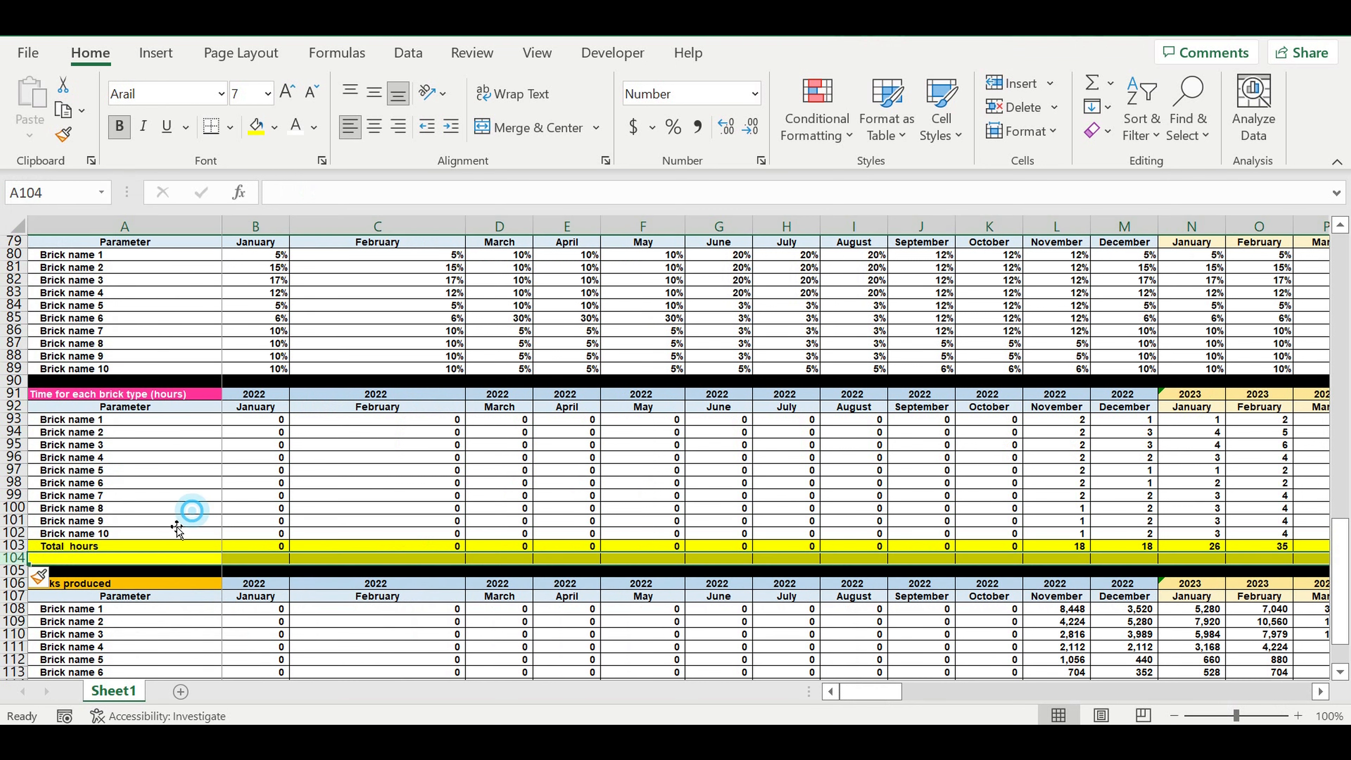
Step: Enter the row label "Contol value (0/1" in cell A104
{"action": "left_click", "coordinate": [101, 564]}
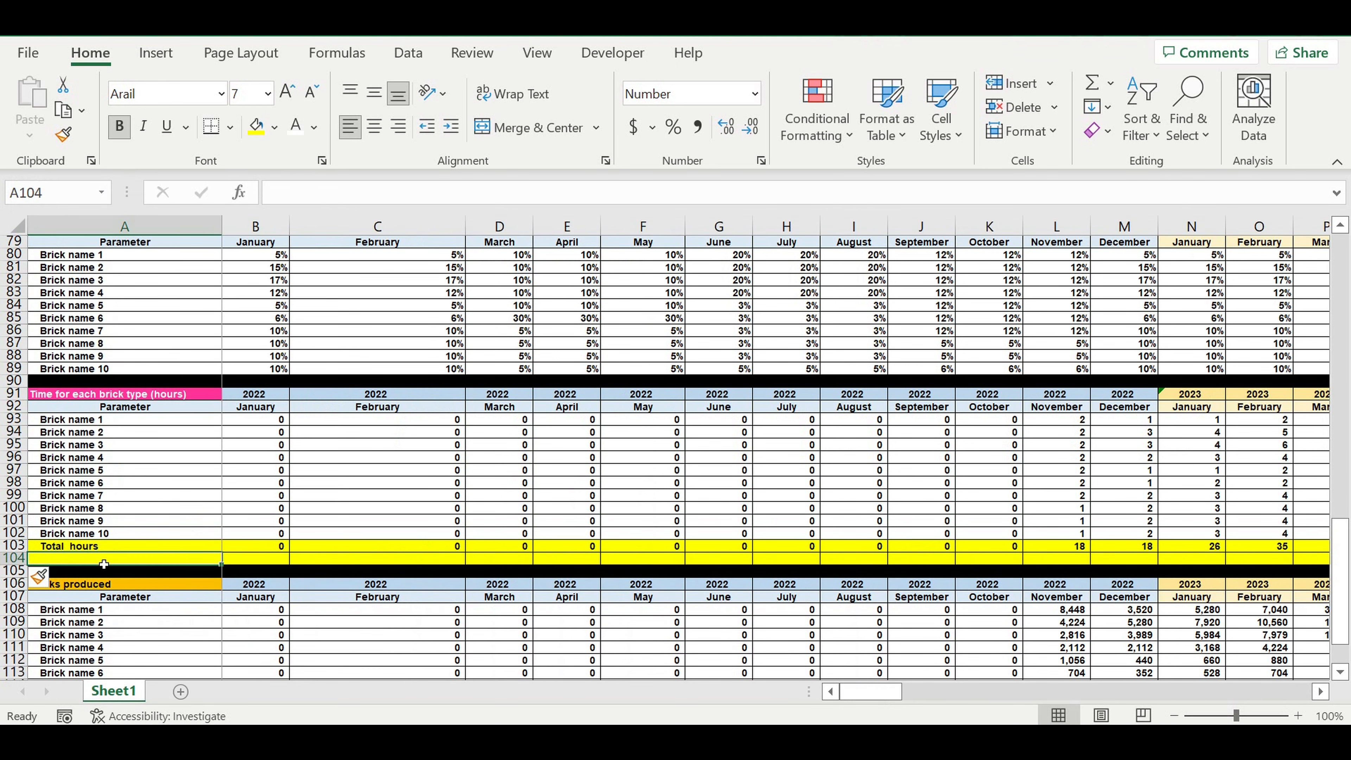
{"action": "type", "text": "Co"}
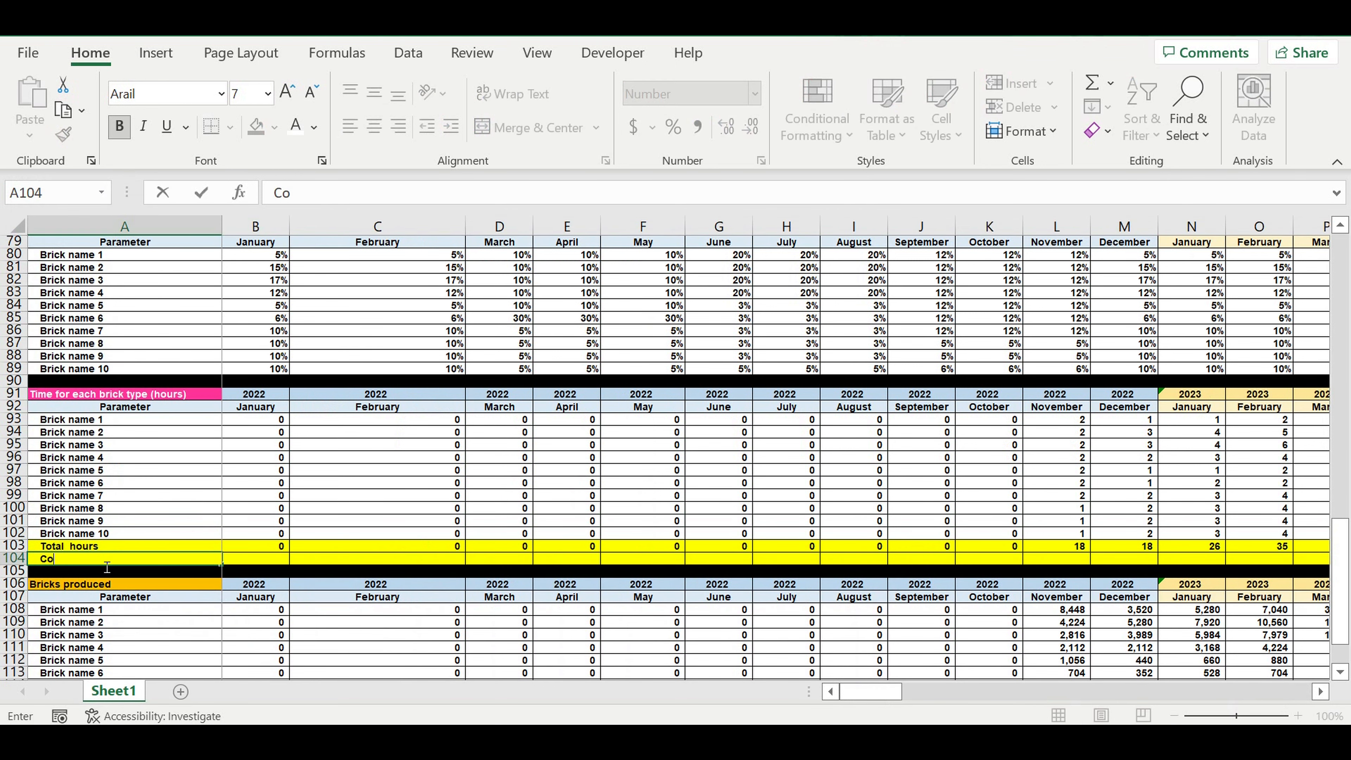
{"action": "type", "text": "ntol value (0/1"}
{"action": "key", "text": "Return"}
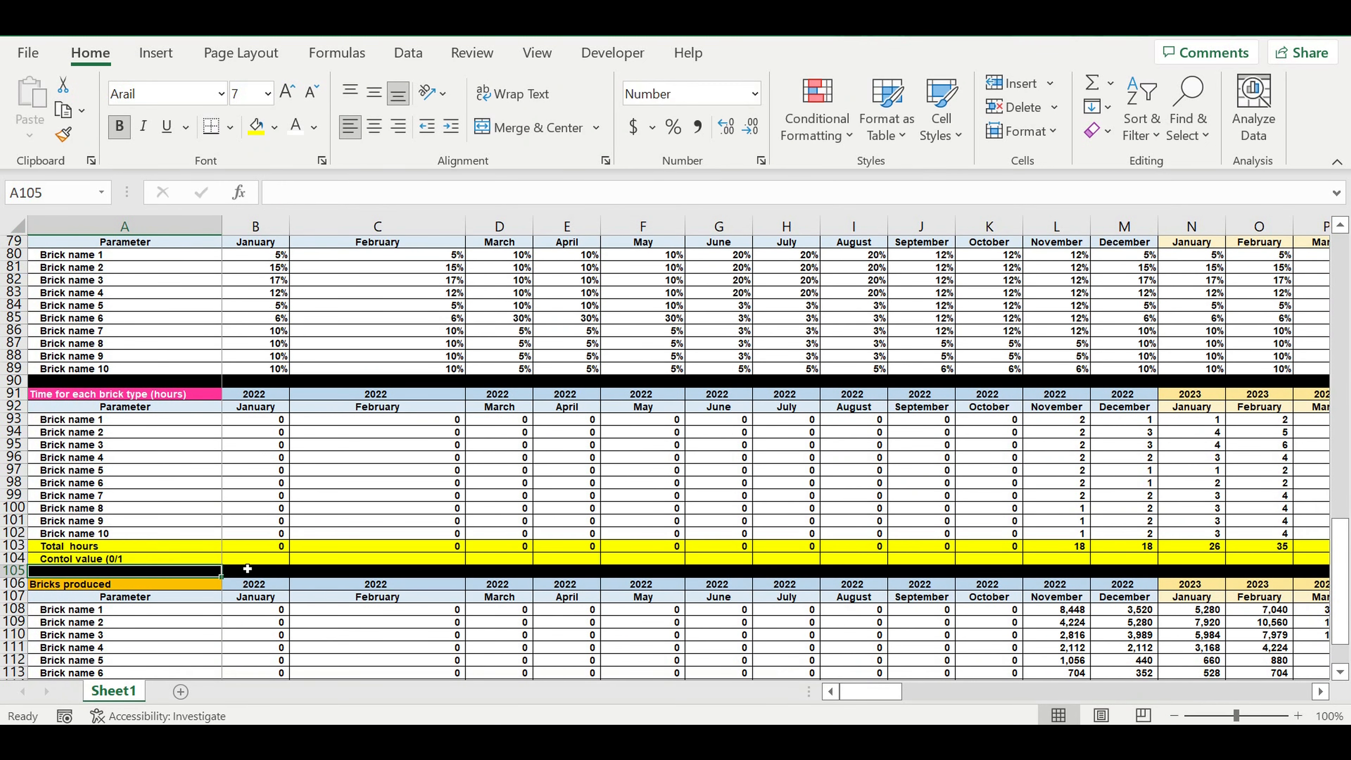
Step: Enter the formula =IF(B103>24*30,1,0) in cell B104 of the control value row
{"action": "left_click", "coordinate": [266, 560]}
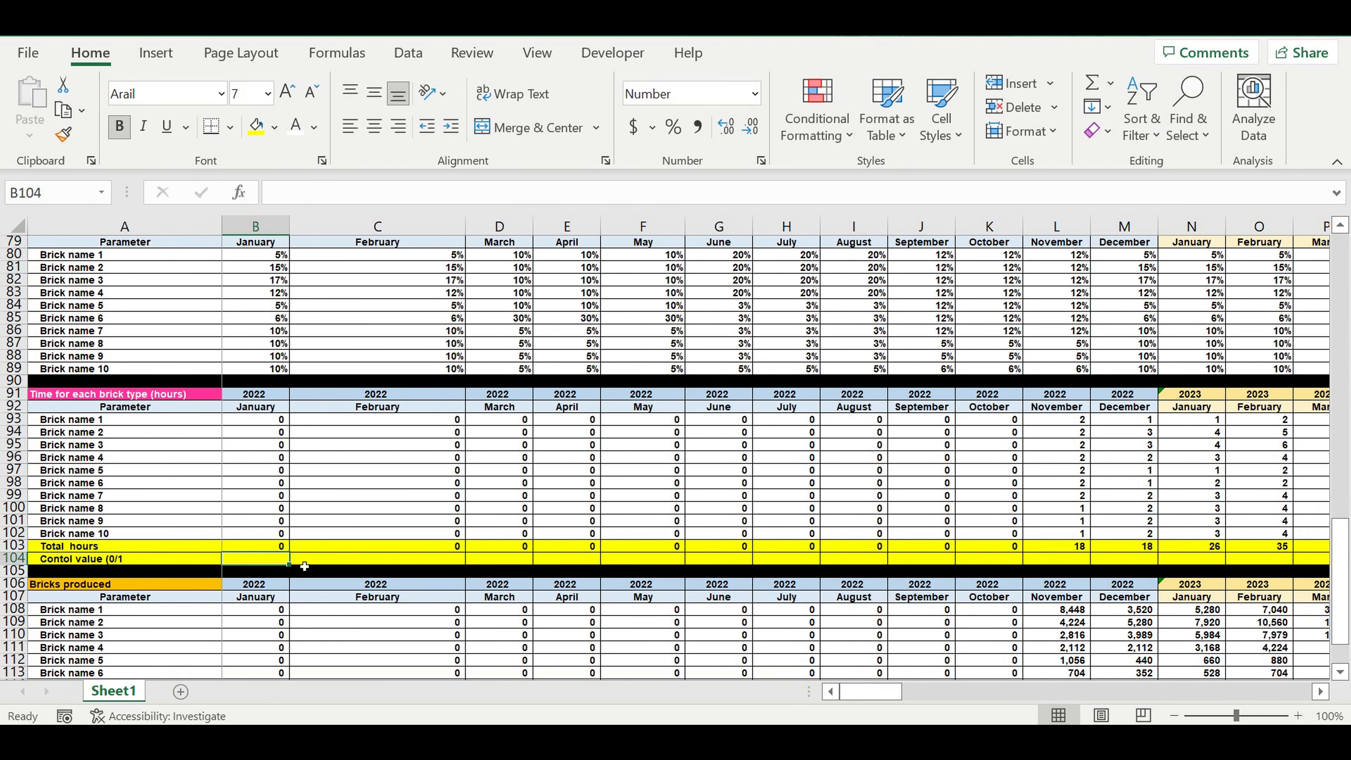
{"action": "type", "text": "="}
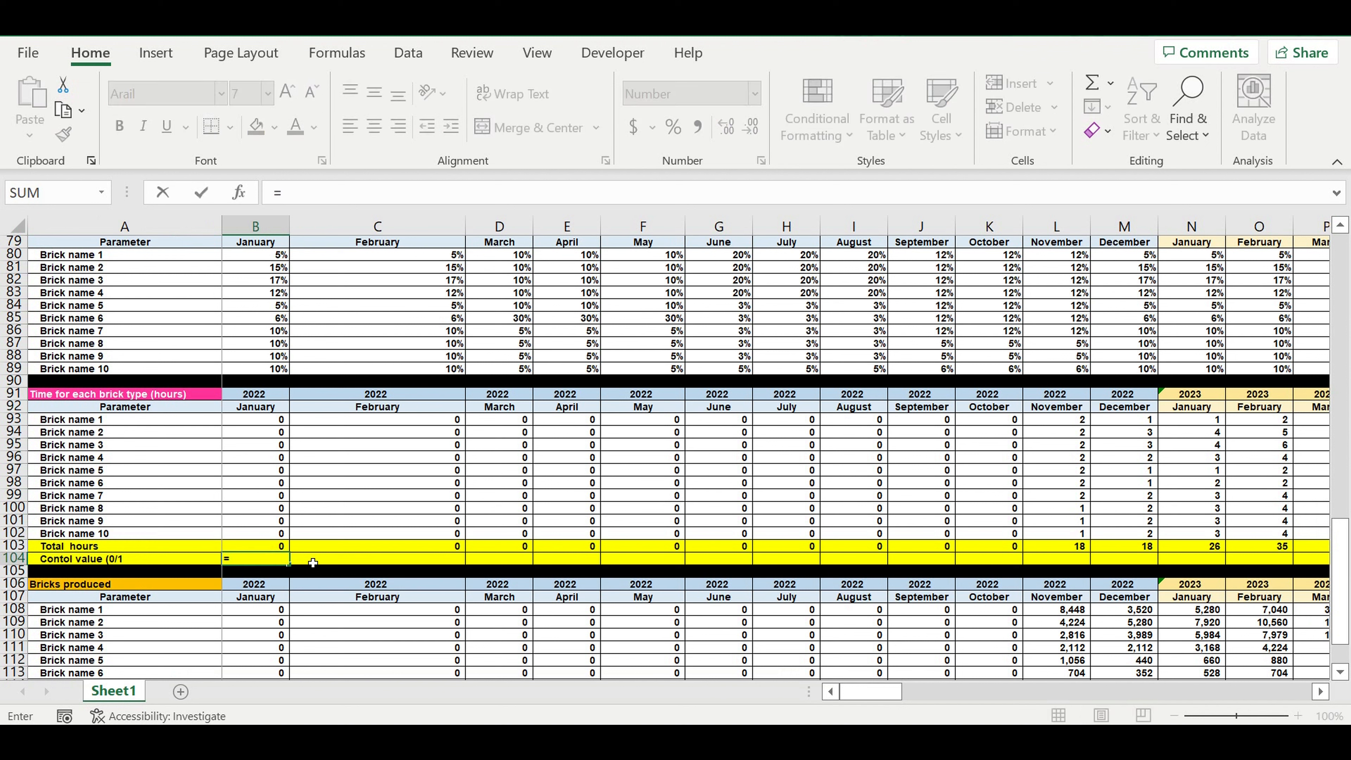
{"action": "type", "text": "if("}
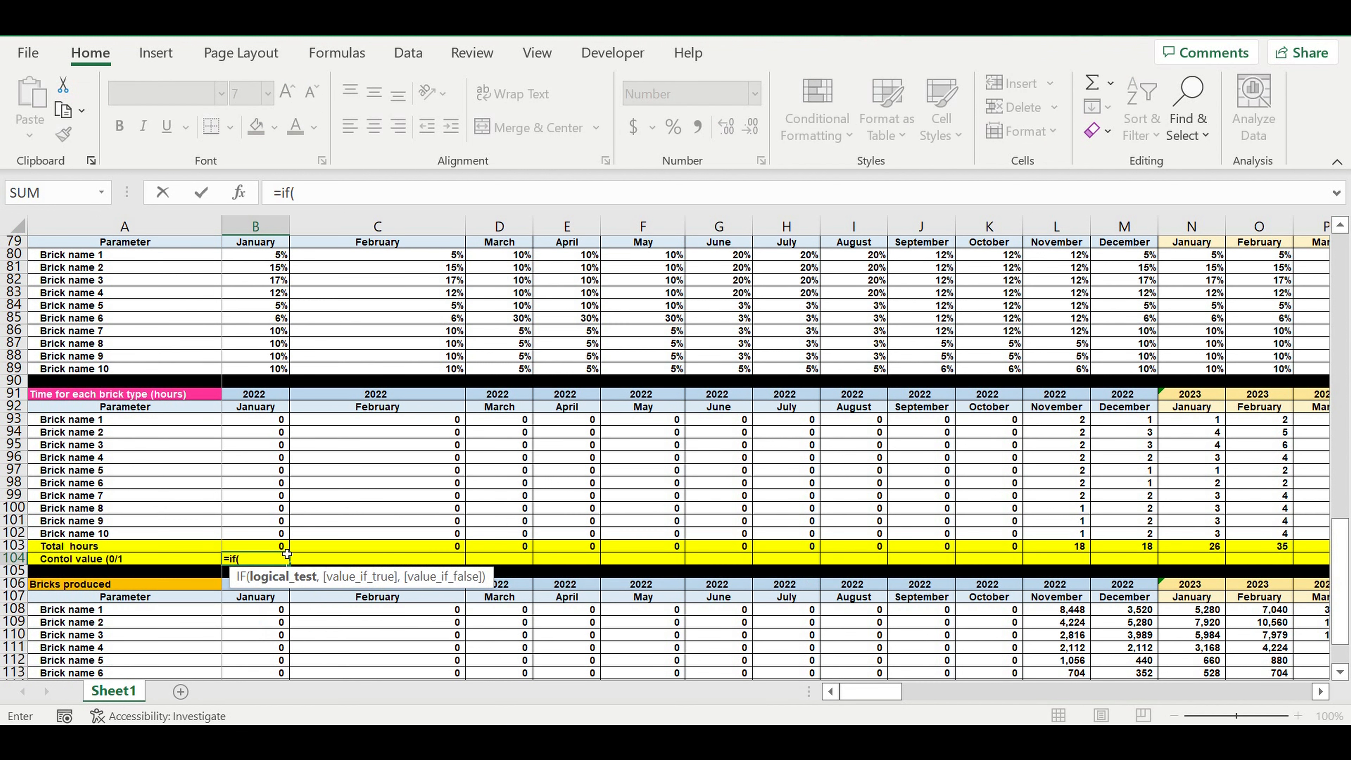
{"action": "left_click", "coordinate": [249, 546]}
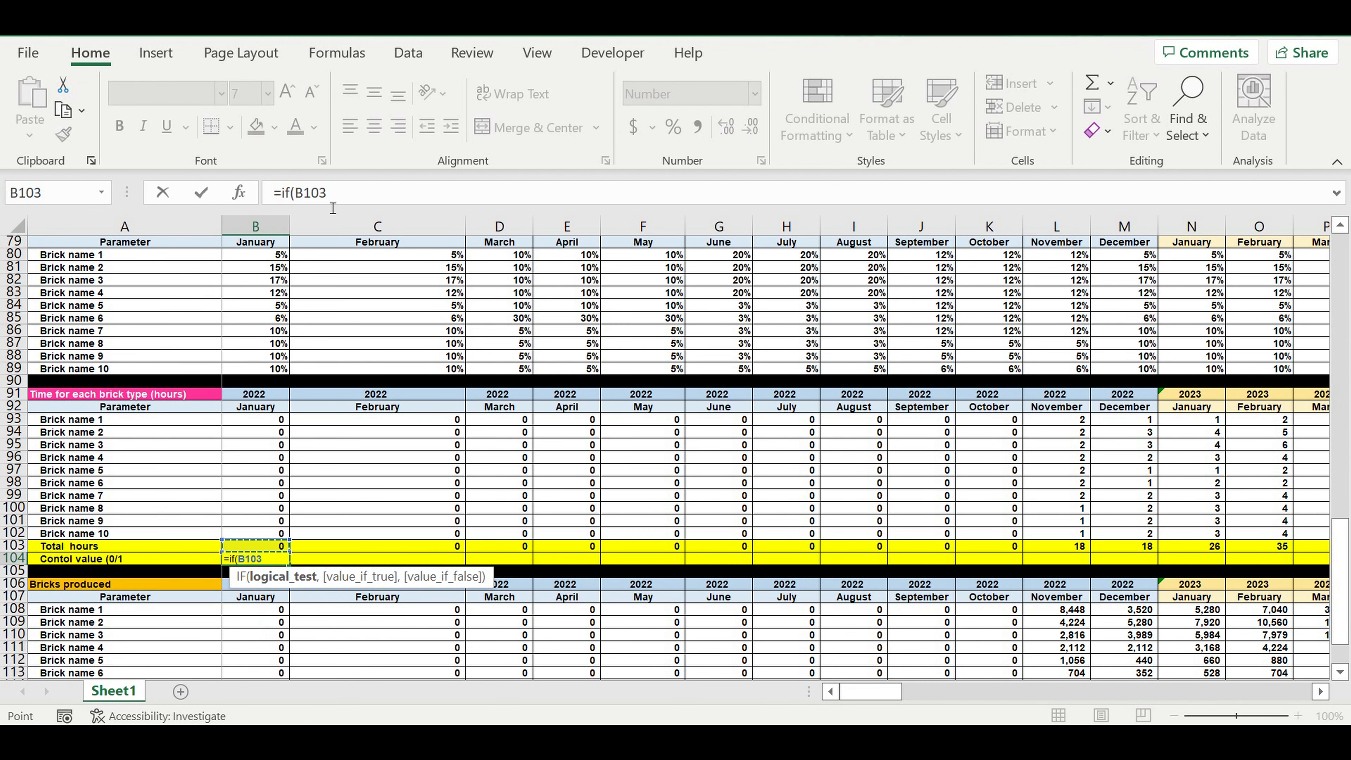
{"action": "left_click", "coordinate": [355, 199]}
{"action": "type", "text": ">"}
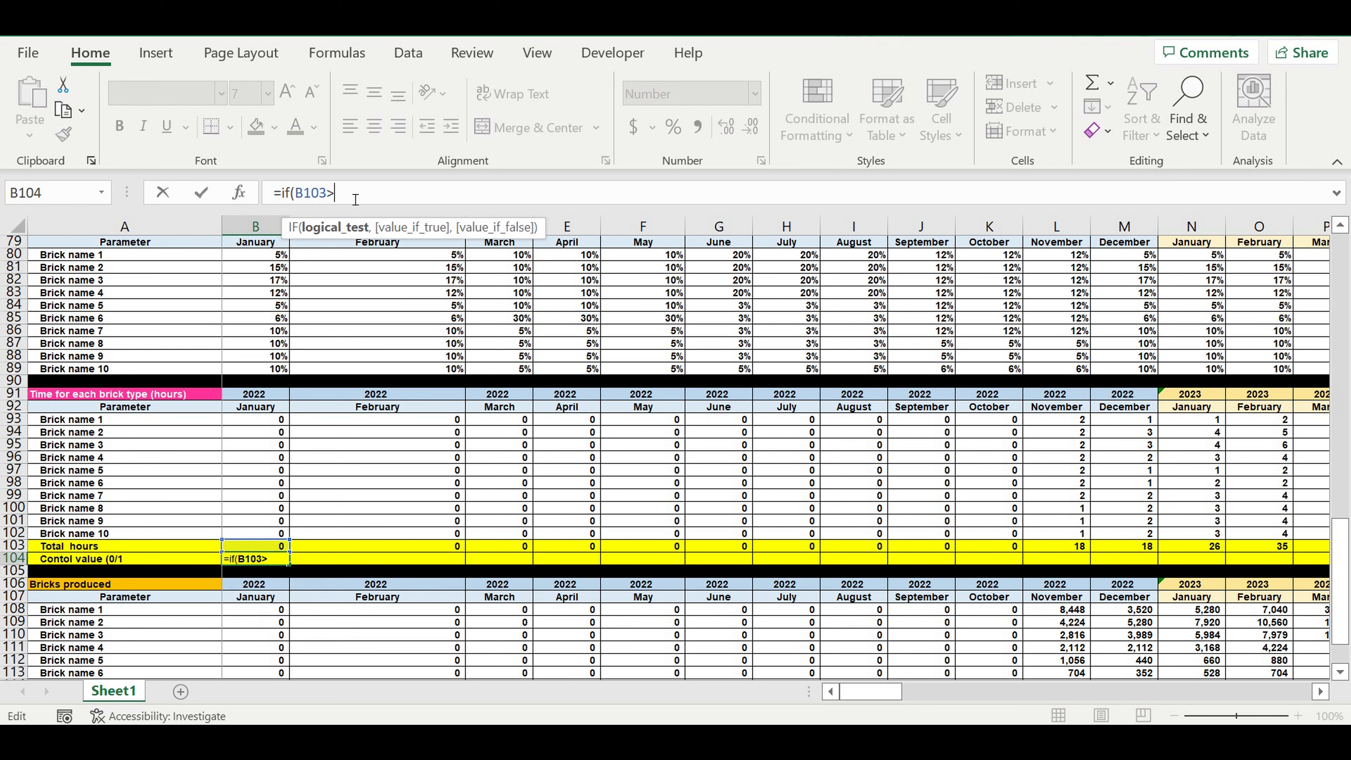
{"action": "type", "text": "24*30,"}
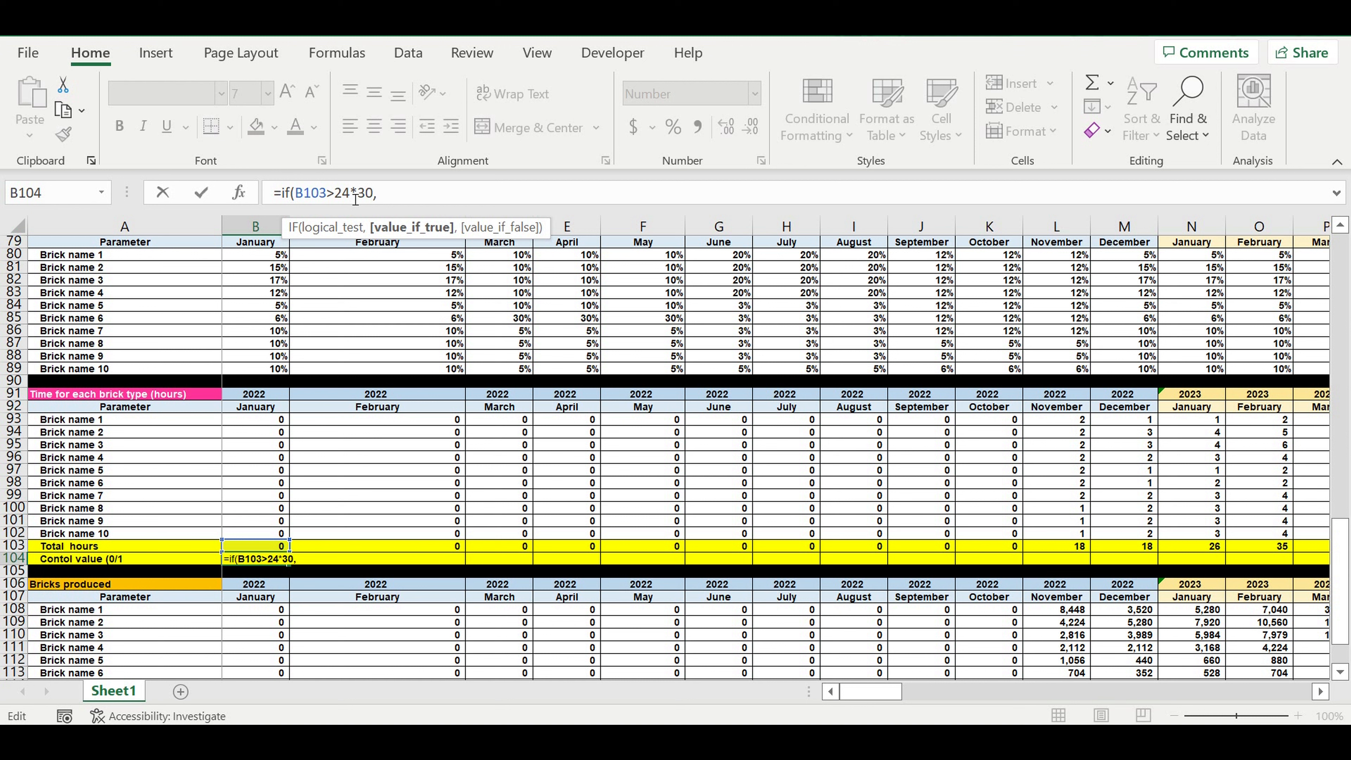
{"action": "type", "text": "1,0)"}
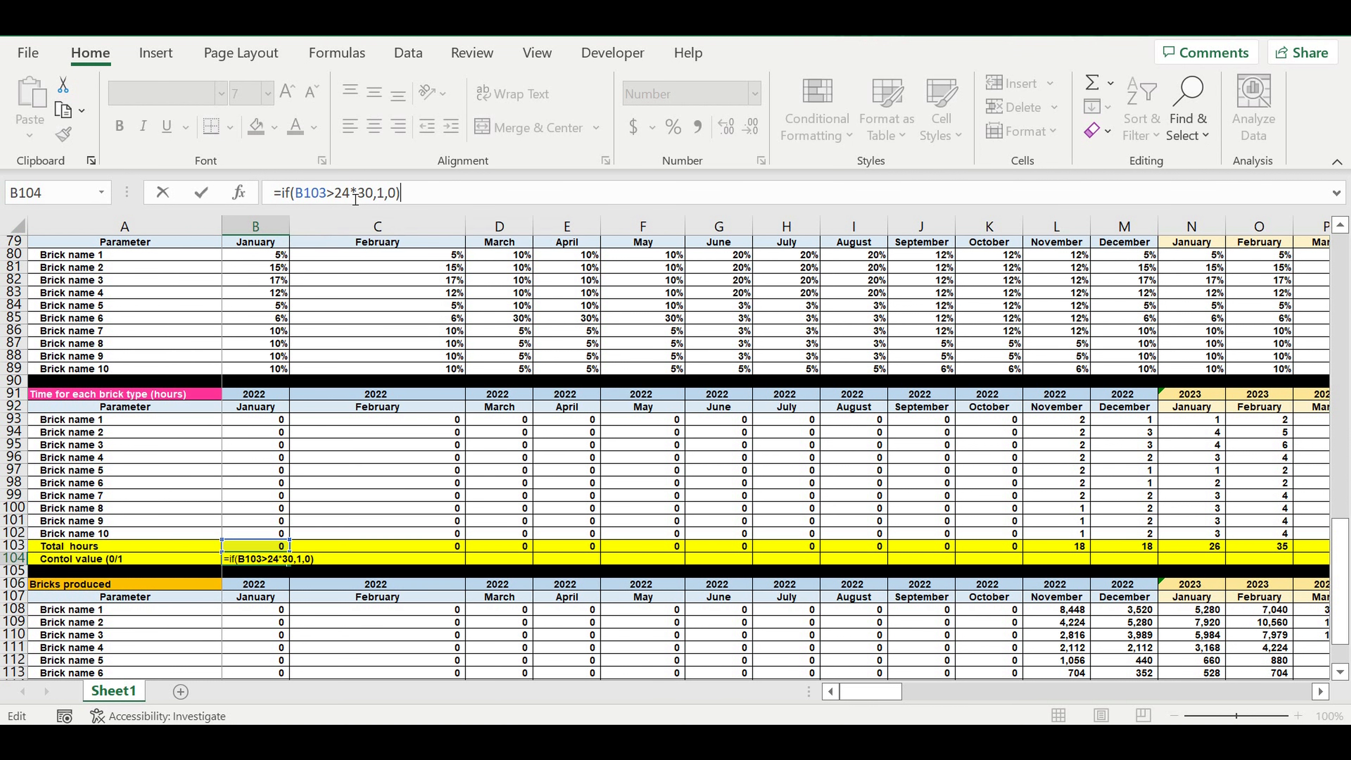
{"action": "key", "text": "Return"}
Step: Copy the B104 control formula across row 104 through December 2031 in column DQ
{"action": "left_click", "coordinate": [257, 559]}
{"action": "left_click_drag", "start_coordinate": [289, 565], "coordinate": [1218, 559]}
{"action": "left_click", "coordinate": [856, 584]}
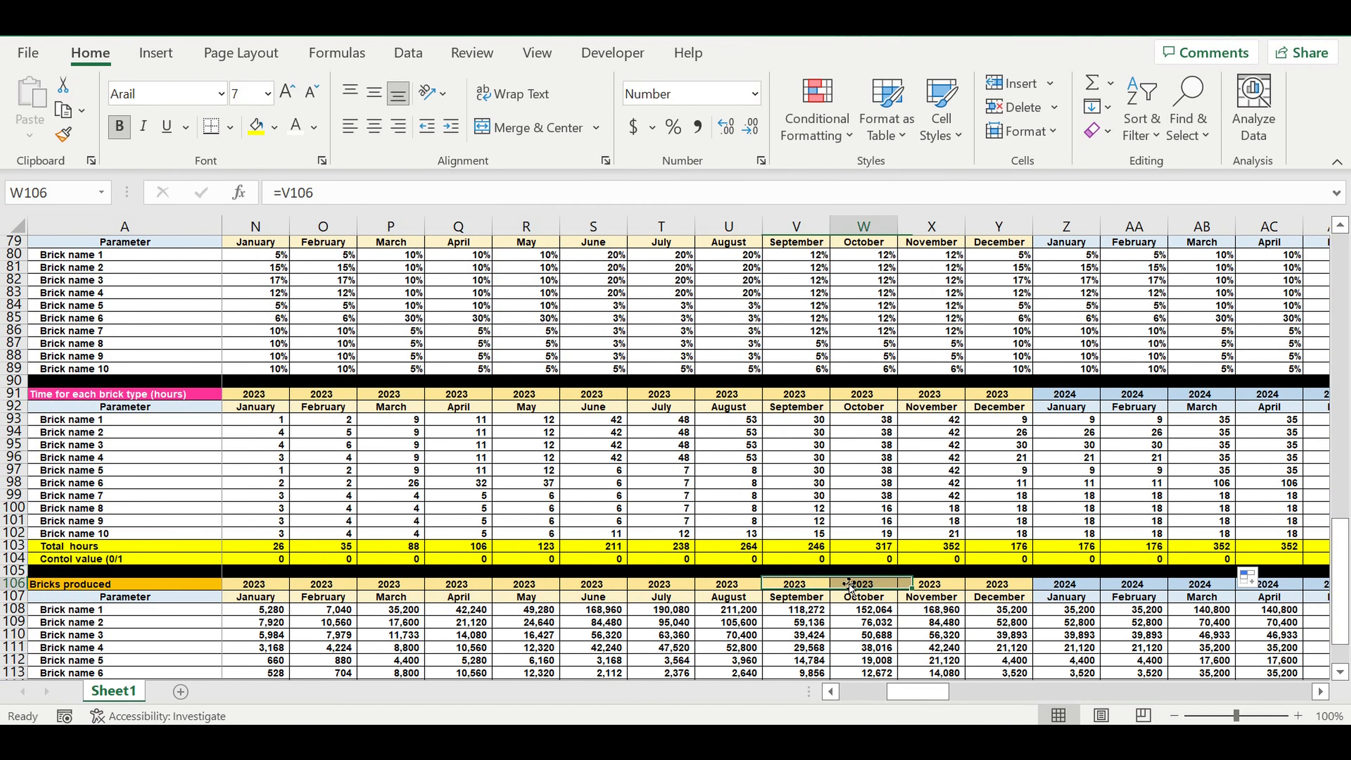
{"action": "left_click", "coordinate": [799, 559]}
{"action": "left_click_drag", "start_coordinate": [832, 565], "coordinate": [1262, 559]}
{"action": "left_click_drag", "start_coordinate": [1188, 559], "coordinate": [1164, 578]}
{"action": "left_click", "coordinate": [1095, 599]}
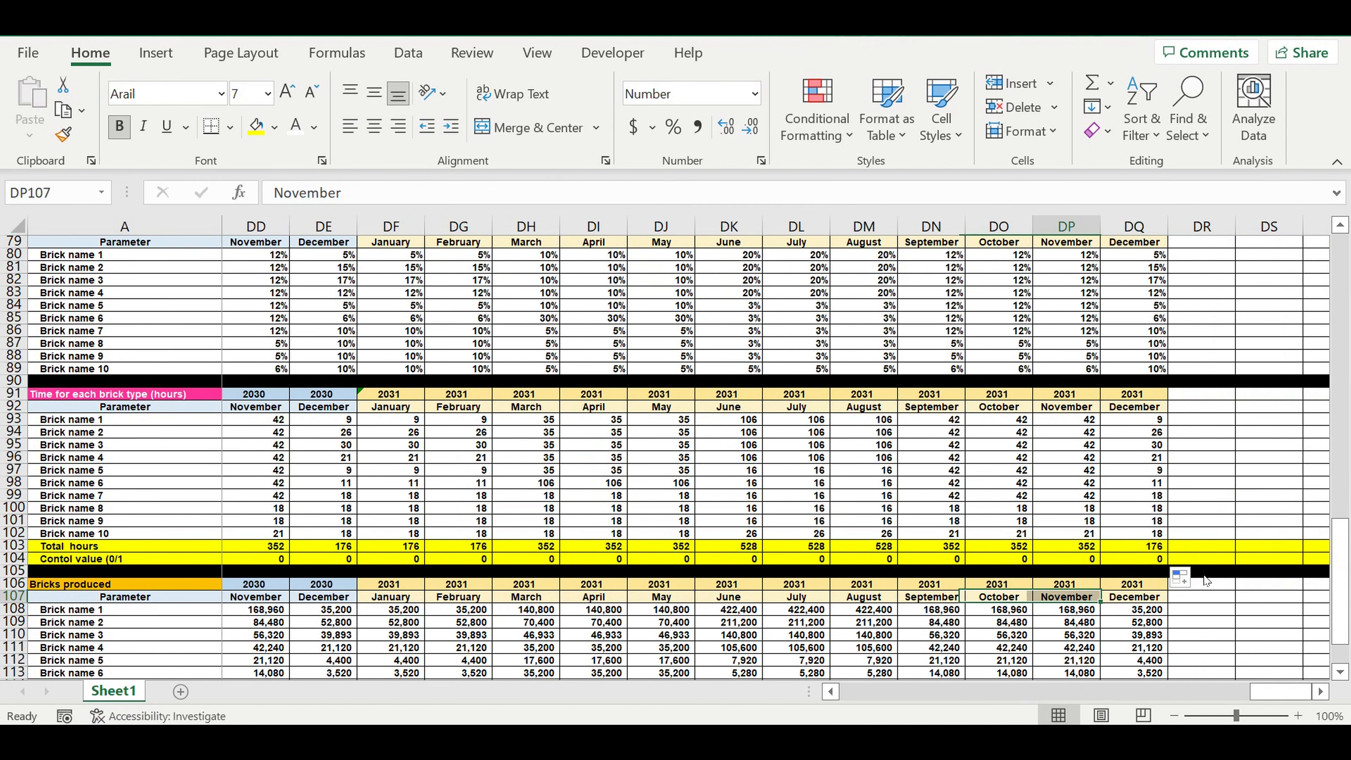
Step: Sum the control values B104:DQ104 in cell DR104, just past the last month
{"action": "left_click", "coordinate": [1223, 559]}
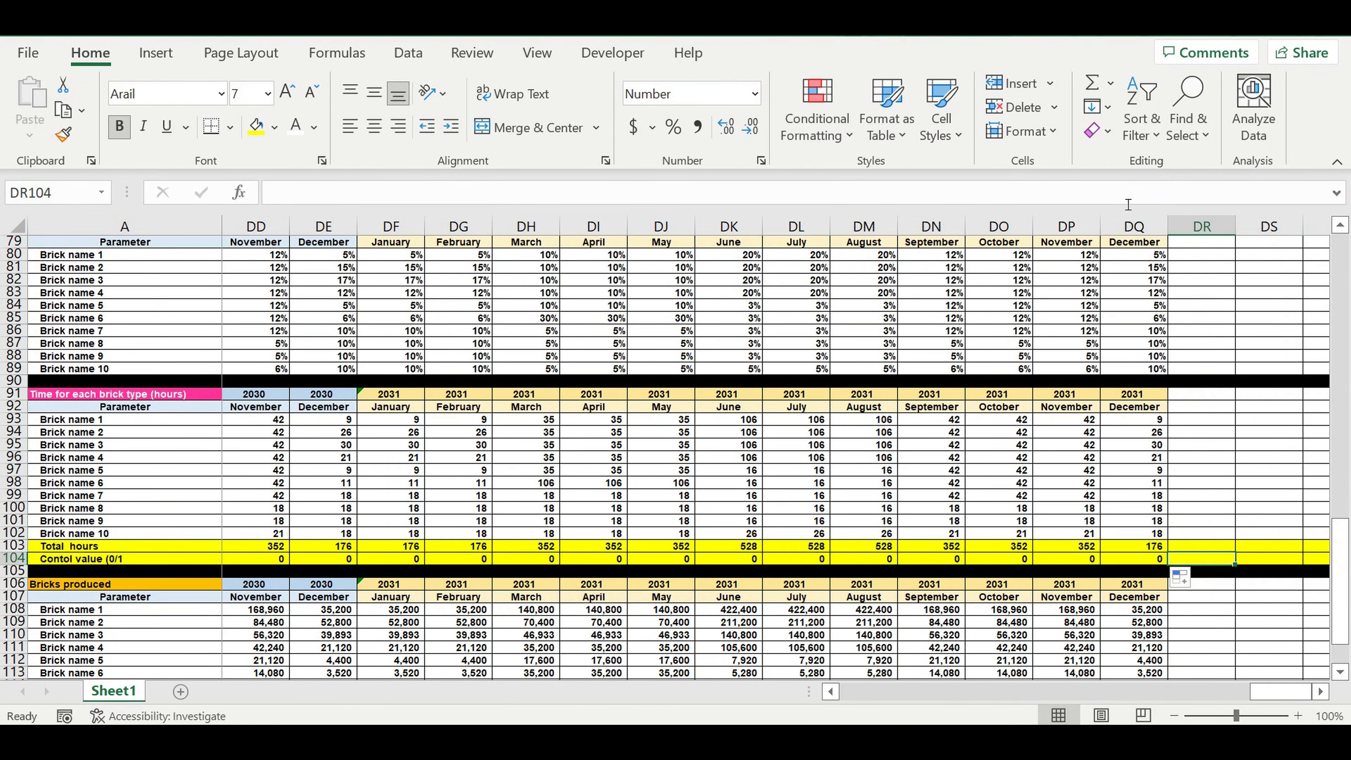
{"action": "left_click", "coordinate": [1092, 82]}
{"action": "left_click_drag", "start_coordinate": [1273, 697], "coordinate": [305, 670]}
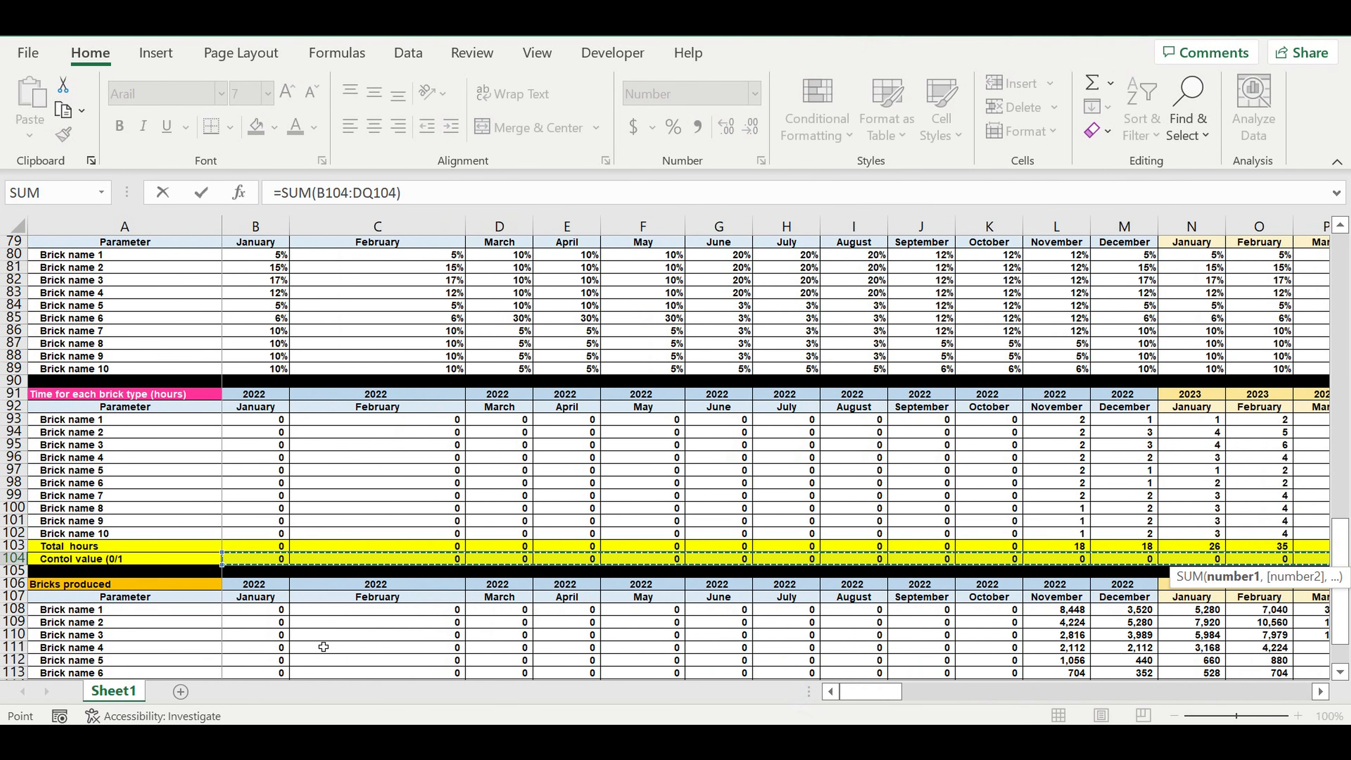
{"action": "key", "text": "Return"}
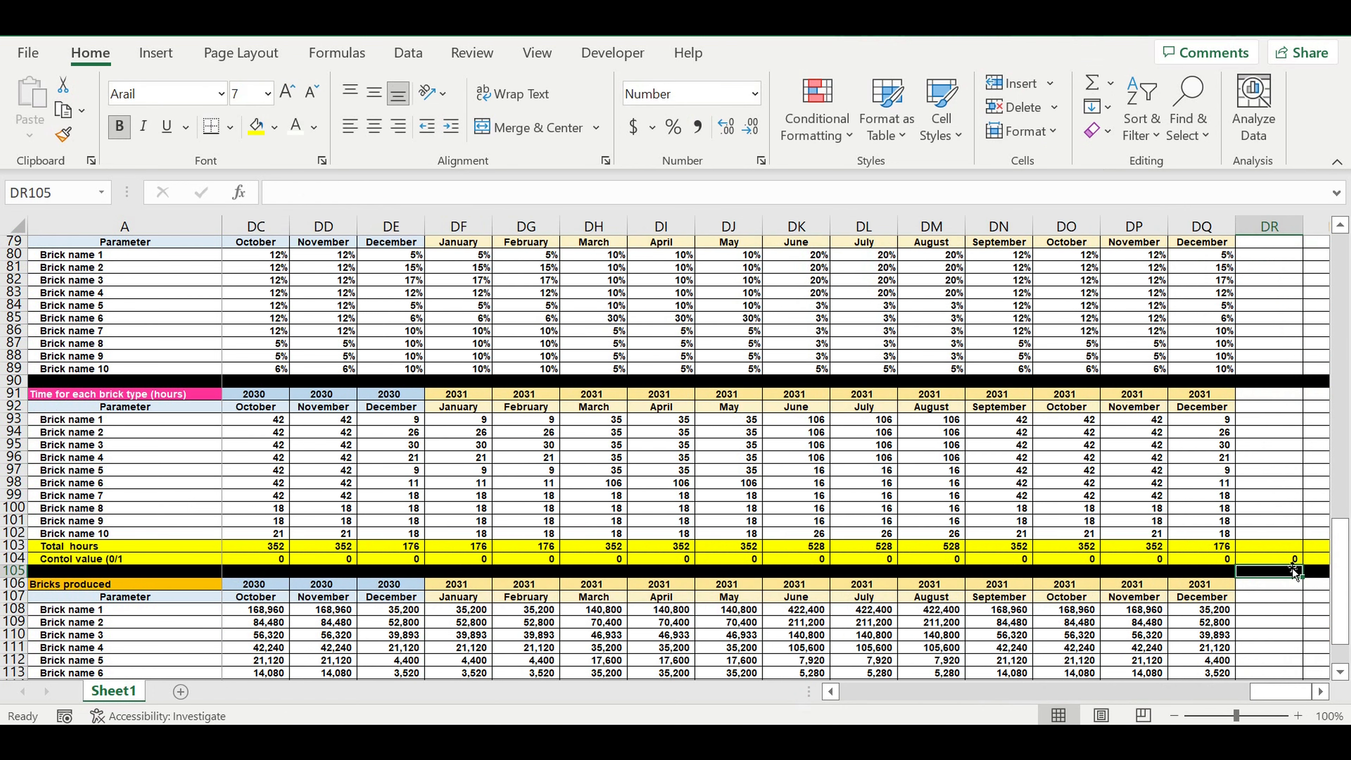
Step: Fill the control sum cell DR104 with a light orange shade
{"action": "left_click", "coordinate": [1288, 560]}
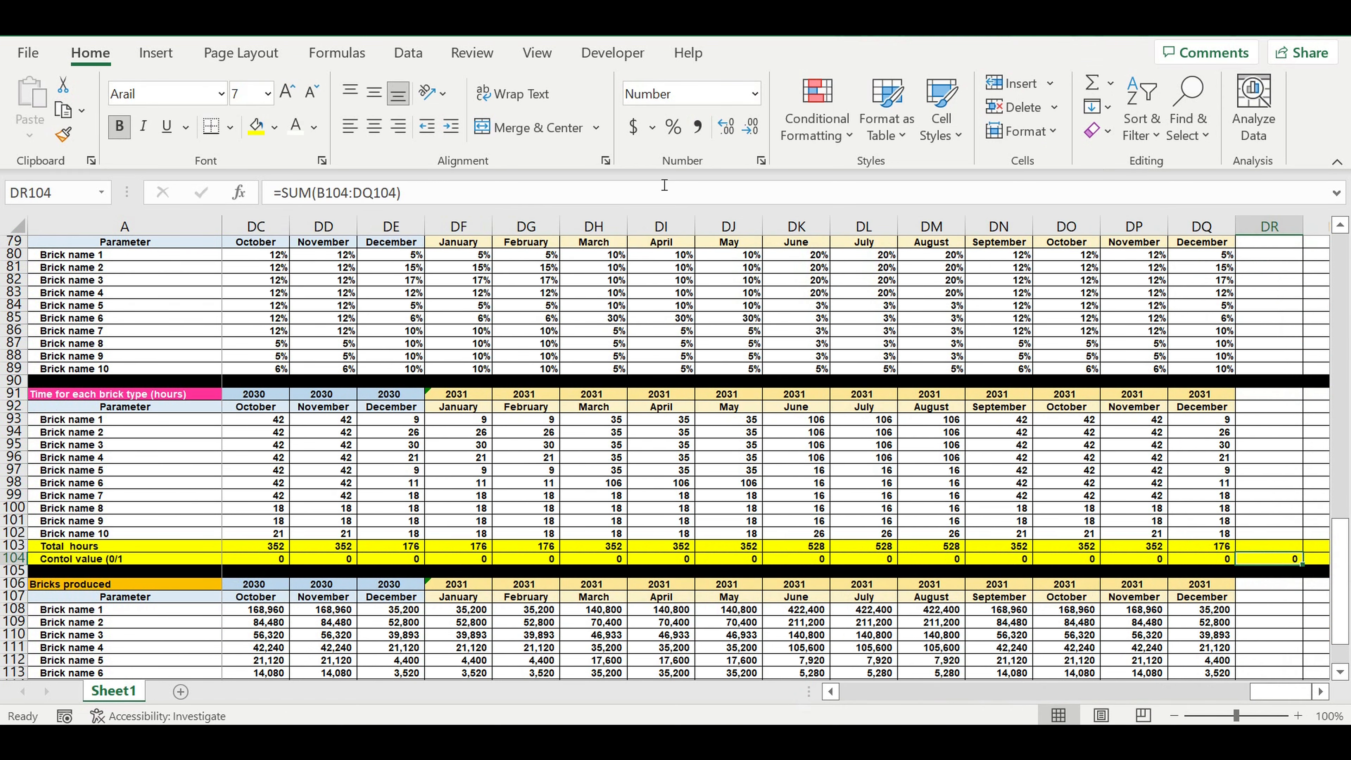
{"action": "left_click", "coordinate": [275, 126]}
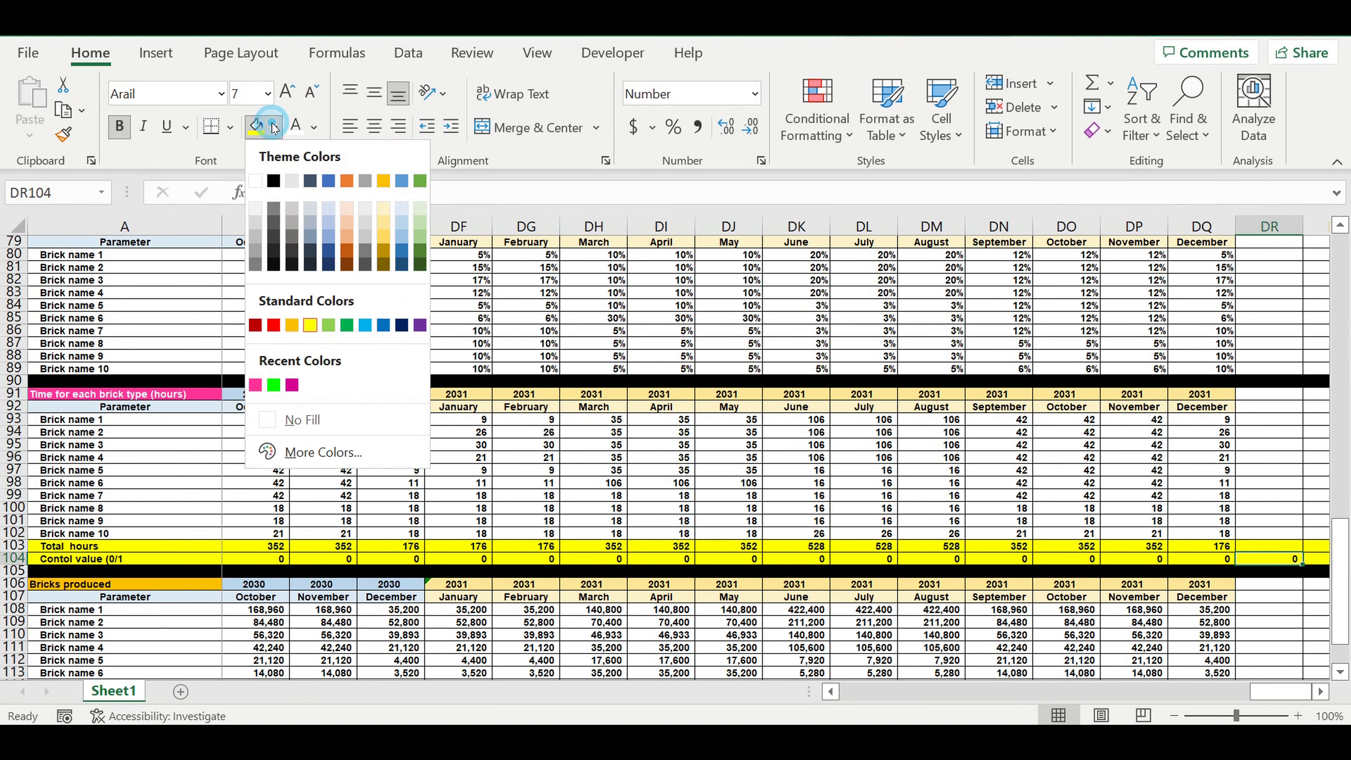
{"action": "left_click", "coordinate": [348, 241]}
Step: Check the copied control formulas in the last months of row 104, up to cell DQ104
{"action": "left_click", "coordinate": [1209, 560]}
{"action": "left_click", "coordinate": [1139, 560]}
{"action": "left_click", "coordinate": [1070, 560]}
{"action": "left_click", "coordinate": [1004, 561]}
{"action": "left_click", "coordinate": [1053, 562]}
{"action": "left_click", "coordinate": [1011, 561]}
{"action": "left_click", "coordinate": [1045, 557]}
{"action": "left_click", "coordinate": [1159, 563]}
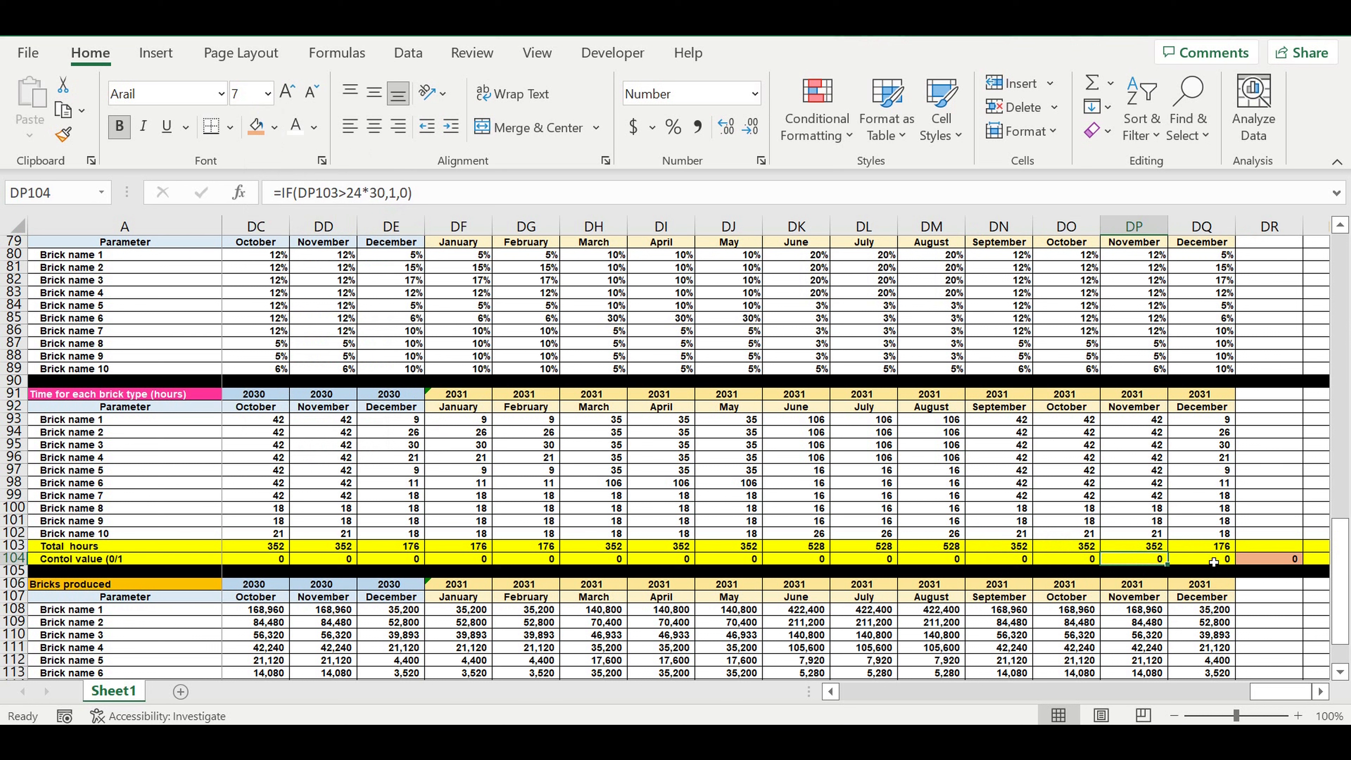
{"action": "left_click", "coordinate": [1197, 562]}
Step: Set the General amount coeff in cell B34 to 120% and review the Total hours and control value rows
{"action": "left_click_drag", "start_coordinate": [1267, 697], "coordinate": [1095, 706]}
{"action": "left_click_drag", "start_coordinate": [980, 688], "coordinate": [788, 664]}
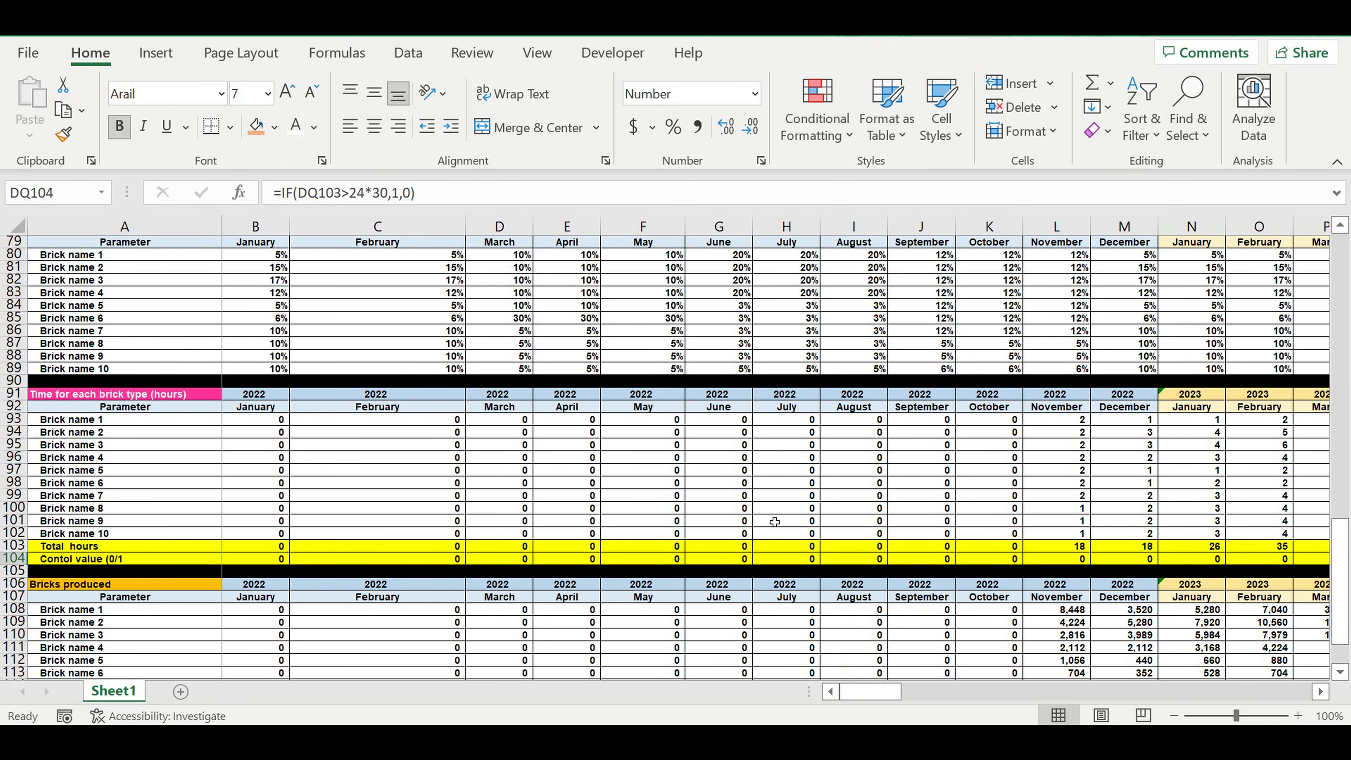
{"action": "scroll", "coordinate": [772, 520], "scroll_direction": "up", "scroll_amount": 14}
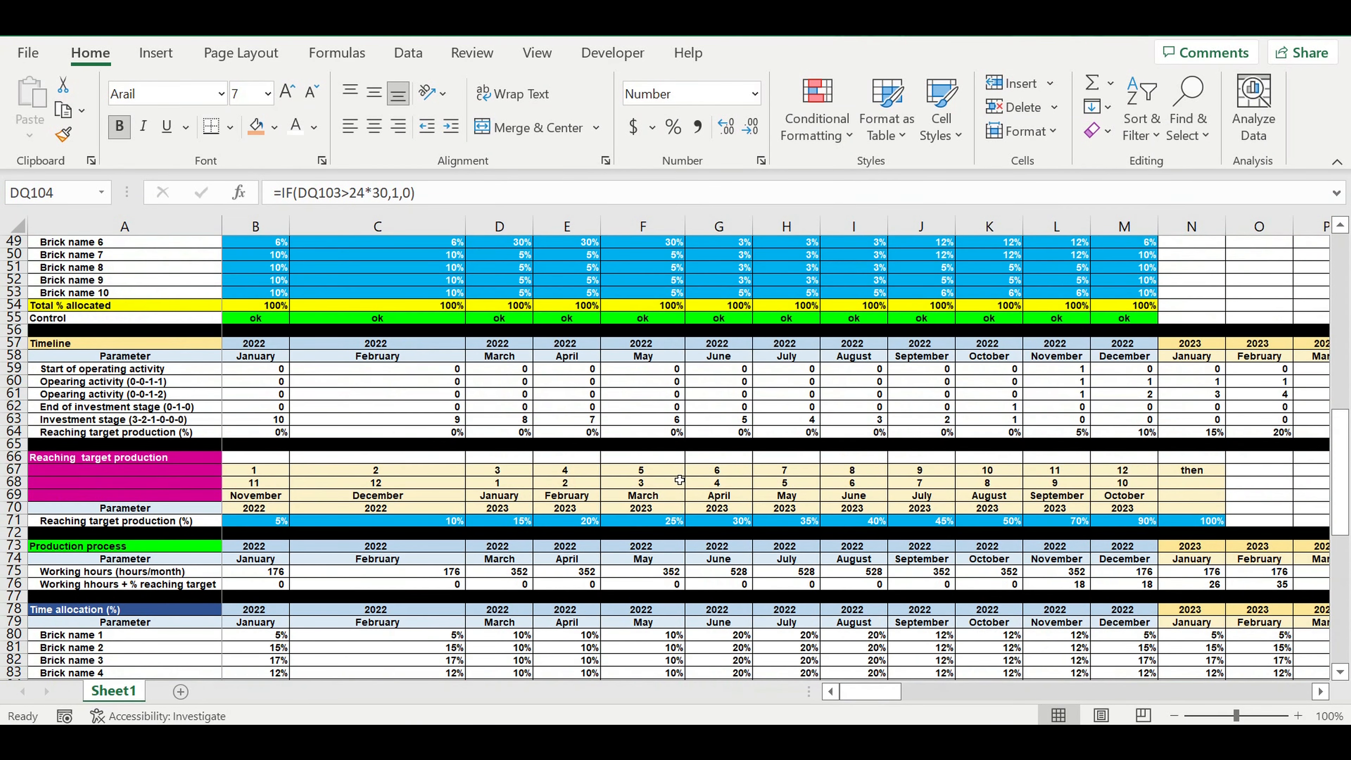
{"action": "scroll", "coordinate": [679, 480], "scroll_direction": "up", "scroll_amount": 6}
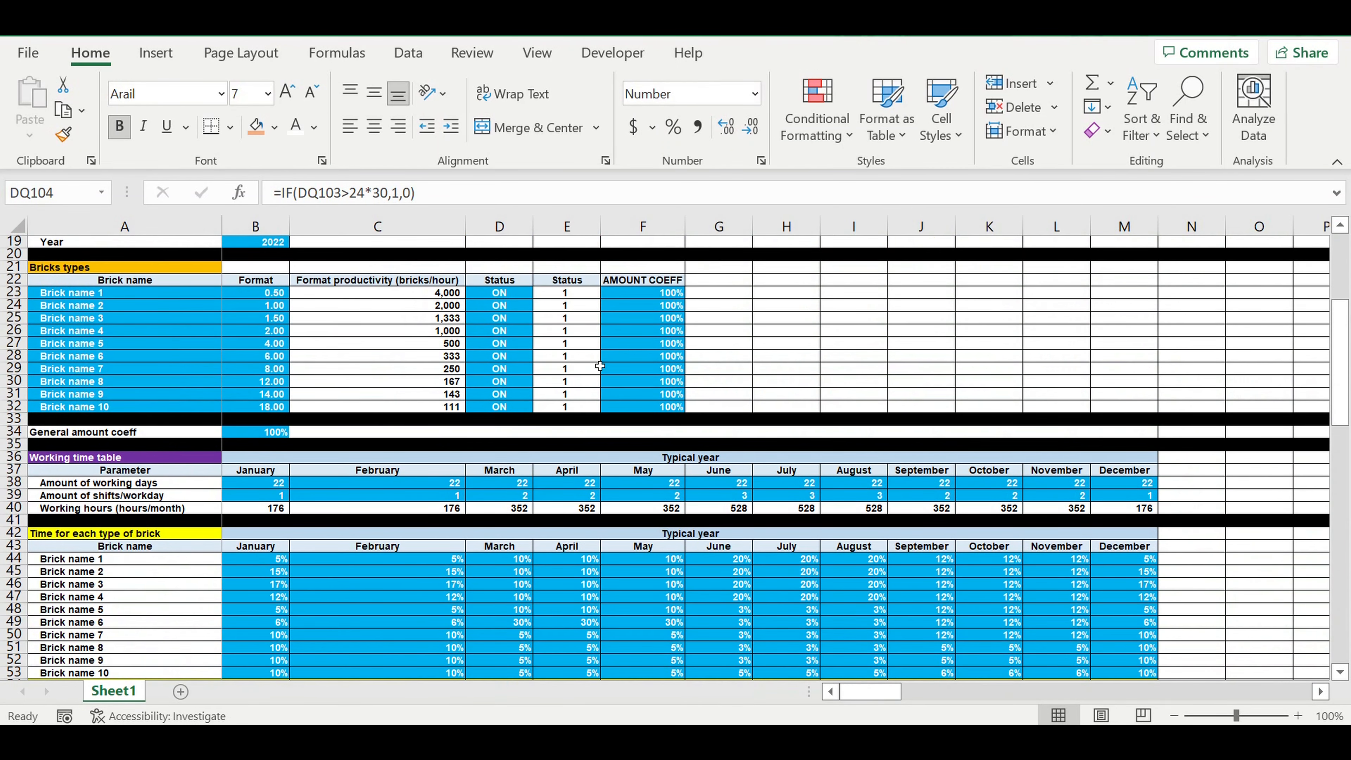
{"action": "left_click", "coordinate": [280, 436]}
{"action": "type", "text": "120"}
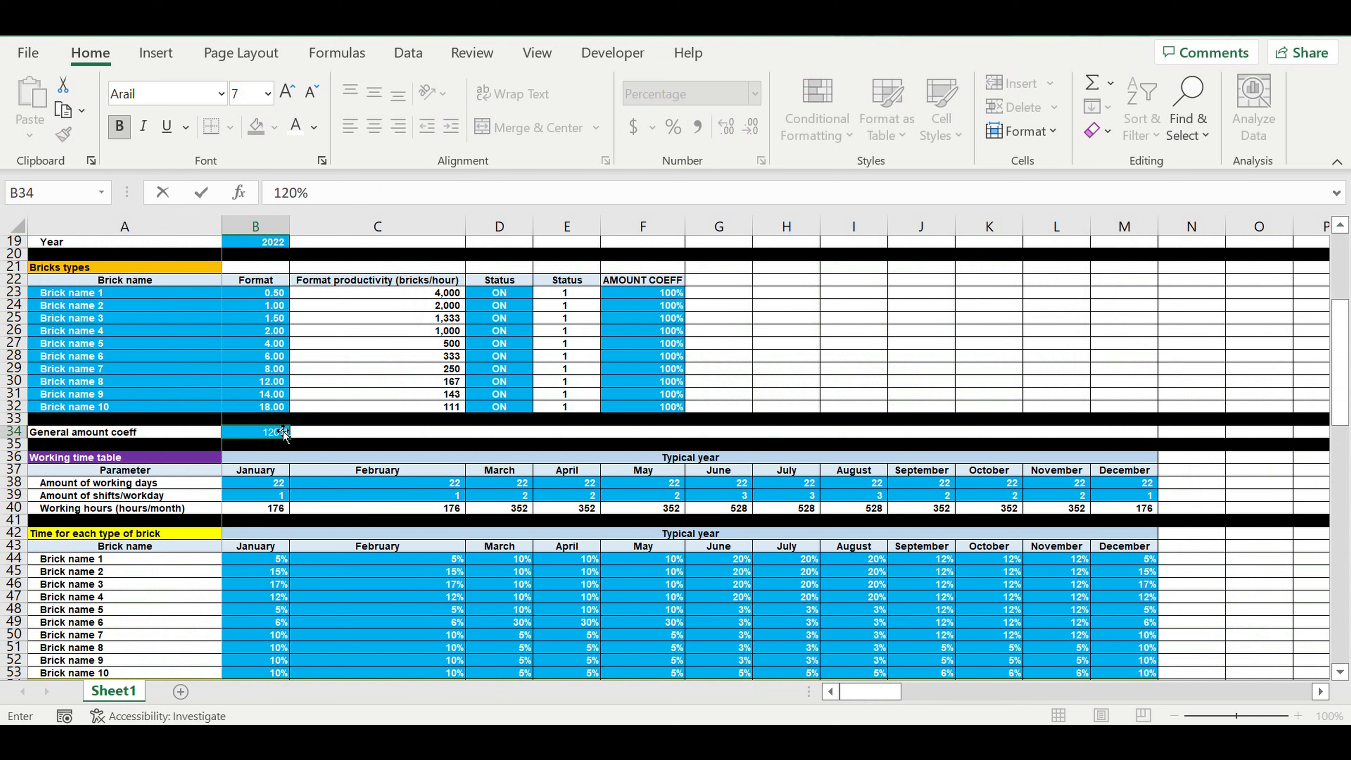
{"action": "key", "text": "Return"}
{"action": "left_click", "coordinate": [256, 436]}
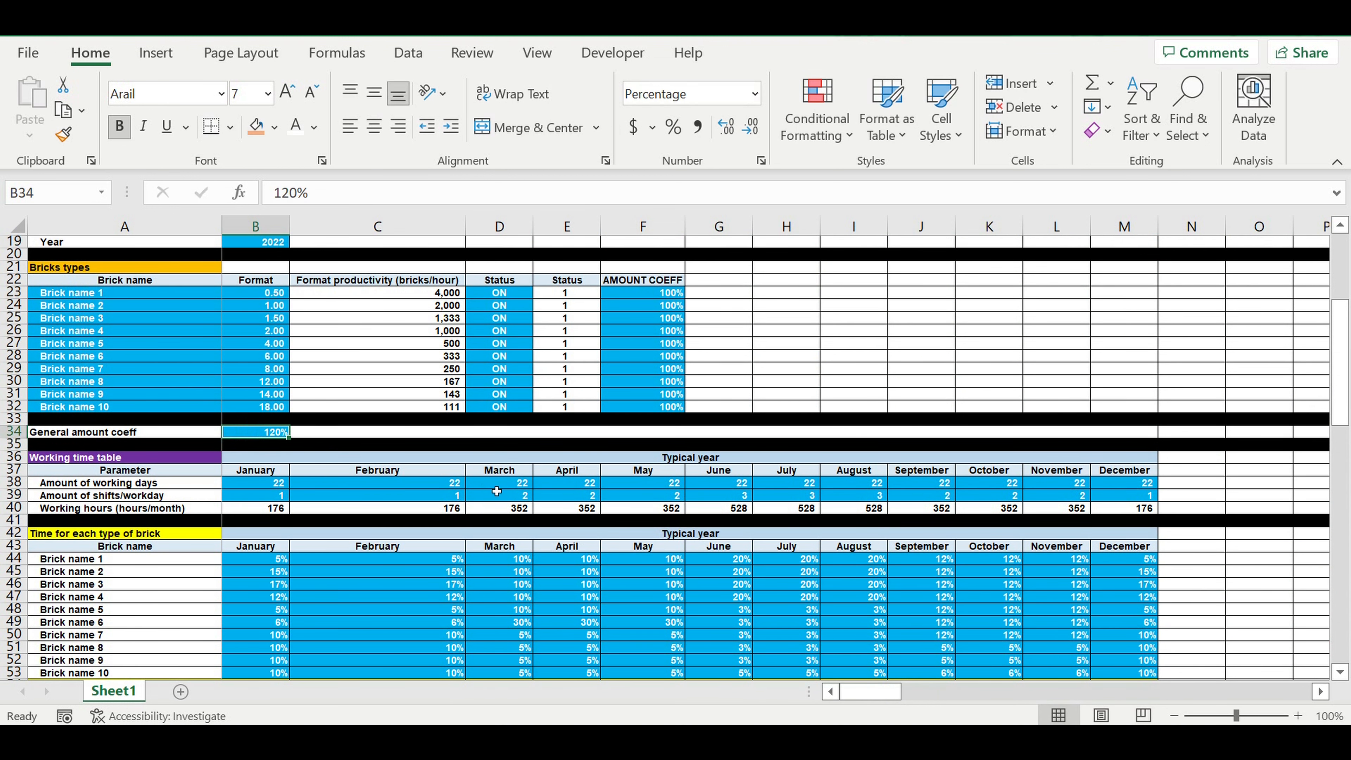
{"action": "scroll", "coordinate": [577, 532], "scroll_direction": "down", "scroll_amount": 13}
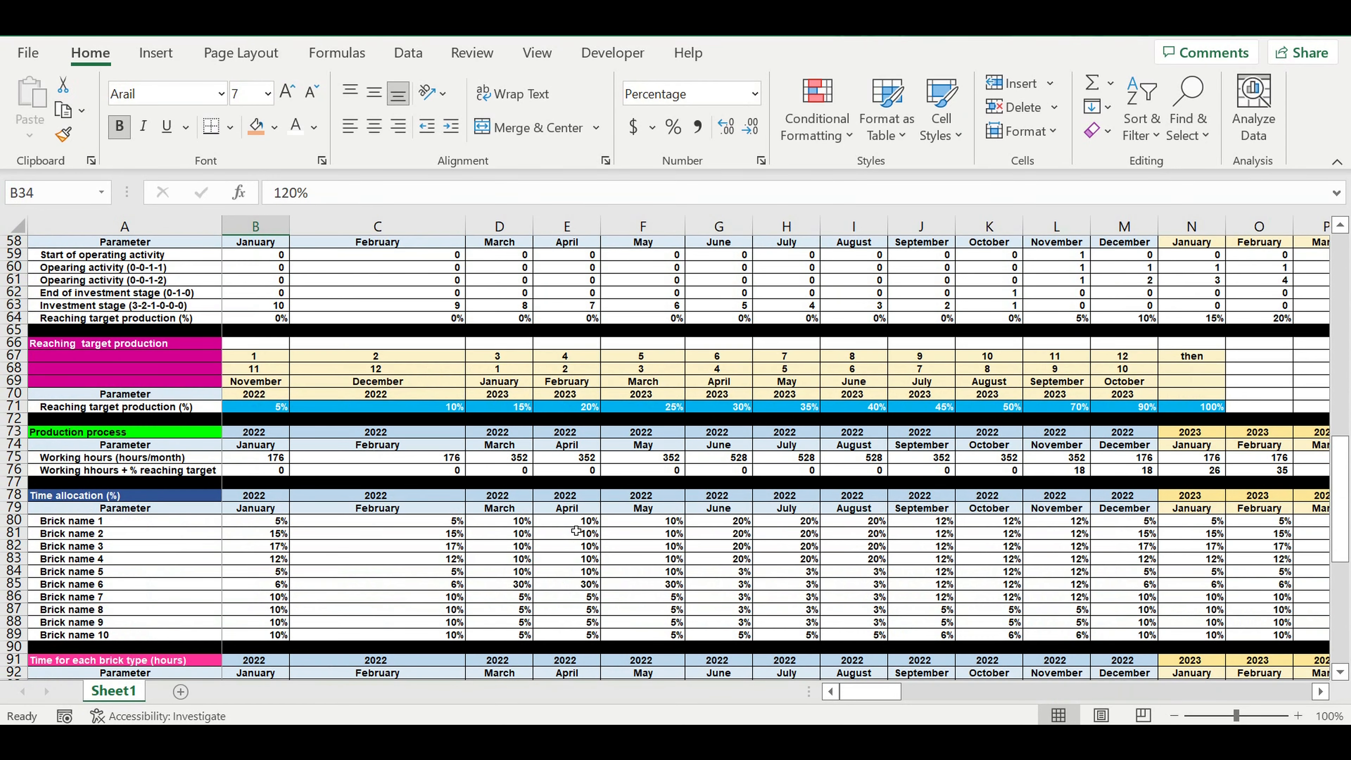
{"action": "scroll", "coordinate": [576, 530], "scroll_direction": "down", "scroll_amount": 5}
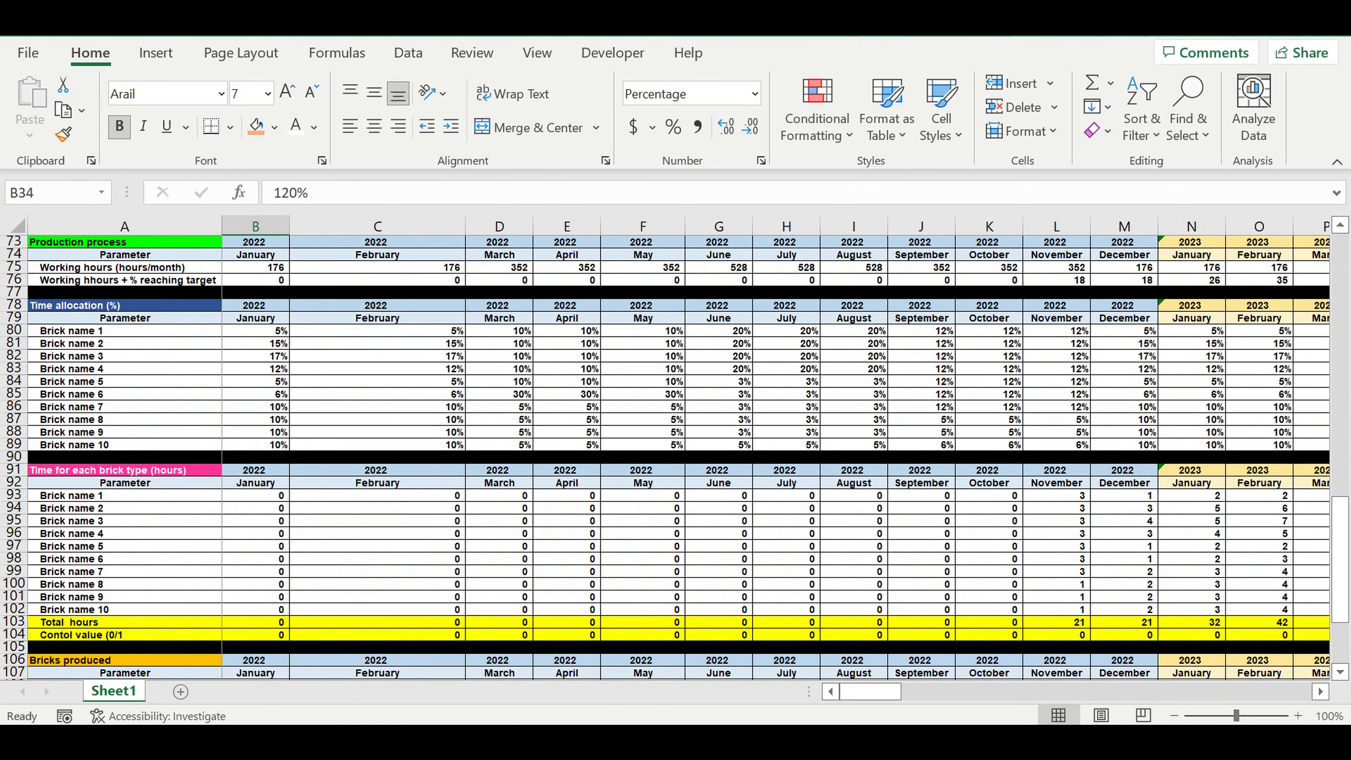
{"action": "mouse_move", "coordinate": [873, 695]}
{"action": "left_mouse_down"}
{"action": "mouse_move", "coordinate": [1112, 697]}
{"action": "mouse_move", "coordinate": [871, 697]}
{"action": "left_mouse_up"}
Step: Set the General amount coeff in cell B34 to 160%
{"action": "scroll", "coordinate": [414, 413], "scroll_direction": "up", "scroll_amount": 14}
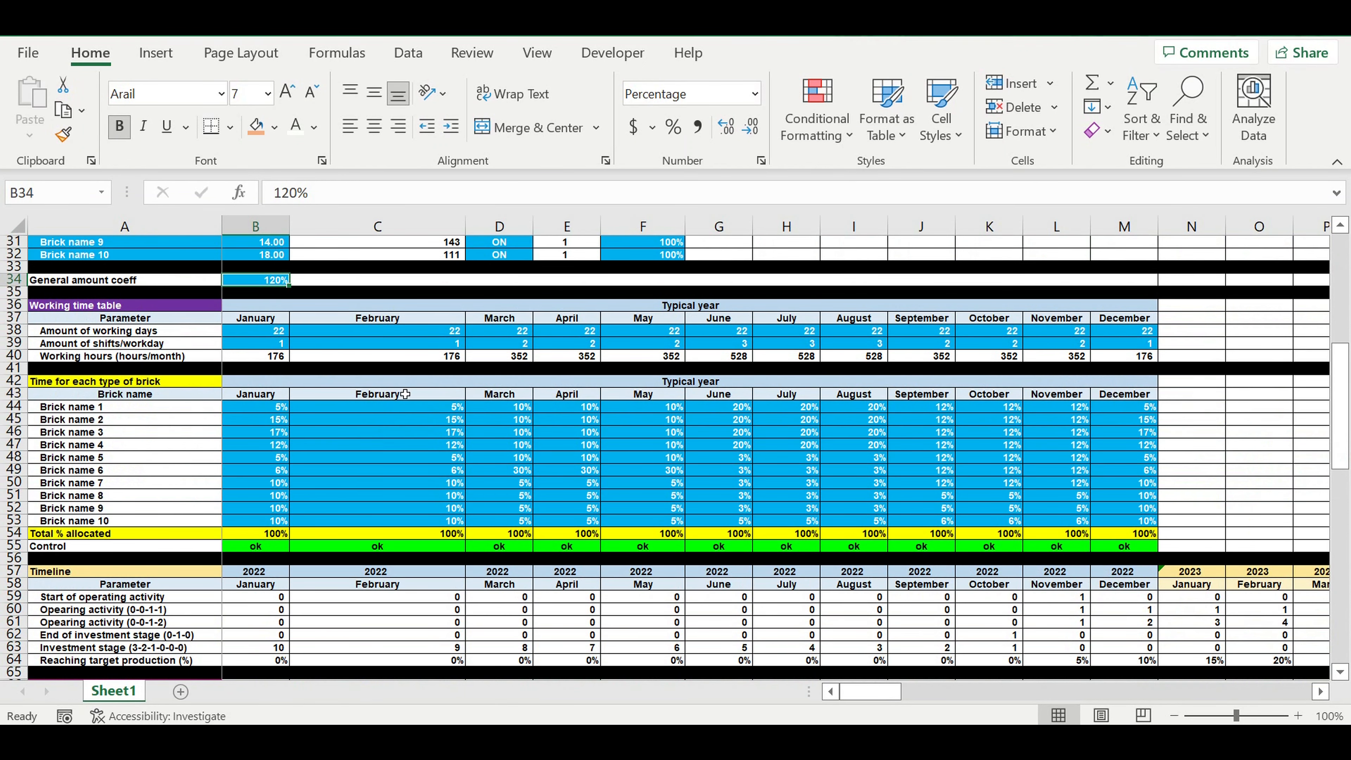
{"action": "scroll", "coordinate": [406, 393], "scroll_direction": "up", "scroll_amount": 3}
{"action": "left_click", "coordinate": [261, 397]}
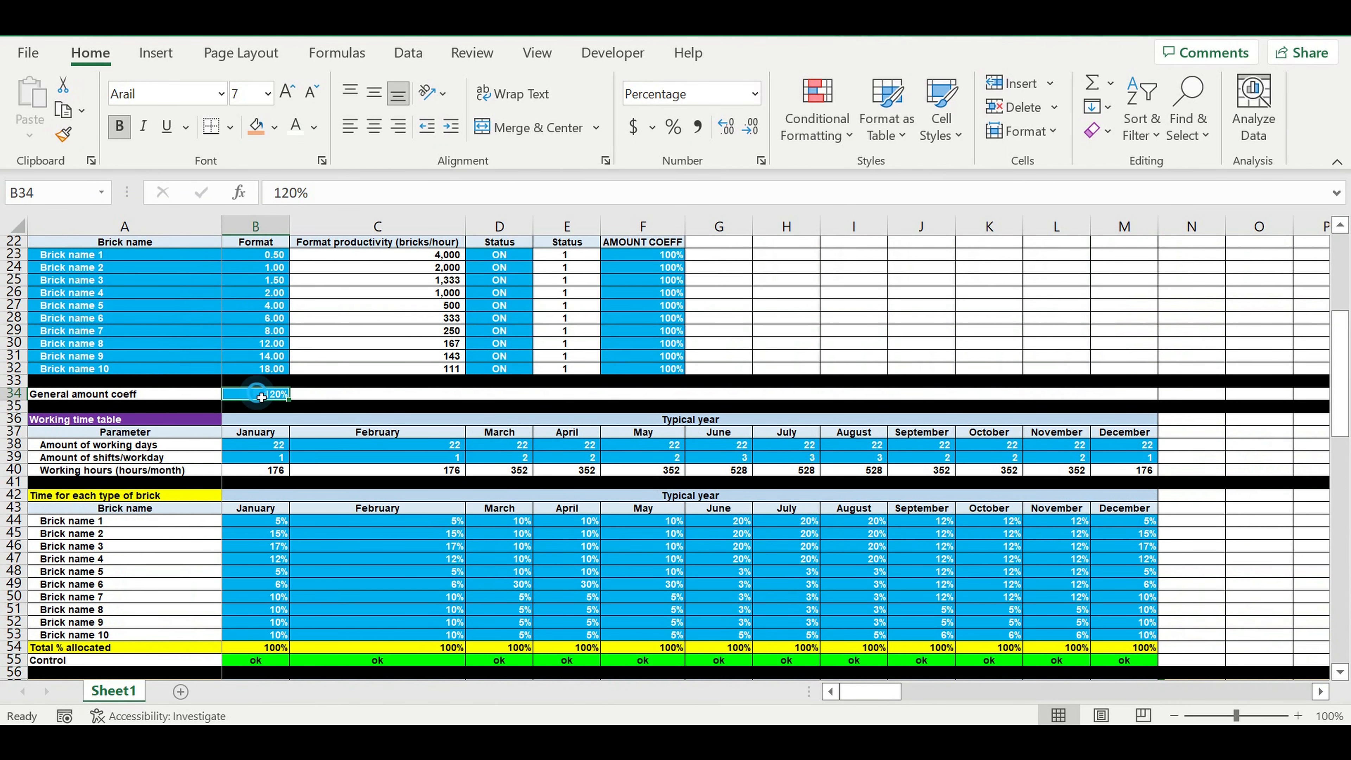
{"action": "type", "text": "160"}
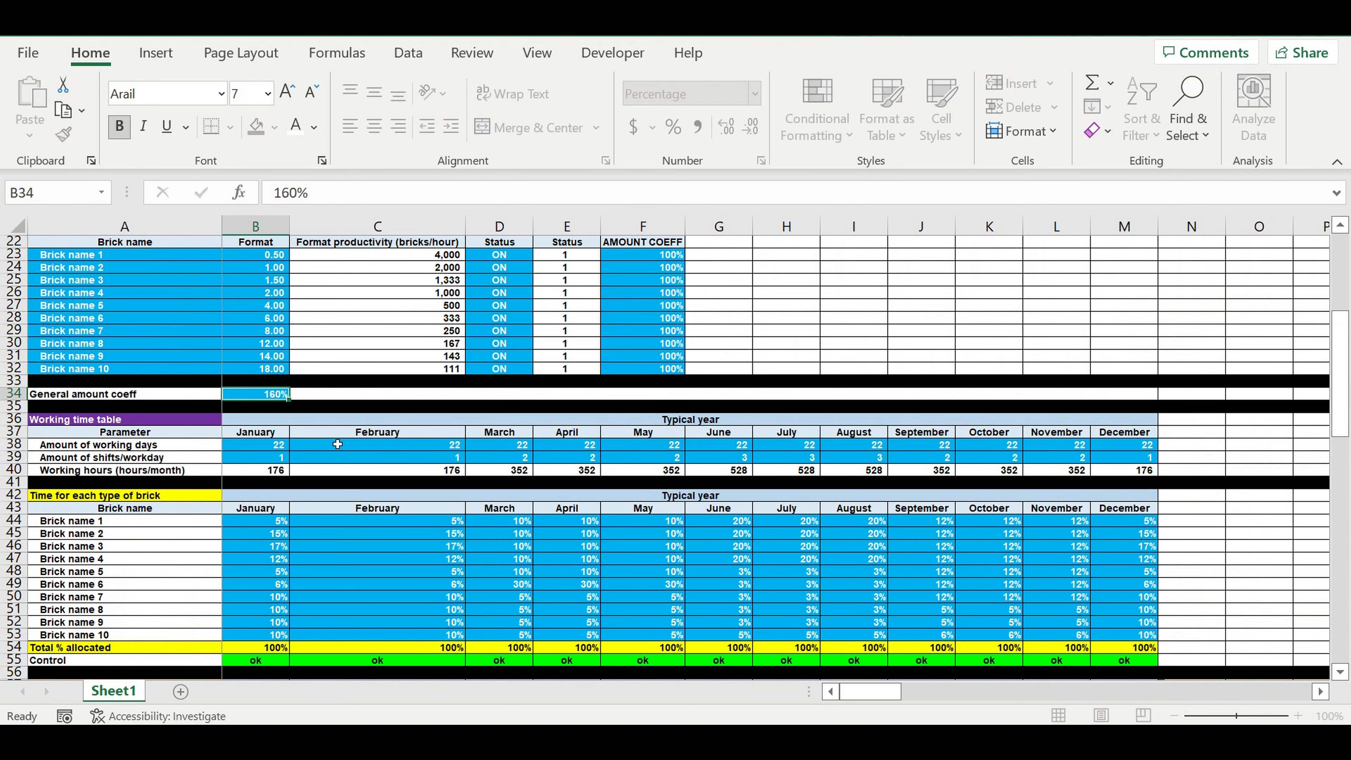
{"action": "left_click", "coordinate": [337, 451]}
Step: Examine the control values in row 104 for June to August 2024 against their month headers and total hours
{"action": "scroll", "coordinate": [511, 563], "scroll_direction": "down", "scroll_amount": 10}
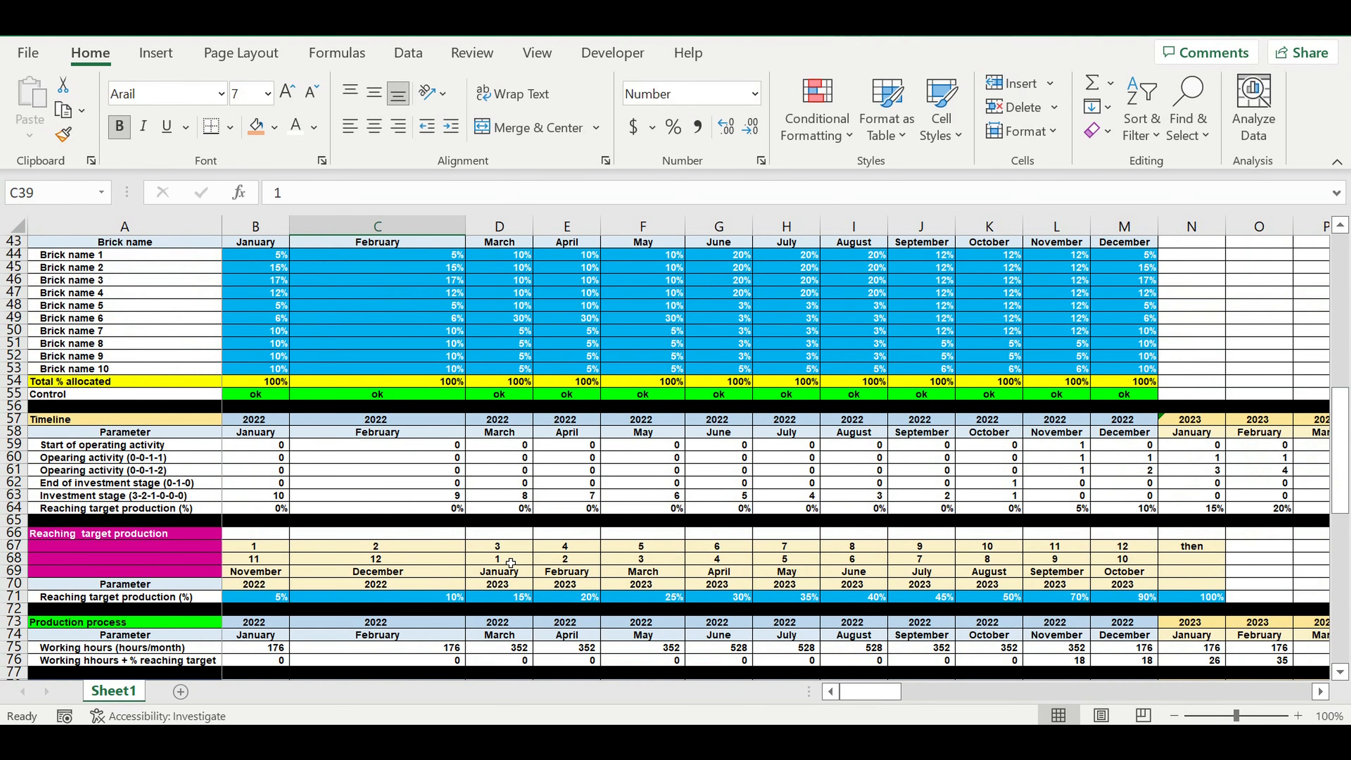
{"action": "scroll", "coordinate": [511, 563], "scroll_direction": "down", "scroll_amount": 4}
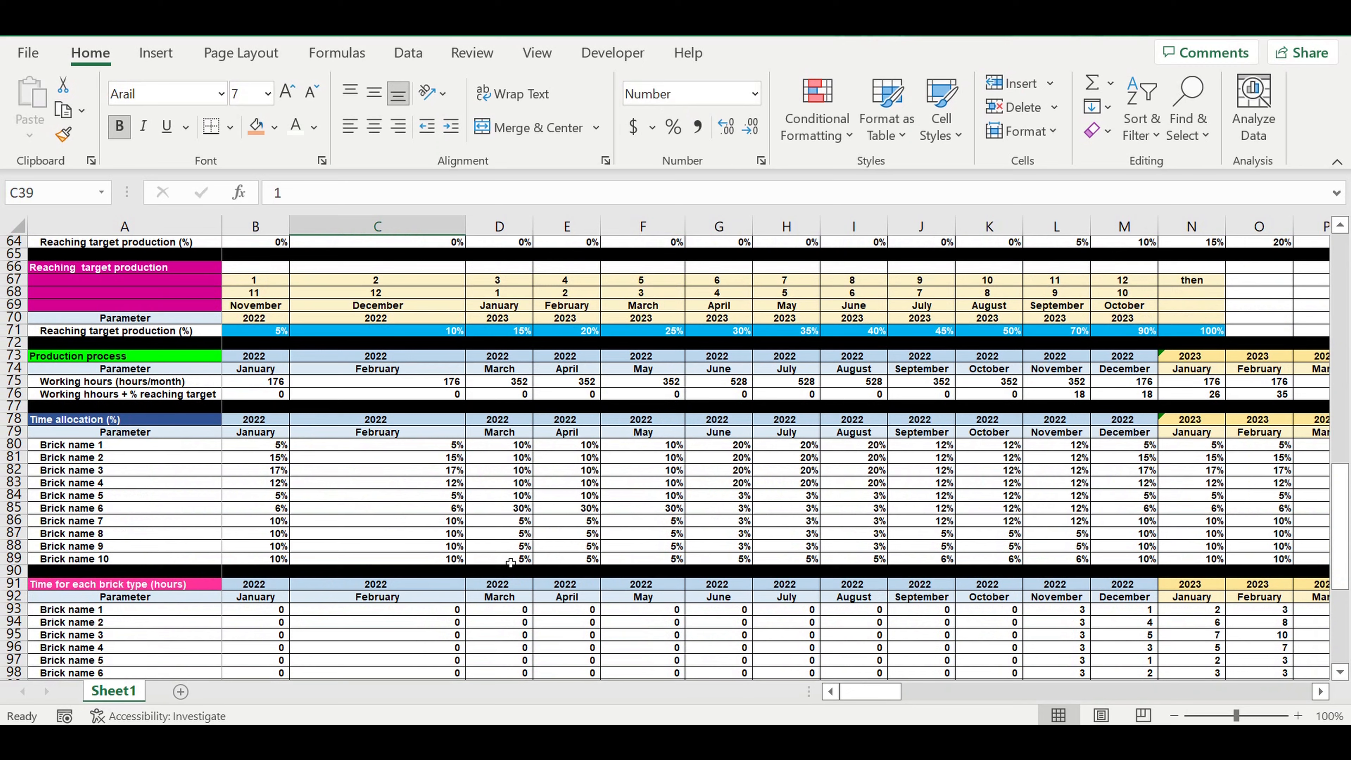
{"action": "scroll", "coordinate": [510, 563], "scroll_direction": "down", "scroll_amount": 3}
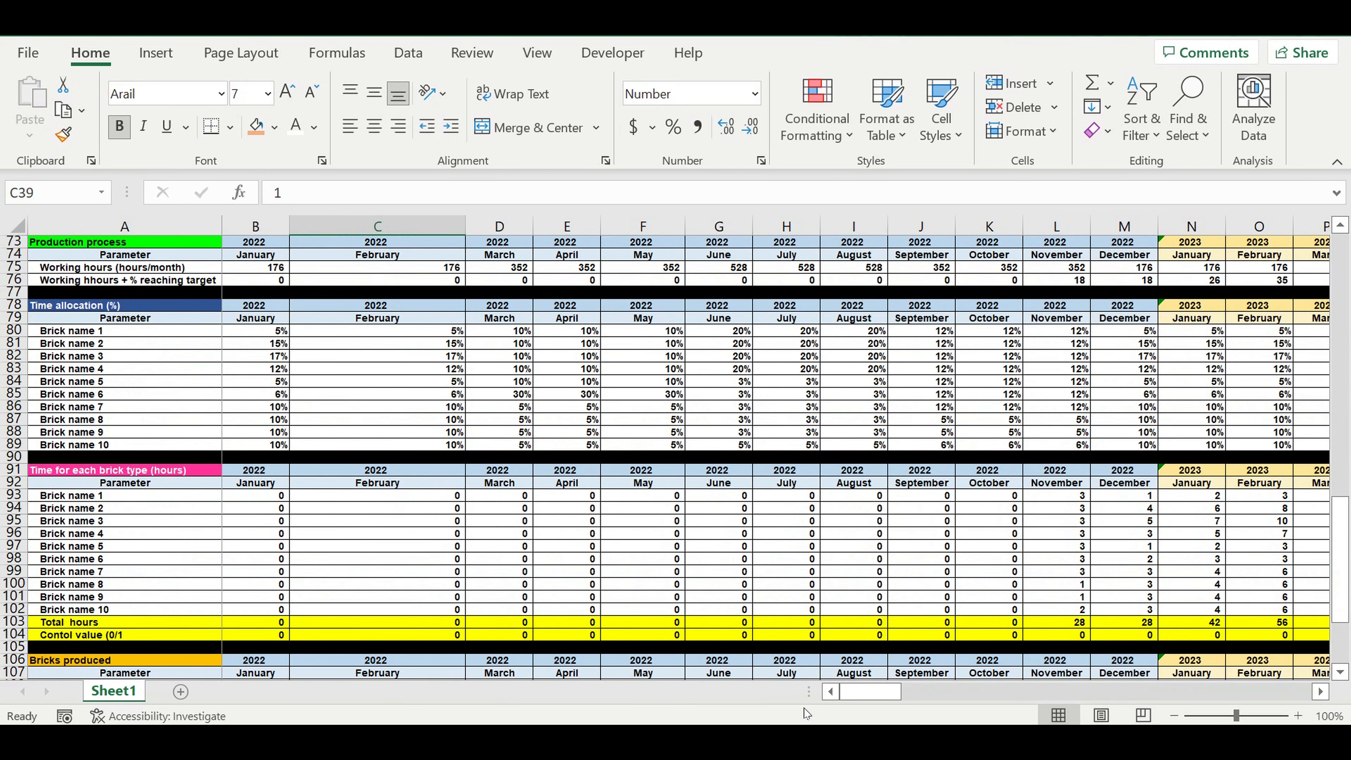
{"action": "left_click_drag", "start_coordinate": [873, 698], "coordinate": [966, 687]}
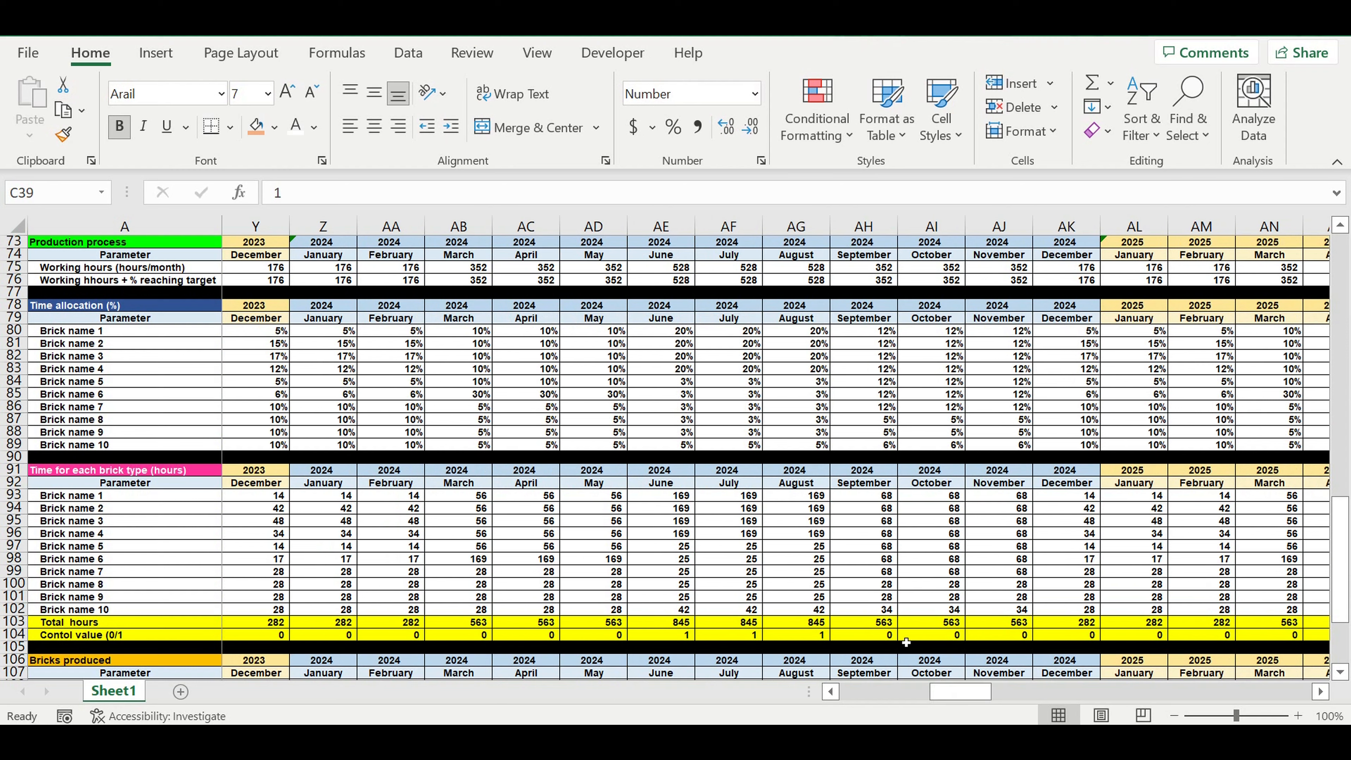
{"action": "left_click", "coordinate": [824, 637]}
{"action": "left_click_drag", "start_coordinate": [673, 635], "coordinate": [794, 640]}
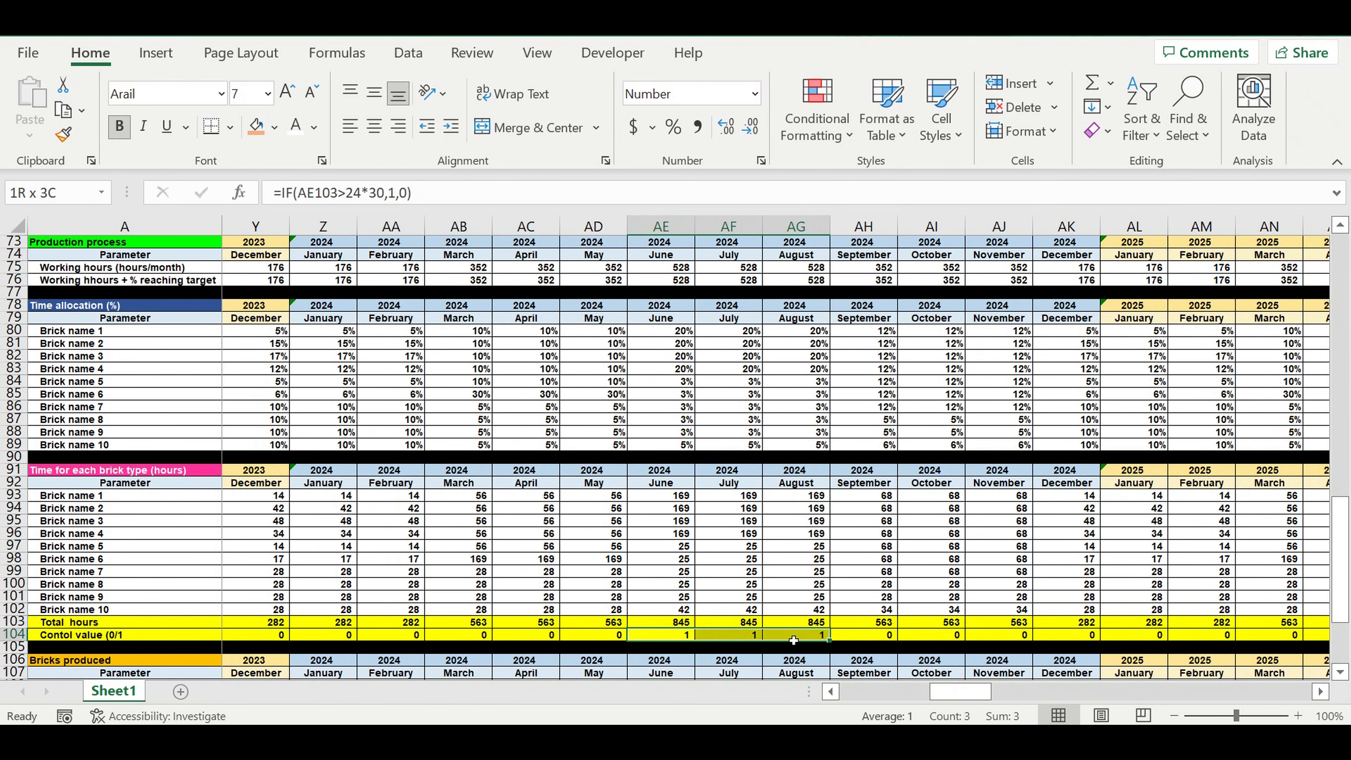
{"action": "left_click", "coordinate": [607, 485]}
{"action": "left_click", "coordinate": [660, 485]}
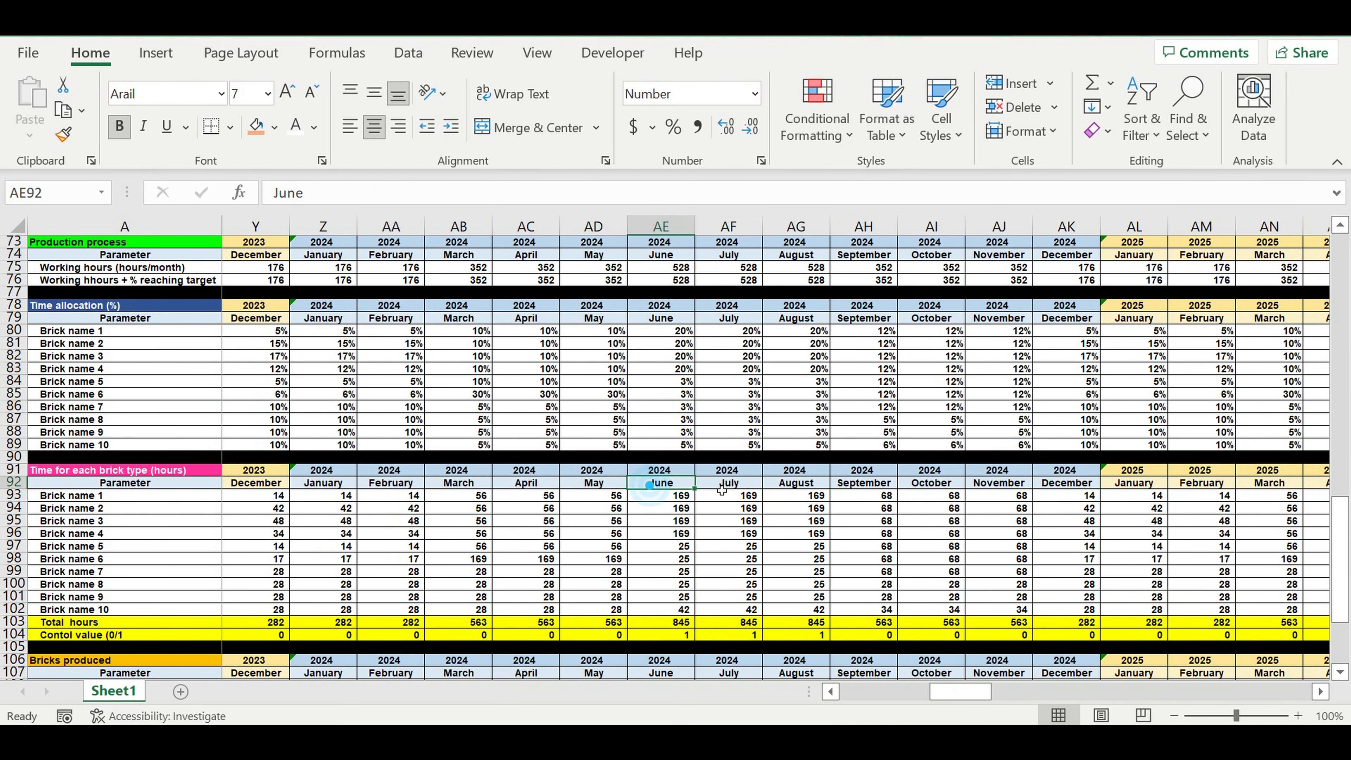
{"action": "left_click", "coordinate": [719, 485]}
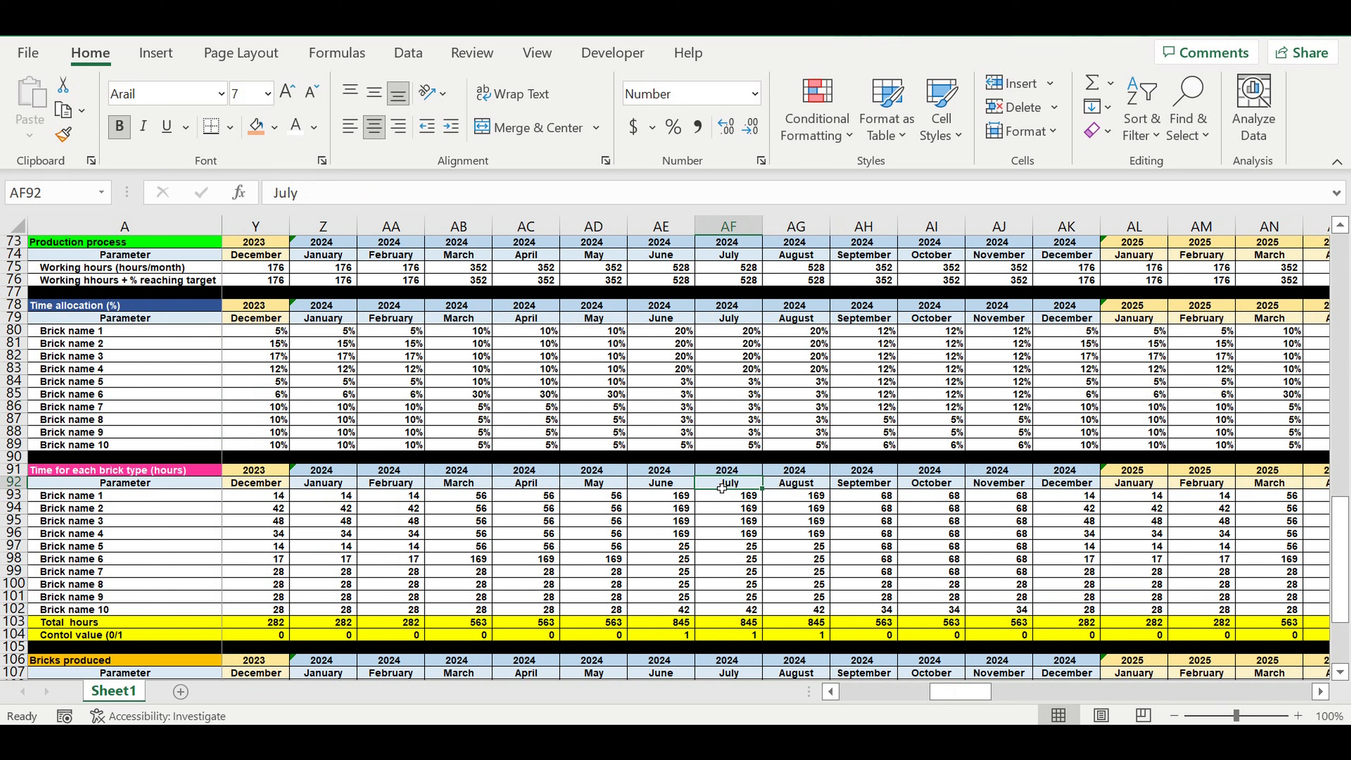
{"action": "mouse_move", "coordinate": [600, 482]}
{"action": "left_mouse_down"}
{"action": "mouse_move", "coordinate": [731, 492]}
{"action": "mouse_move", "coordinate": [593, 484]}
{"action": "left_mouse_up"}
{"action": "left_click", "coordinate": [803, 572]}
{"action": "left_click_drag", "start_coordinate": [660, 635], "coordinate": [798, 636]}
Step: Check the General amount coeff in cell B34 and follow the monthly rows to the end of the control value row
{"action": "left_click_drag", "start_coordinate": [963, 692], "coordinate": [585, 687]}
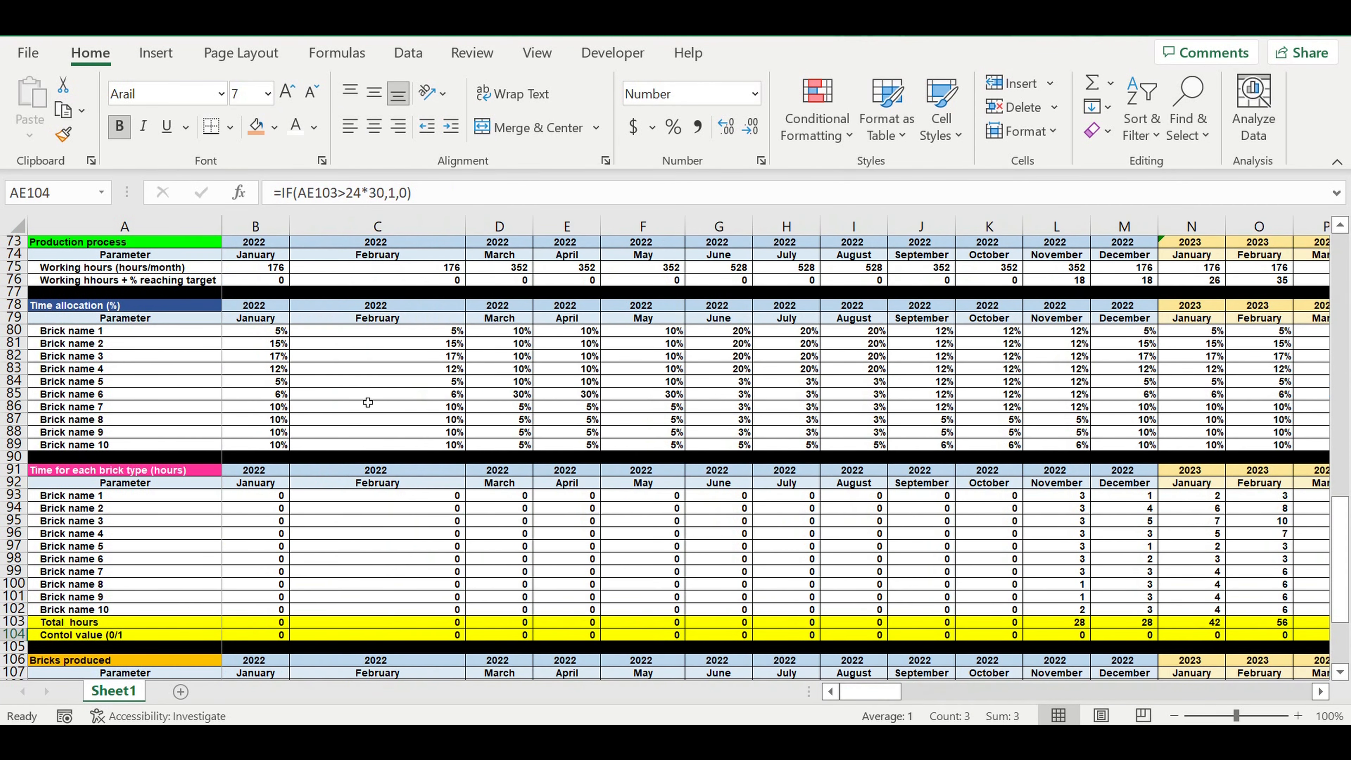
{"action": "scroll", "coordinate": [369, 400], "scroll_direction": "up", "scroll_amount": 18}
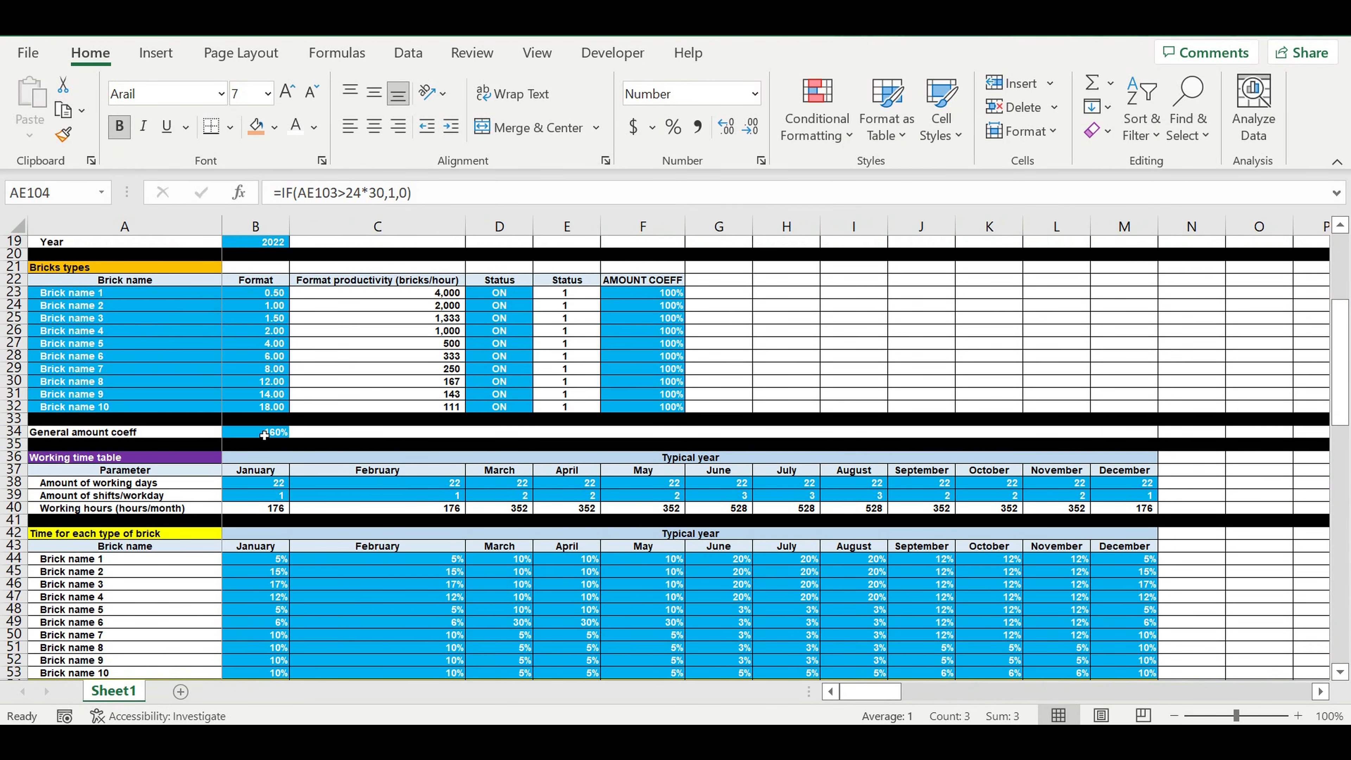
{"action": "left_click", "coordinate": [265, 435]}
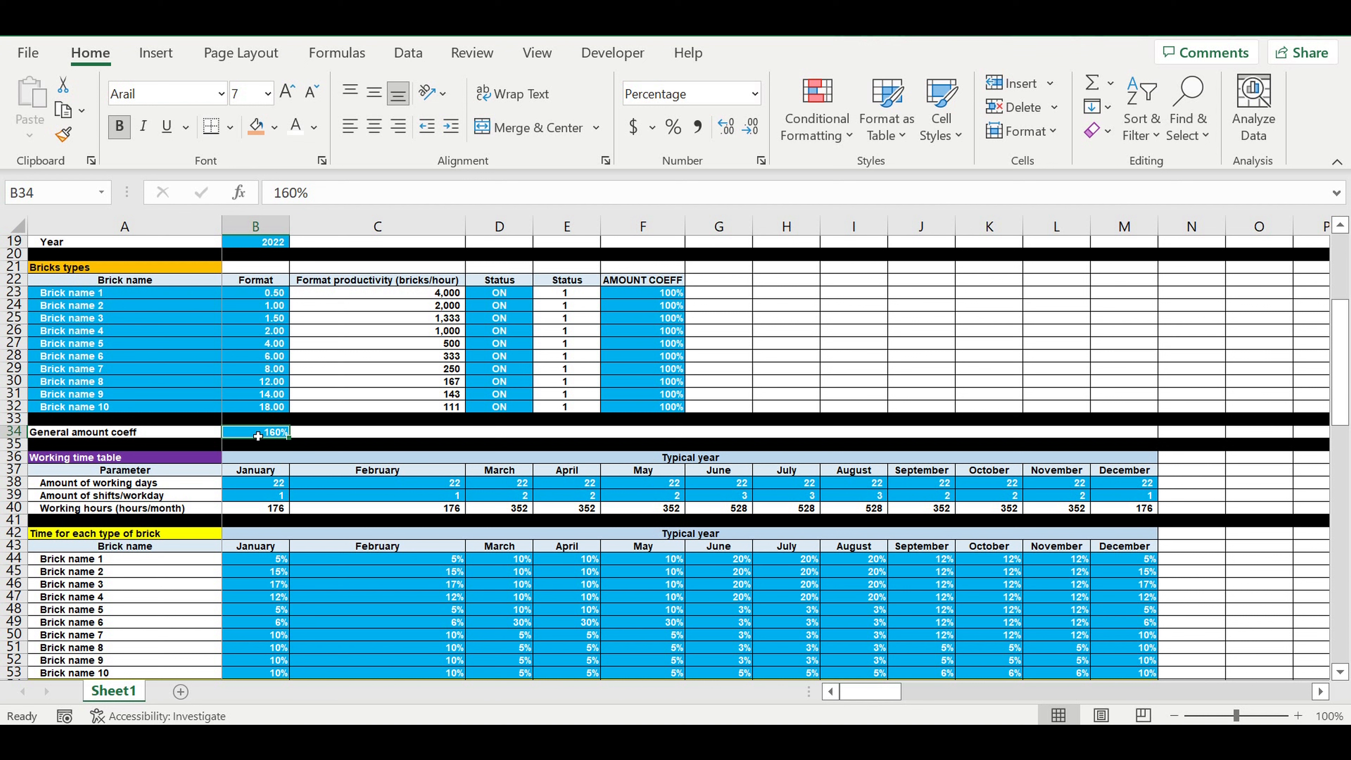
{"action": "scroll", "coordinate": [257, 436], "scroll_direction": "down", "scroll_amount": 7}
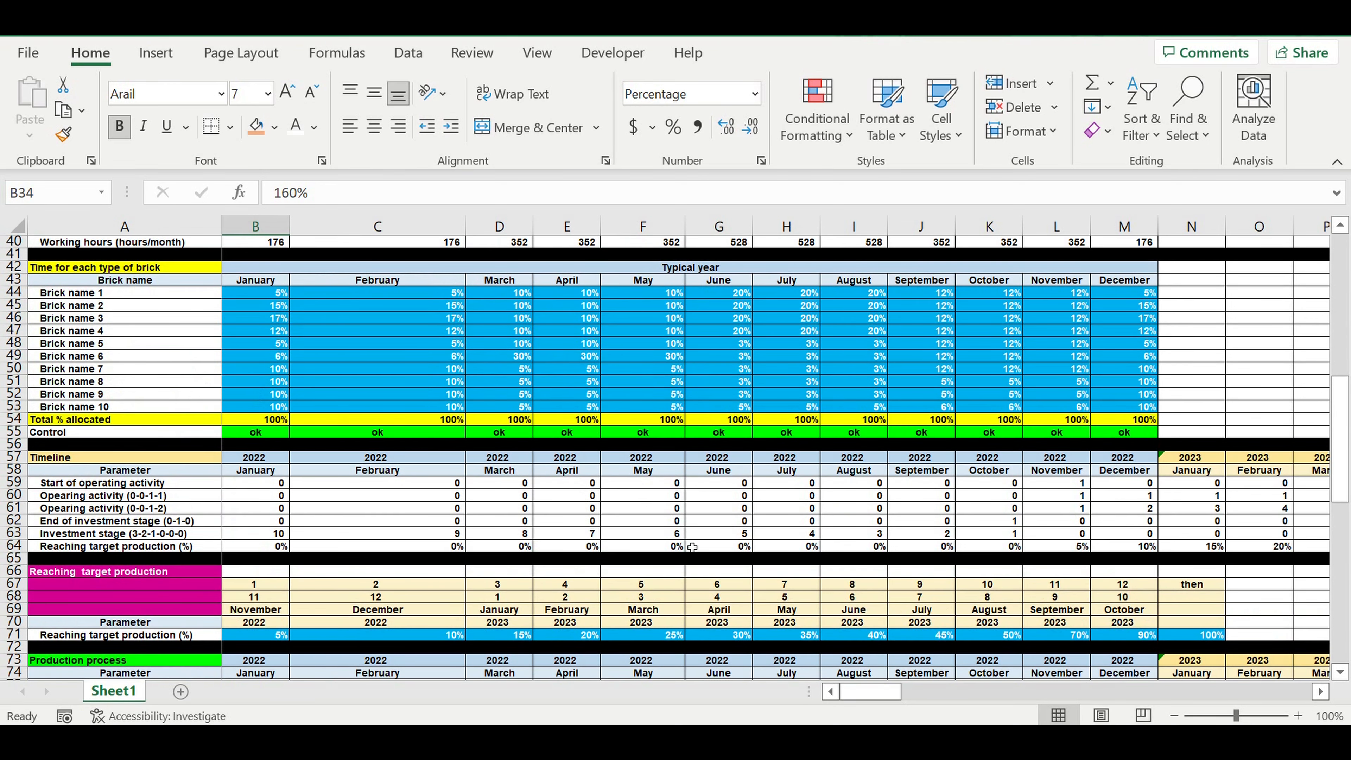
{"action": "scroll", "coordinate": [841, 654], "scroll_direction": "down", "scroll_amount": 4}
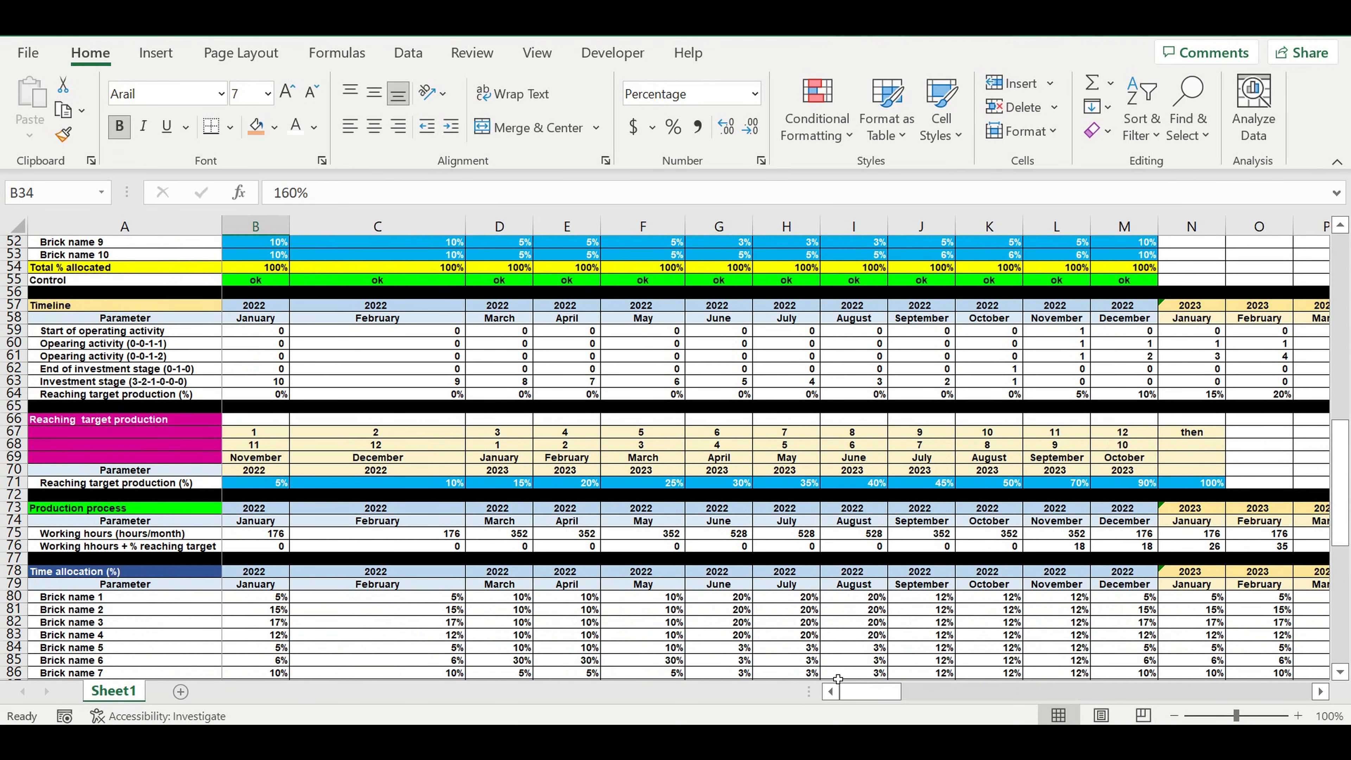
{"action": "left_click_drag", "start_coordinate": [874, 698], "coordinate": [1101, 690]}
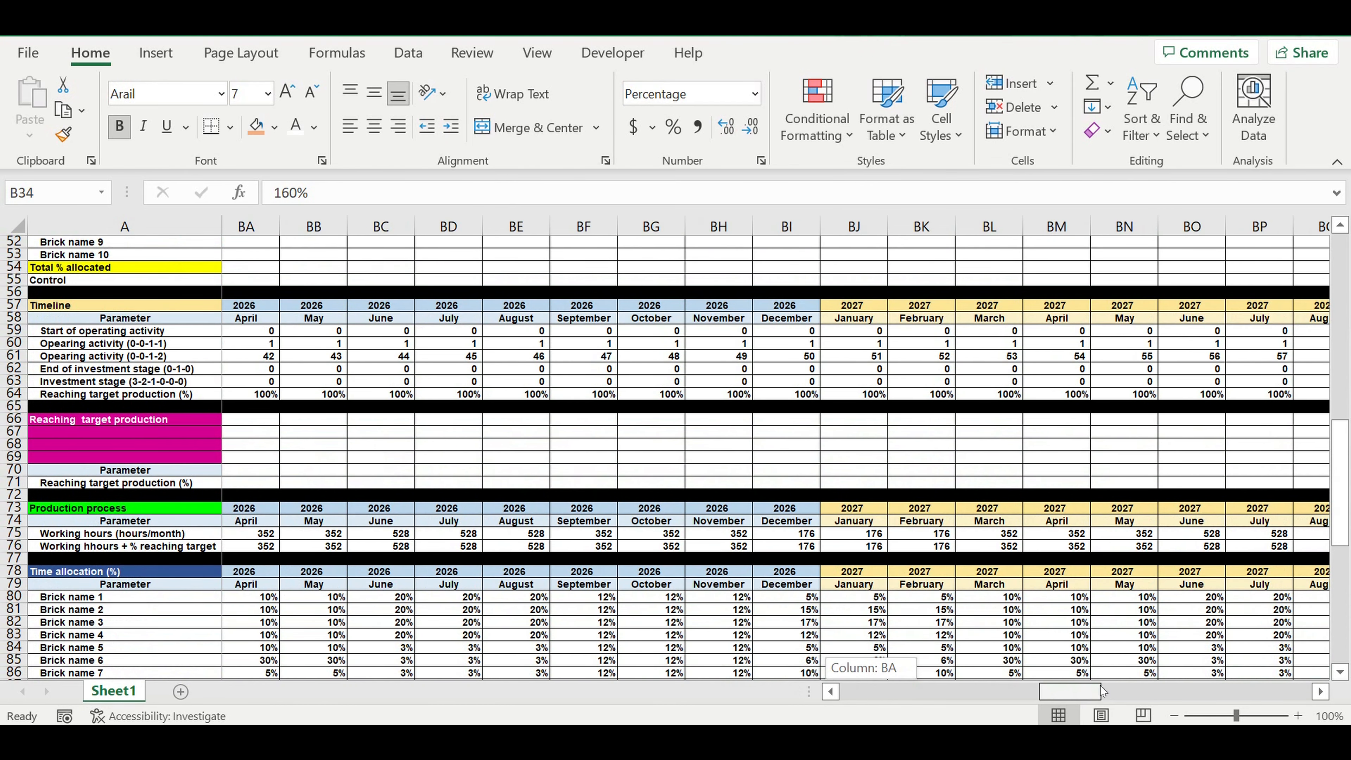
{"action": "left_click", "coordinate": [1131, 691]}
{"action": "scroll", "coordinate": [1099, 657], "scroll_direction": "down", "scroll_amount": 10}
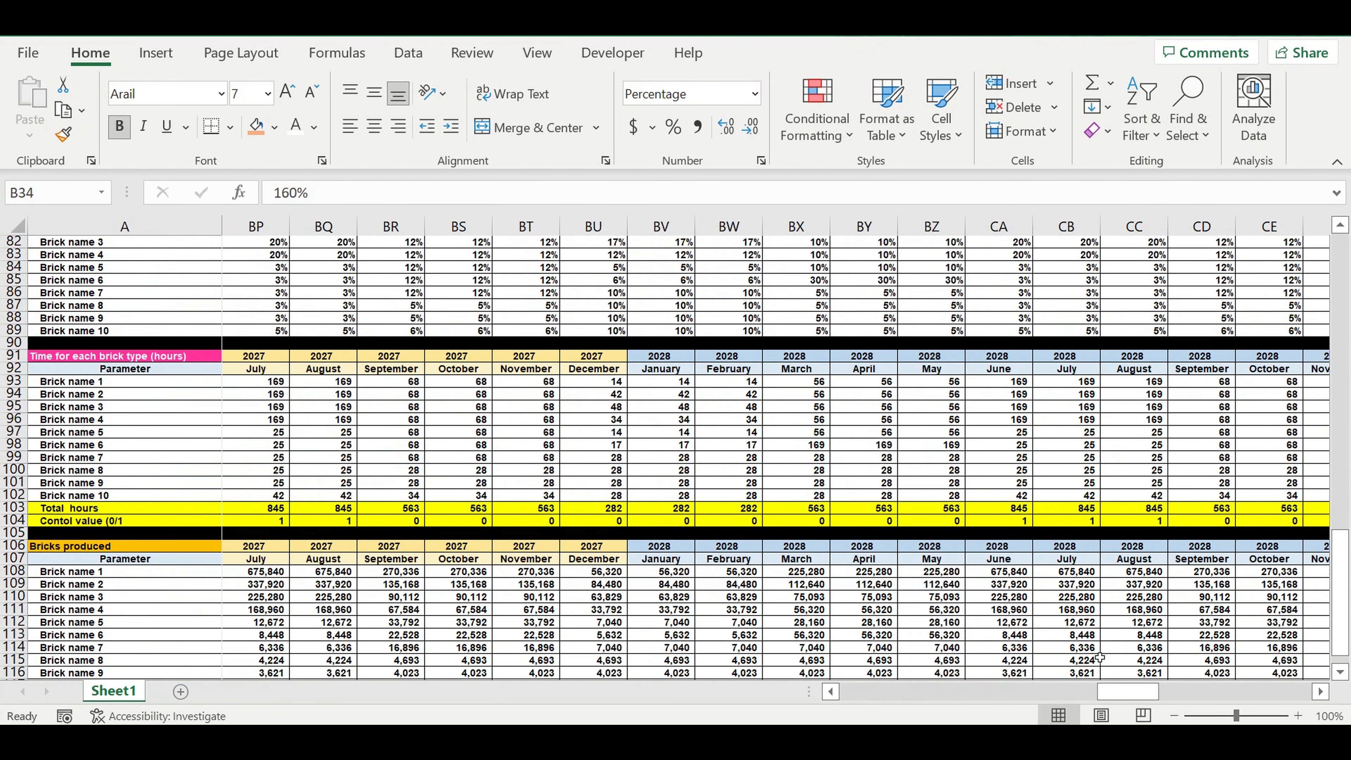
{"action": "left_click_drag", "start_coordinate": [1147, 692], "coordinate": [1302, 675]}
Step: Enter =IF(DR104>0,"mistake","ok") in cell DR103, above the sum of the control values
{"action": "left_click", "coordinate": [1282, 512]}
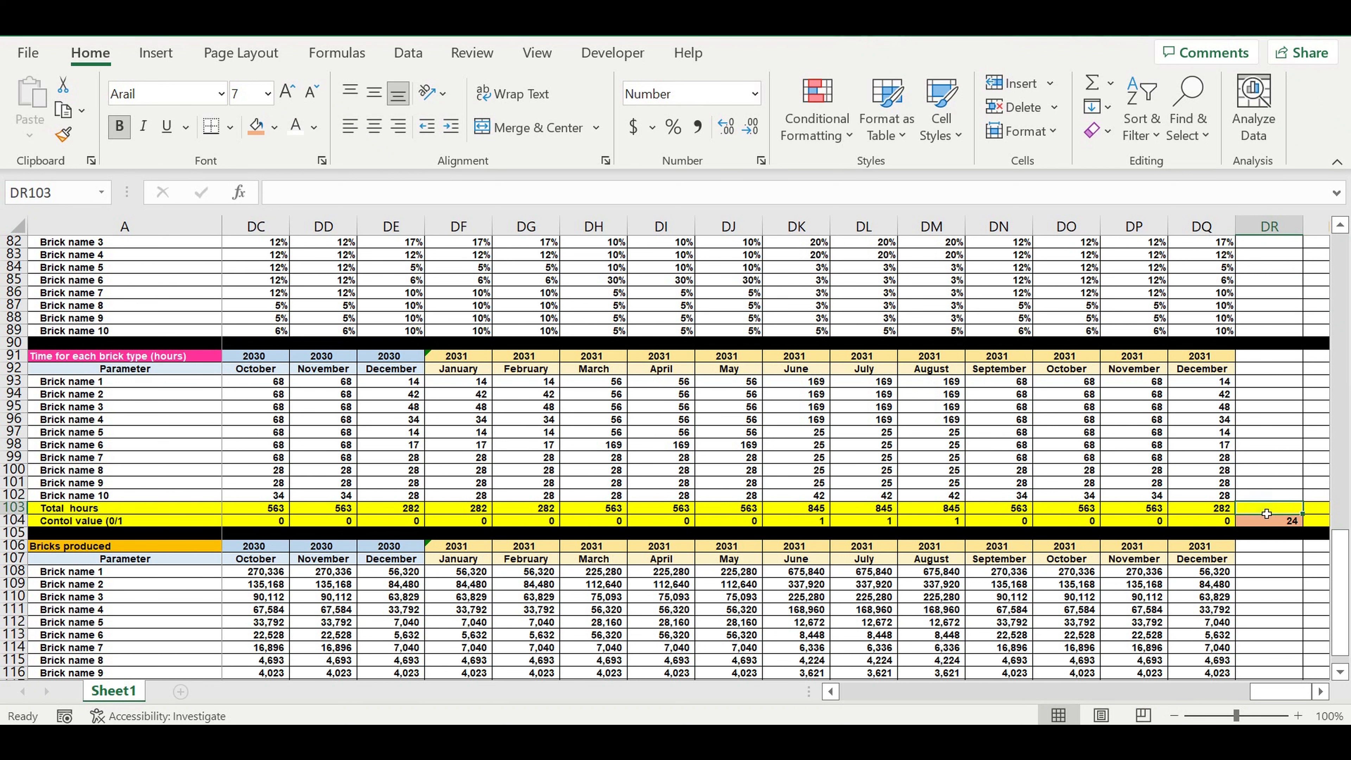
{"action": "type", "text": "=if("}
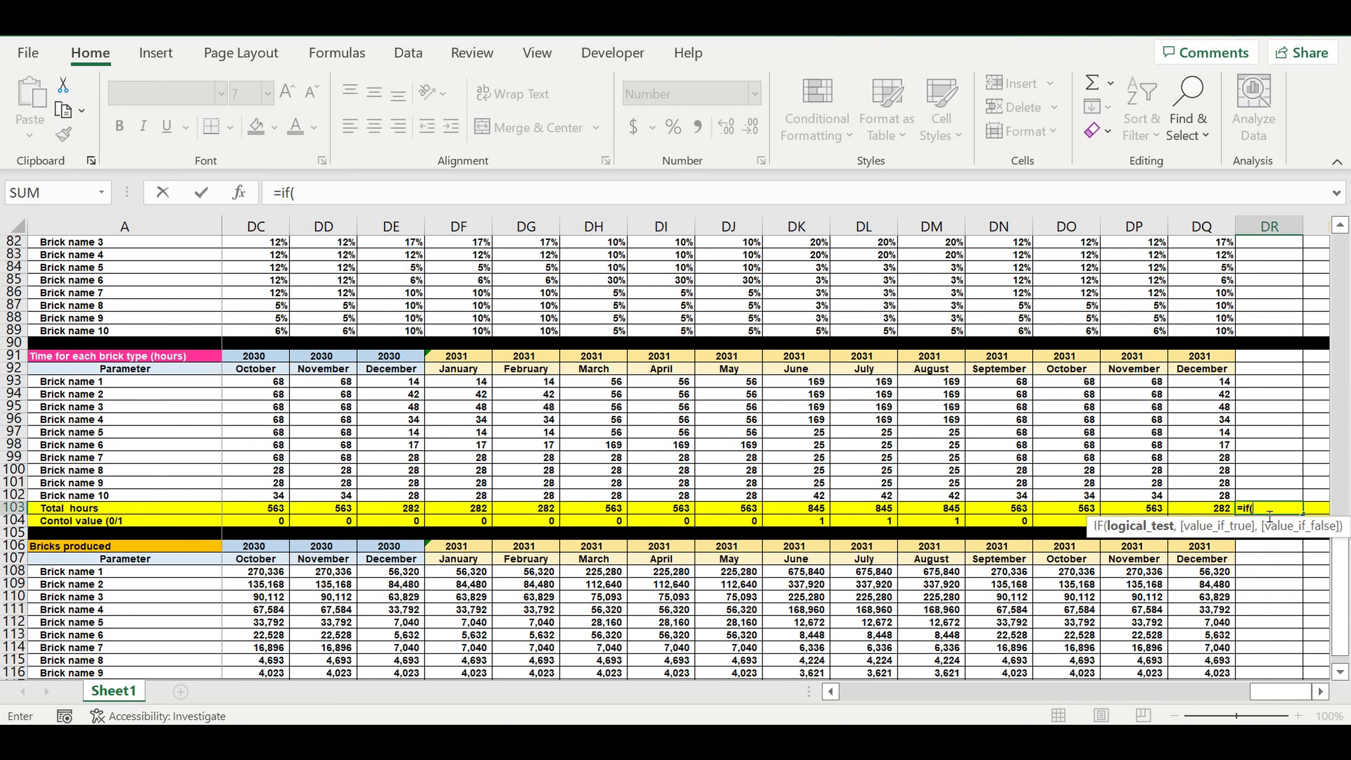
{"action": "left_click", "coordinate": [1290, 548]}
{"action": "left_click", "coordinate": [1273, 522]}
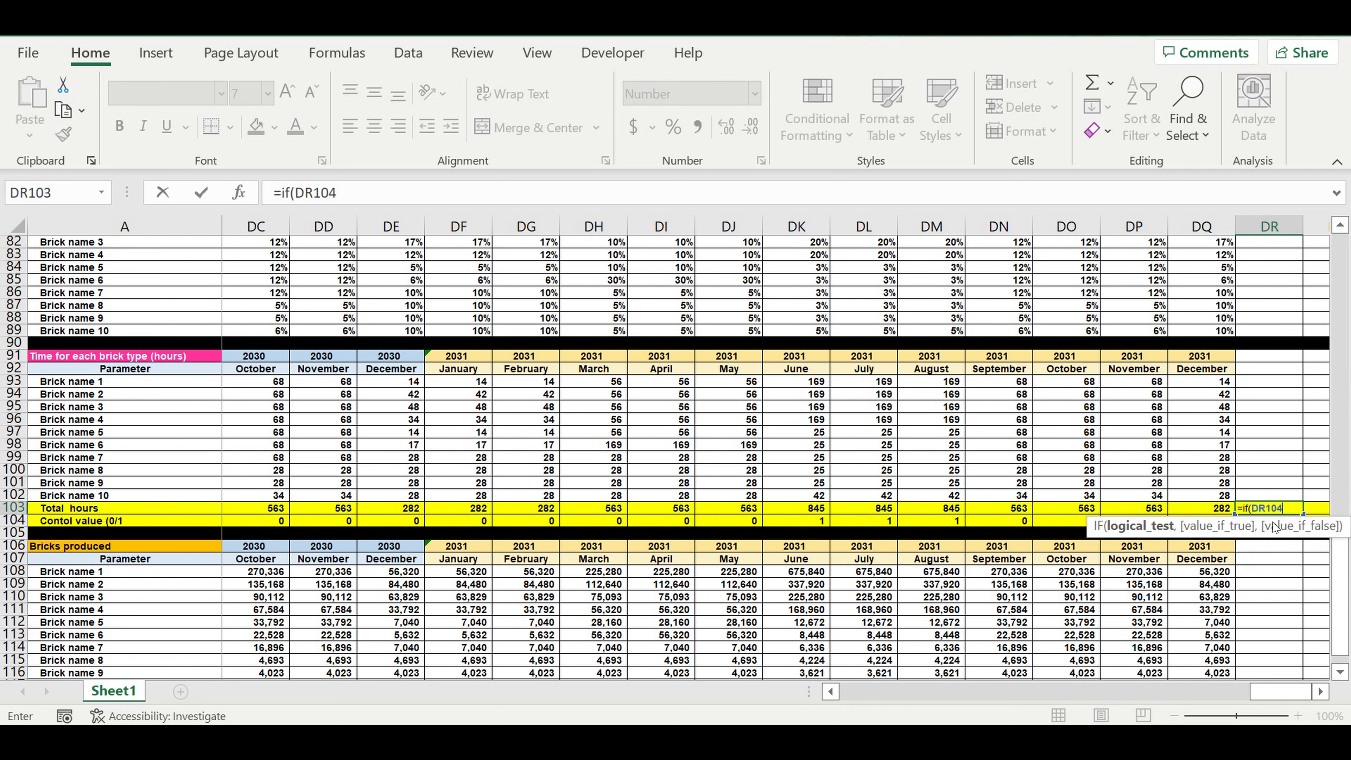
{"action": "left_click", "coordinate": [384, 202]}
{"action": "type", "text": ">0,"}
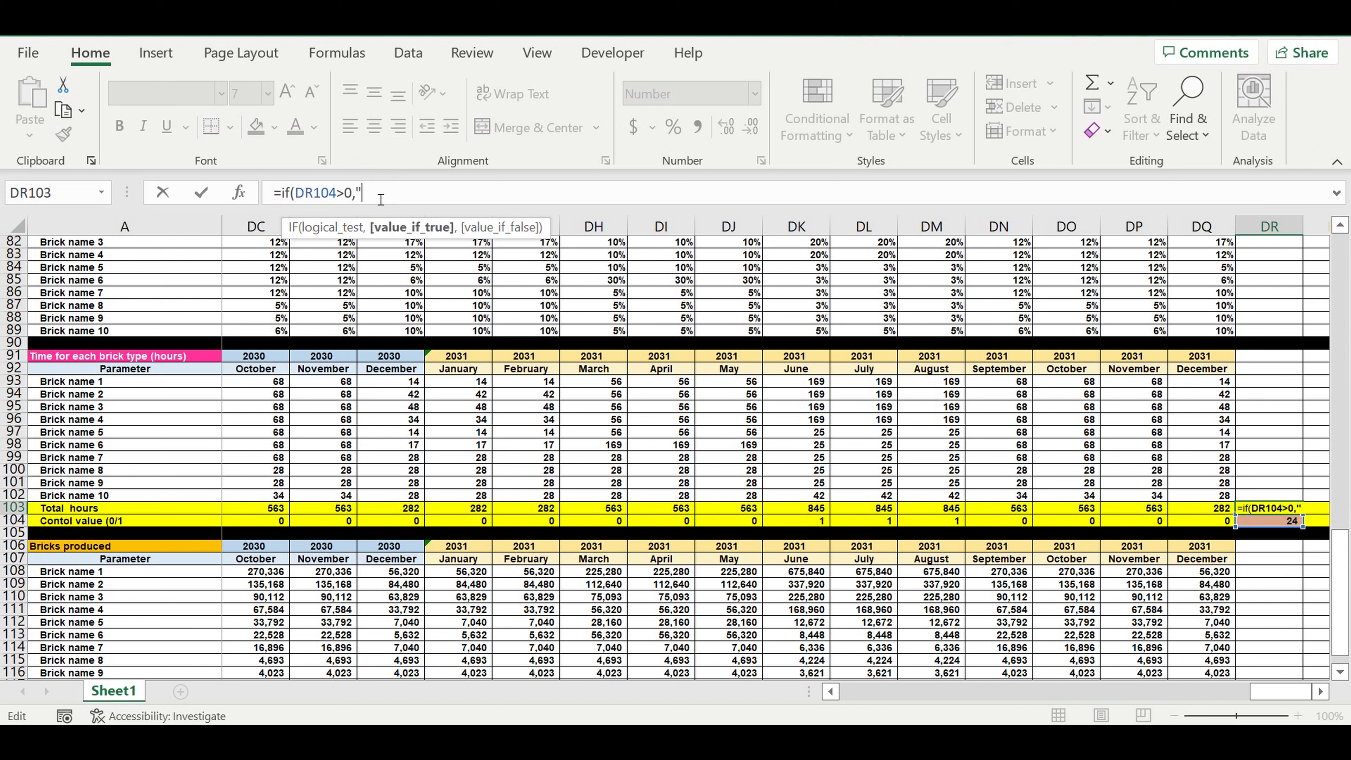
{"action": "type", "text": "\"mistake"}
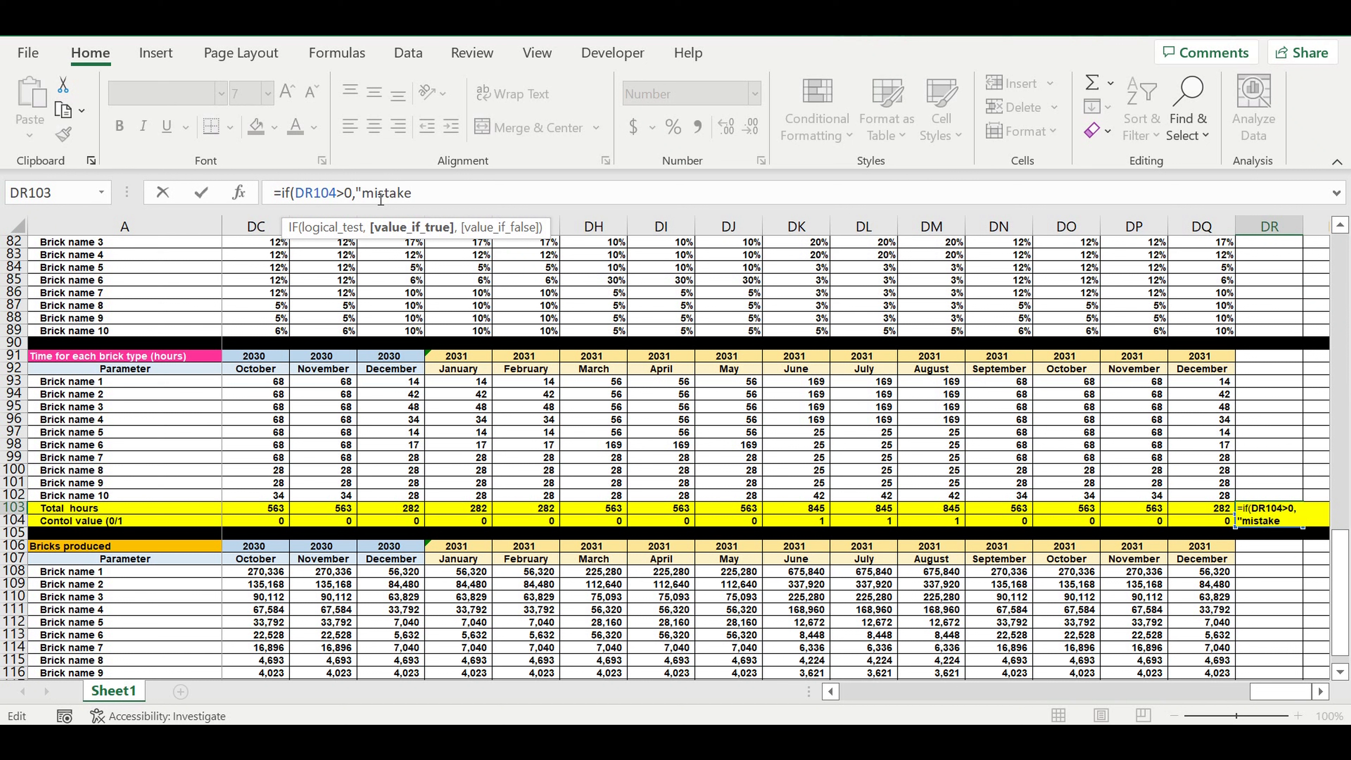
{"action": "type", "text": "\","}
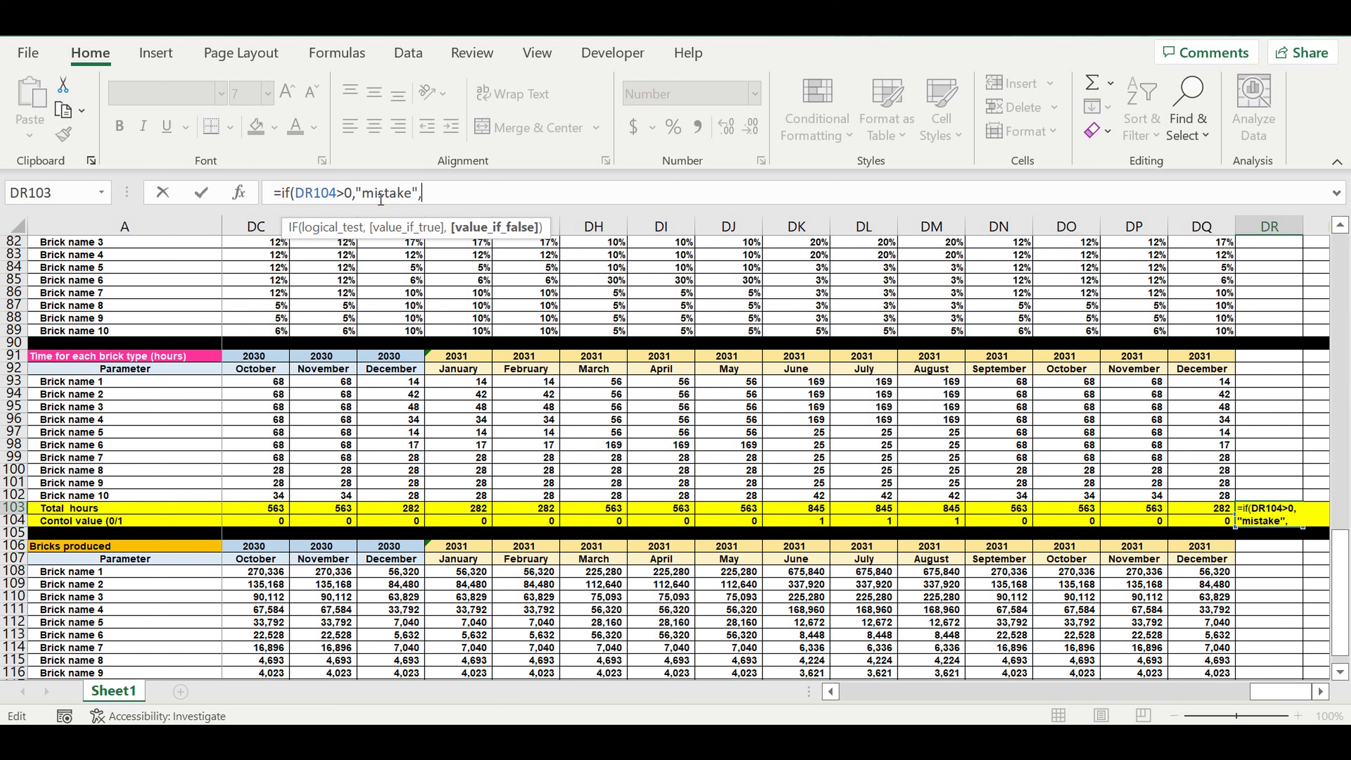
{"action": "type", "text": "\"ok"}
{"action": "type", "text": ")"}
{"action": "key", "text": "Return"}
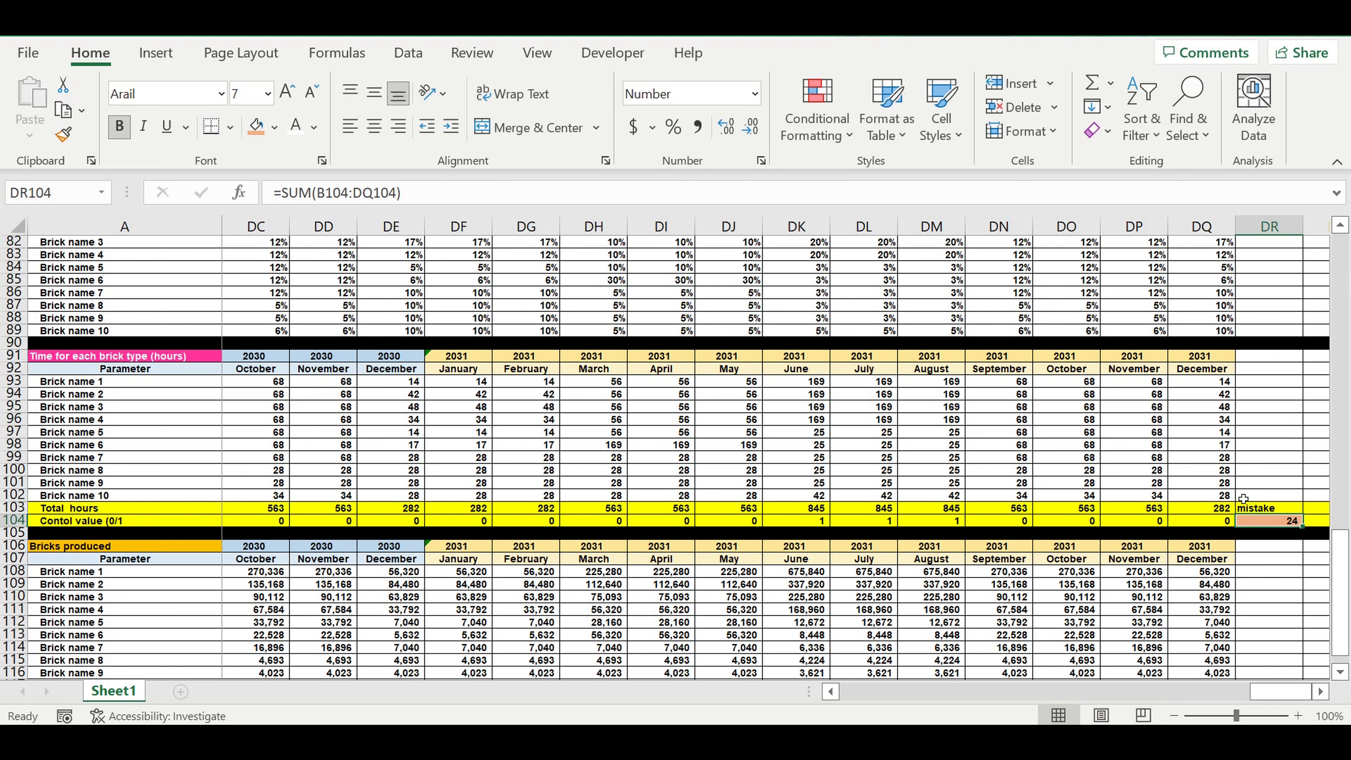
{"action": "left_click", "coordinate": [1287, 509]}
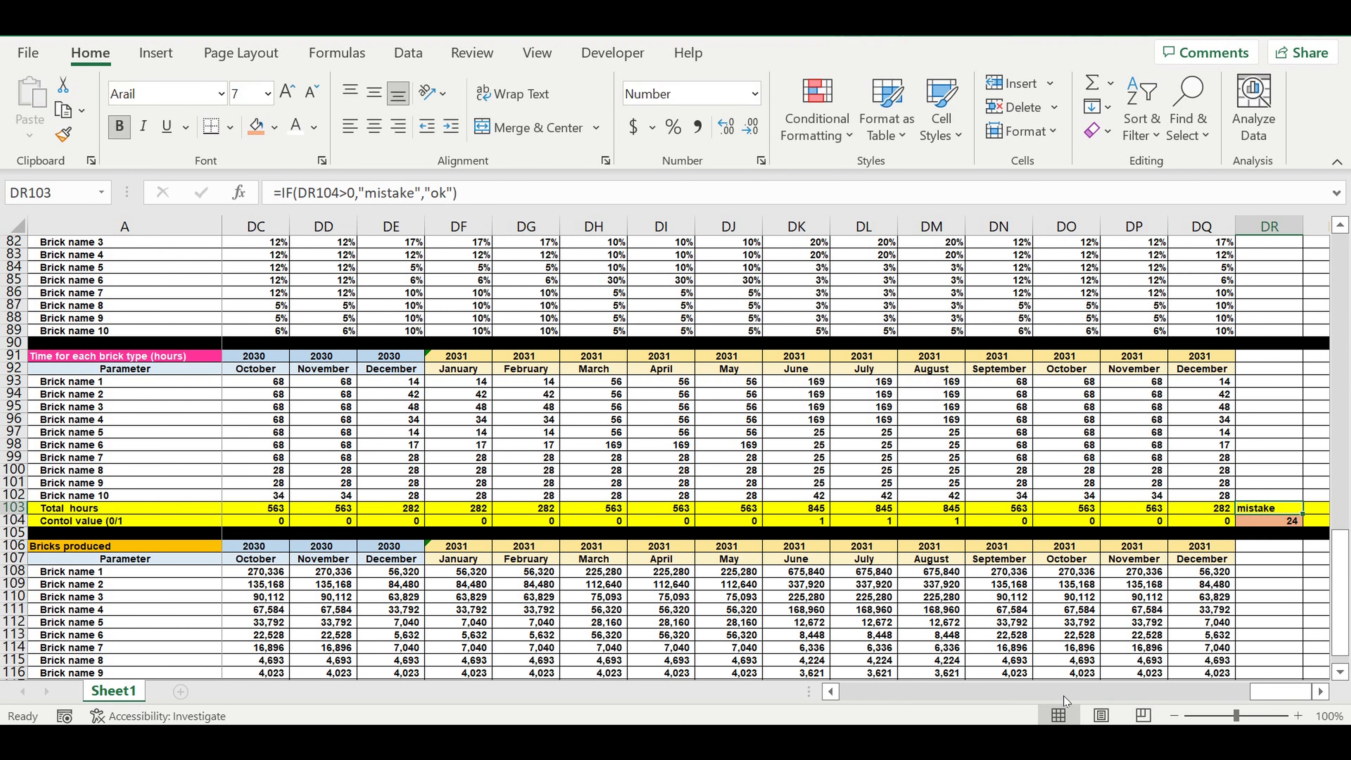
Step: Merge and center cells G23:G32 beside the AMOUNT COEFF column of the Bricks types table
{"action": "left_click_drag", "start_coordinate": [1278, 689], "coordinate": [862, 691]}
{"action": "scroll", "coordinate": [637, 508], "scroll_direction": "up", "scroll_amount": 5}
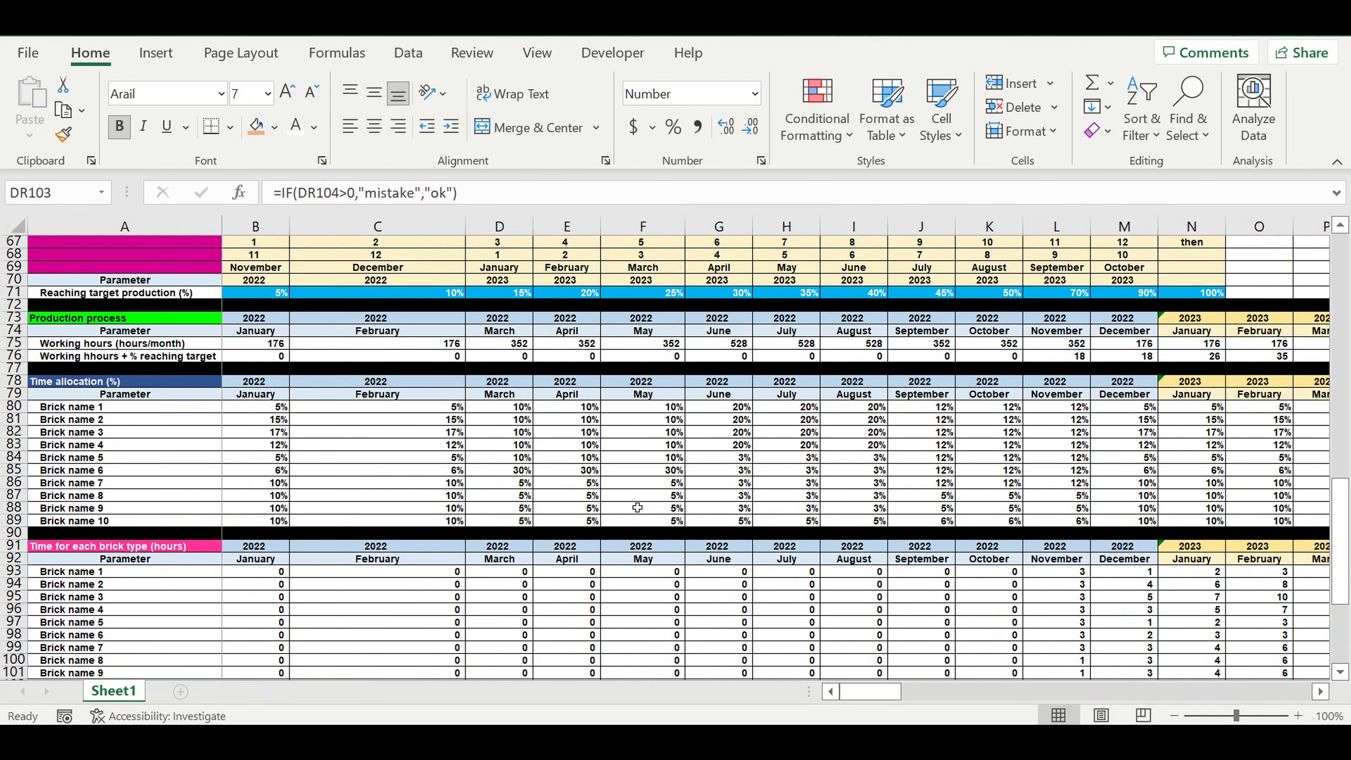
{"action": "scroll", "coordinate": [637, 508], "scroll_direction": "up", "scroll_amount": 10}
{"action": "scroll", "coordinate": [637, 502], "scroll_direction": "up", "scroll_amount": 6}
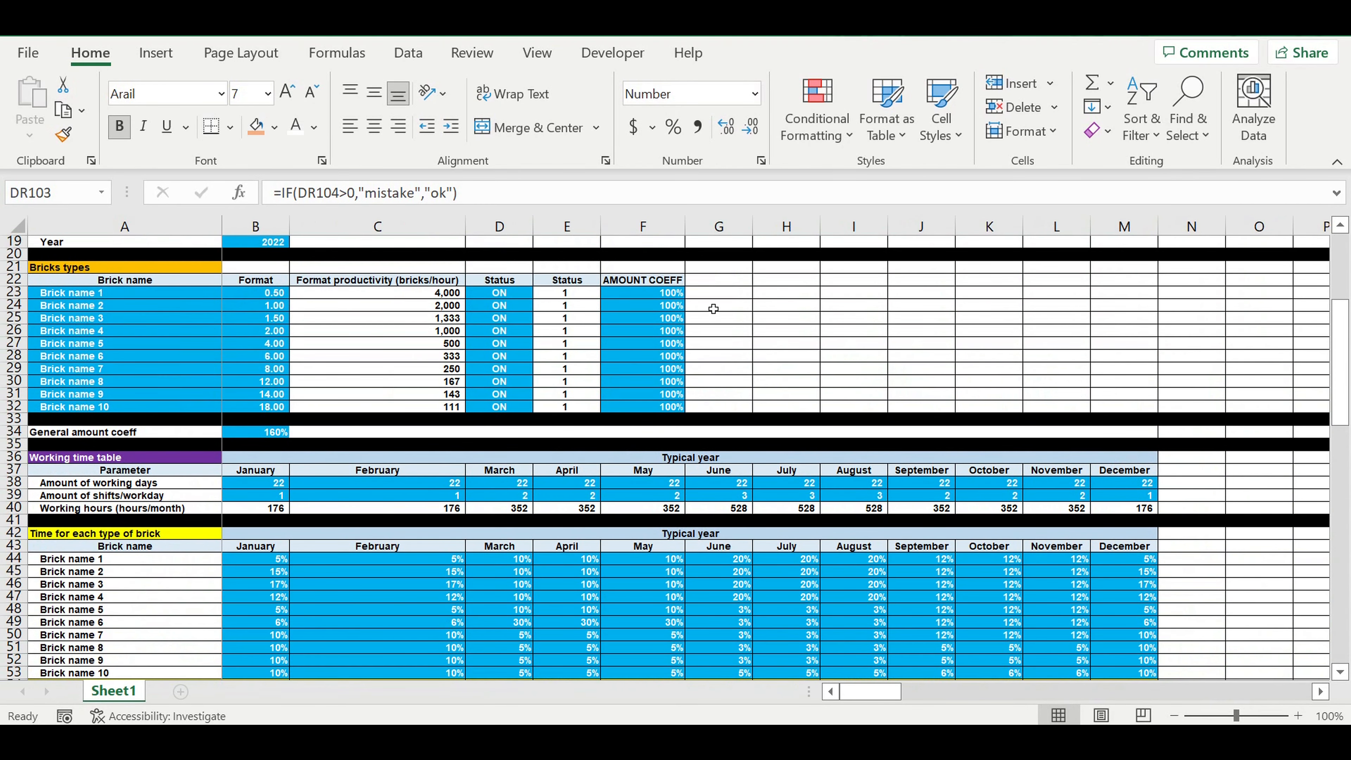
{"action": "left_click_drag", "start_coordinate": [715, 293], "coordinate": [717, 415]}
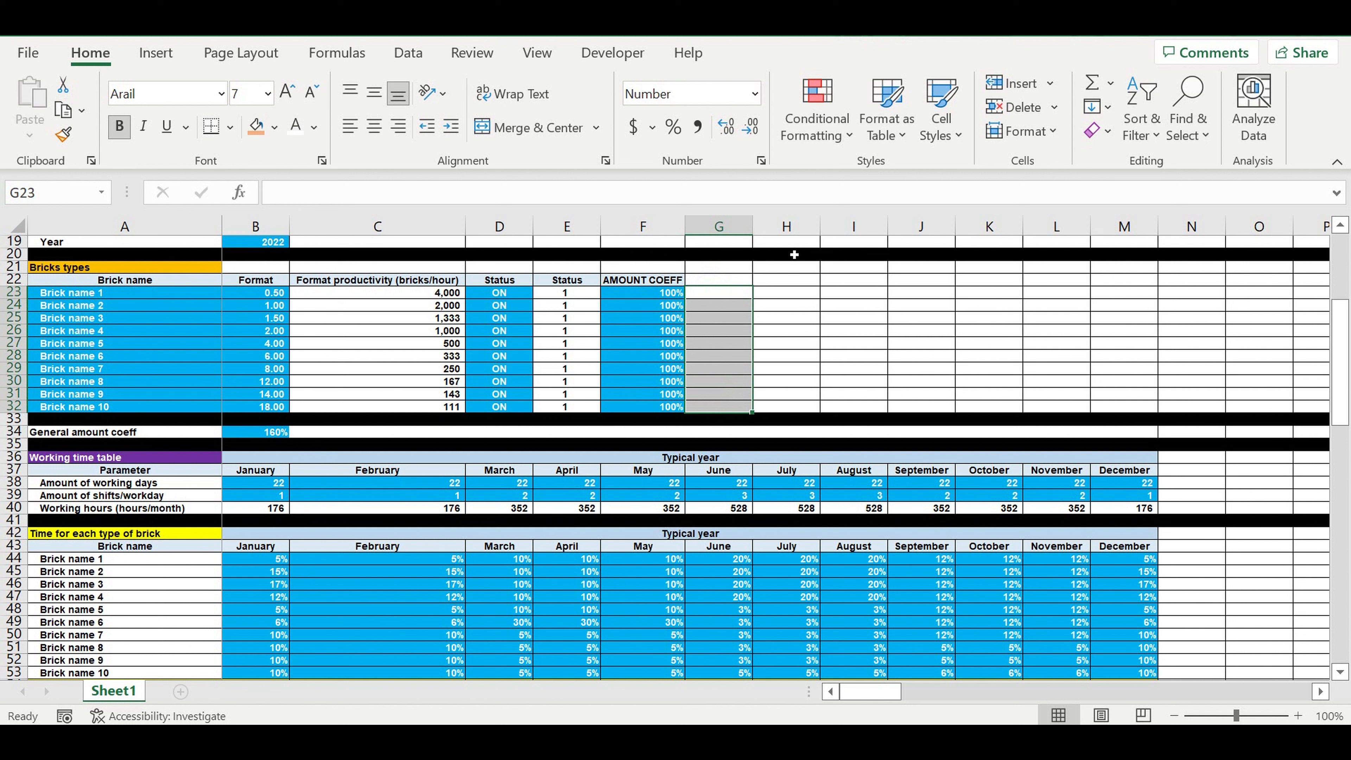
{"action": "left_click", "coordinate": [491, 126]}
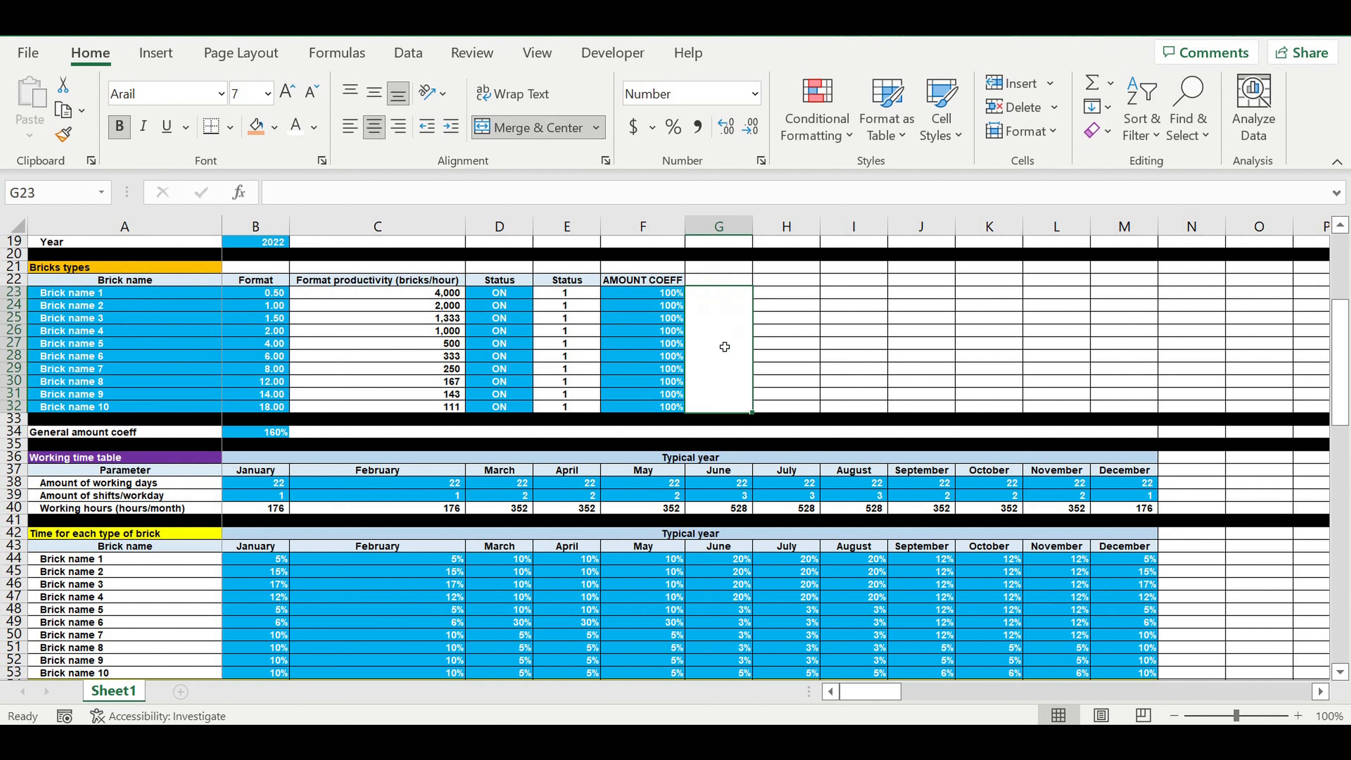
Step: Link the merged cell G23 to the mistake/ok check with the formula =DR103
{"action": "type", "text": "="}
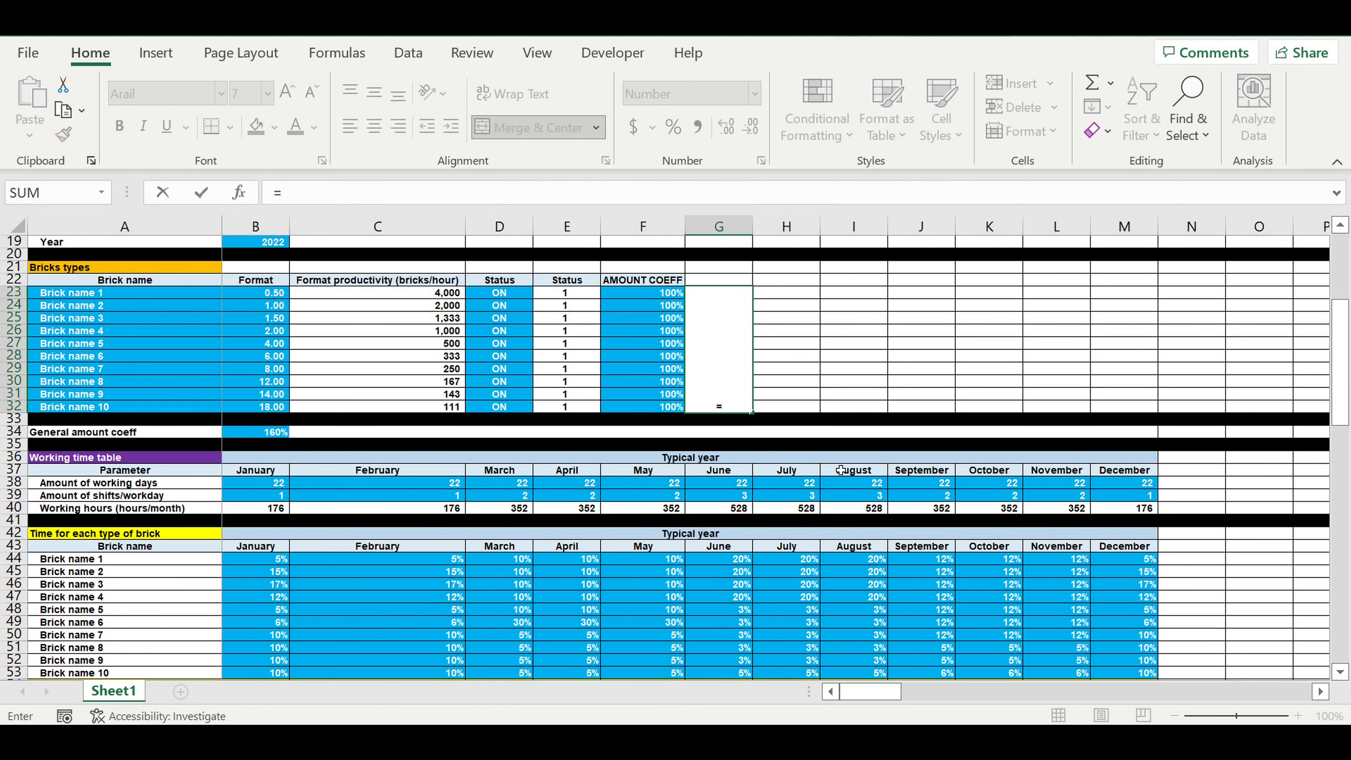
{"action": "scroll", "coordinate": [842, 471], "scroll_direction": "down", "scroll_amount": 7}
{"action": "scroll", "coordinate": [846, 525], "scroll_direction": "down", "scroll_amount": 7}
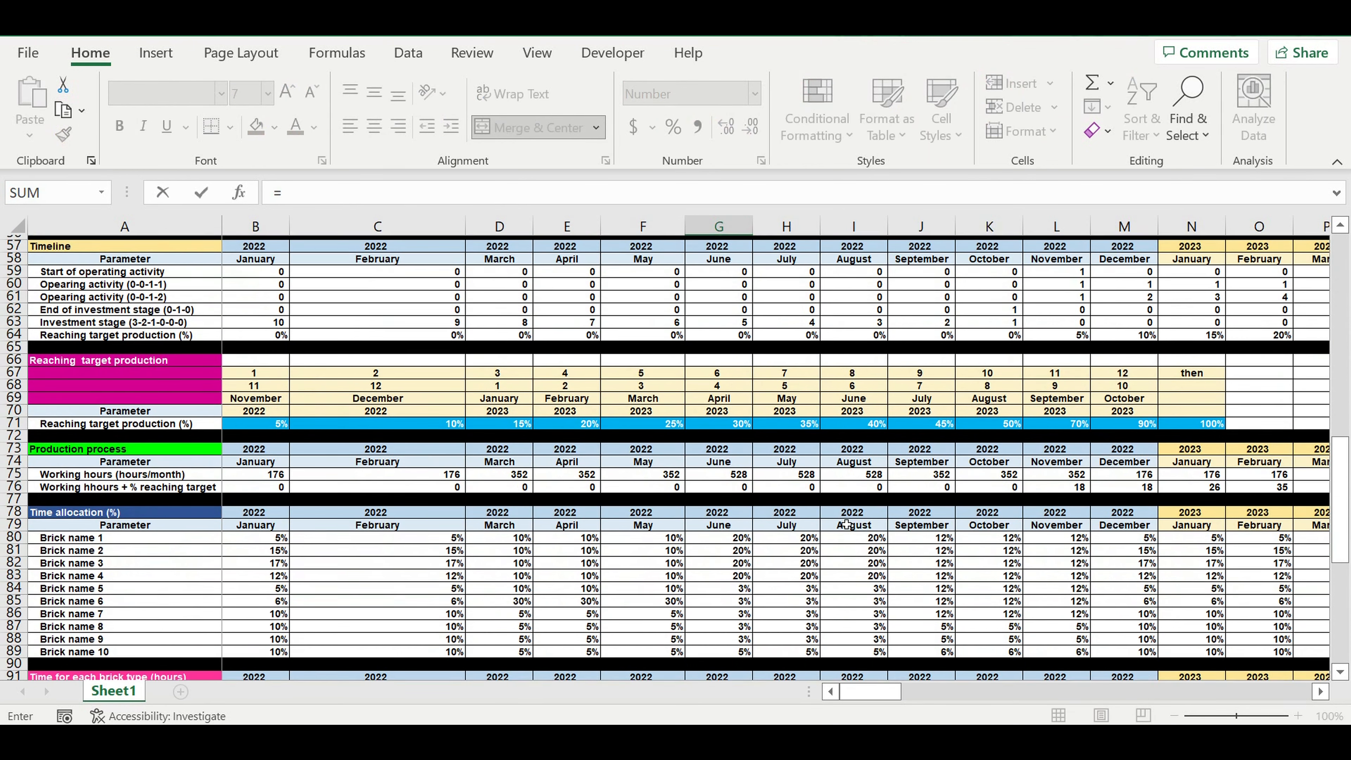
{"action": "scroll", "coordinate": [846, 525], "scroll_direction": "down", "scroll_amount": 2}
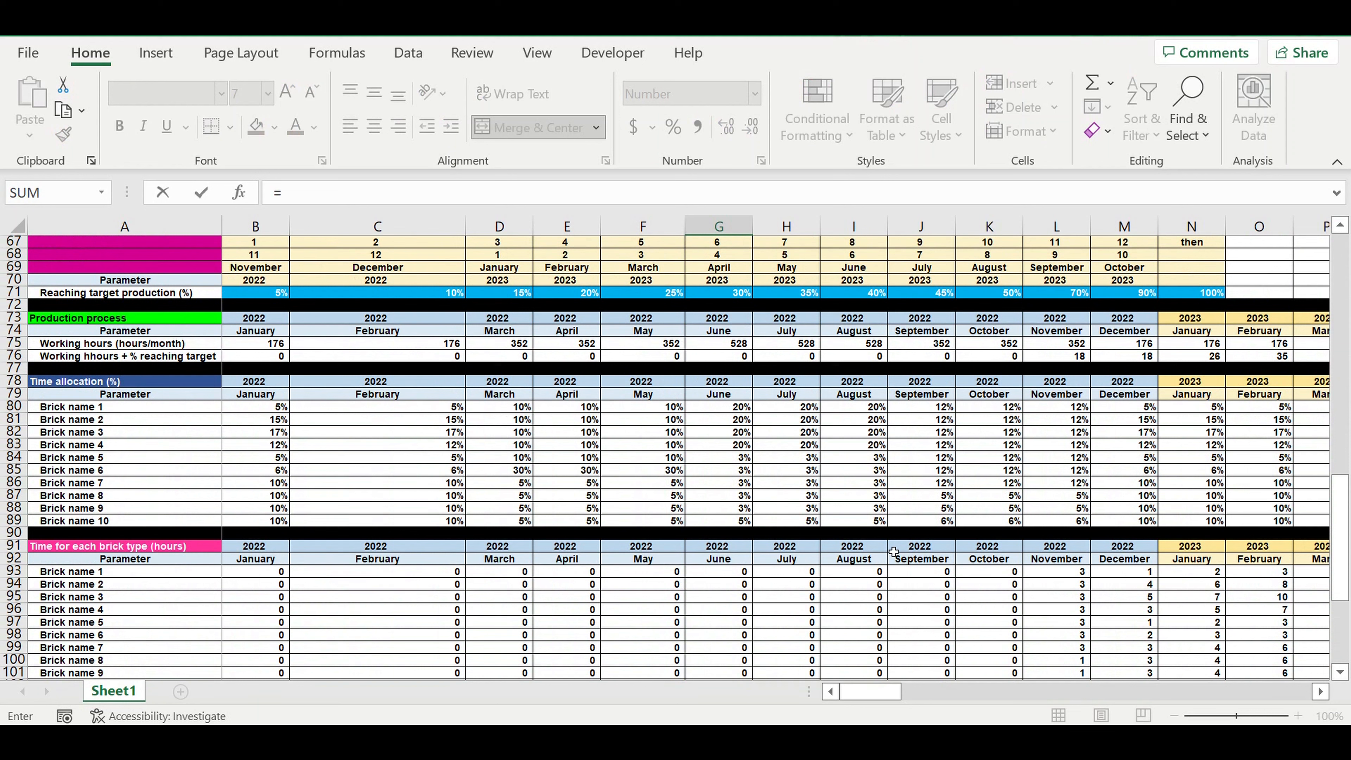
{"action": "left_click_drag", "start_coordinate": [872, 691], "coordinate": [1325, 691]}
{"action": "scroll", "coordinate": [1277, 551], "scroll_direction": "down", "scroll_amount": 4}
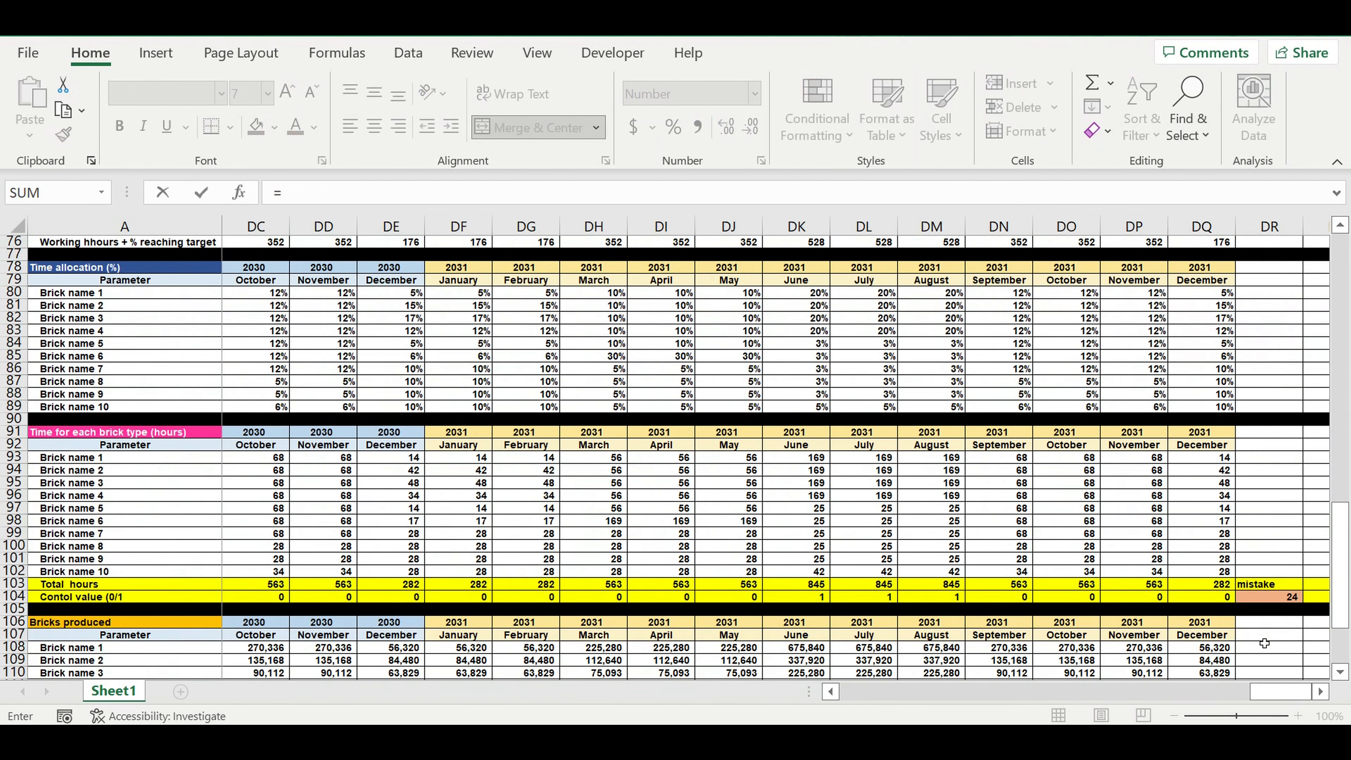
{"action": "left_click", "coordinate": [1277, 549]}
{"action": "key", "text": "Return"}
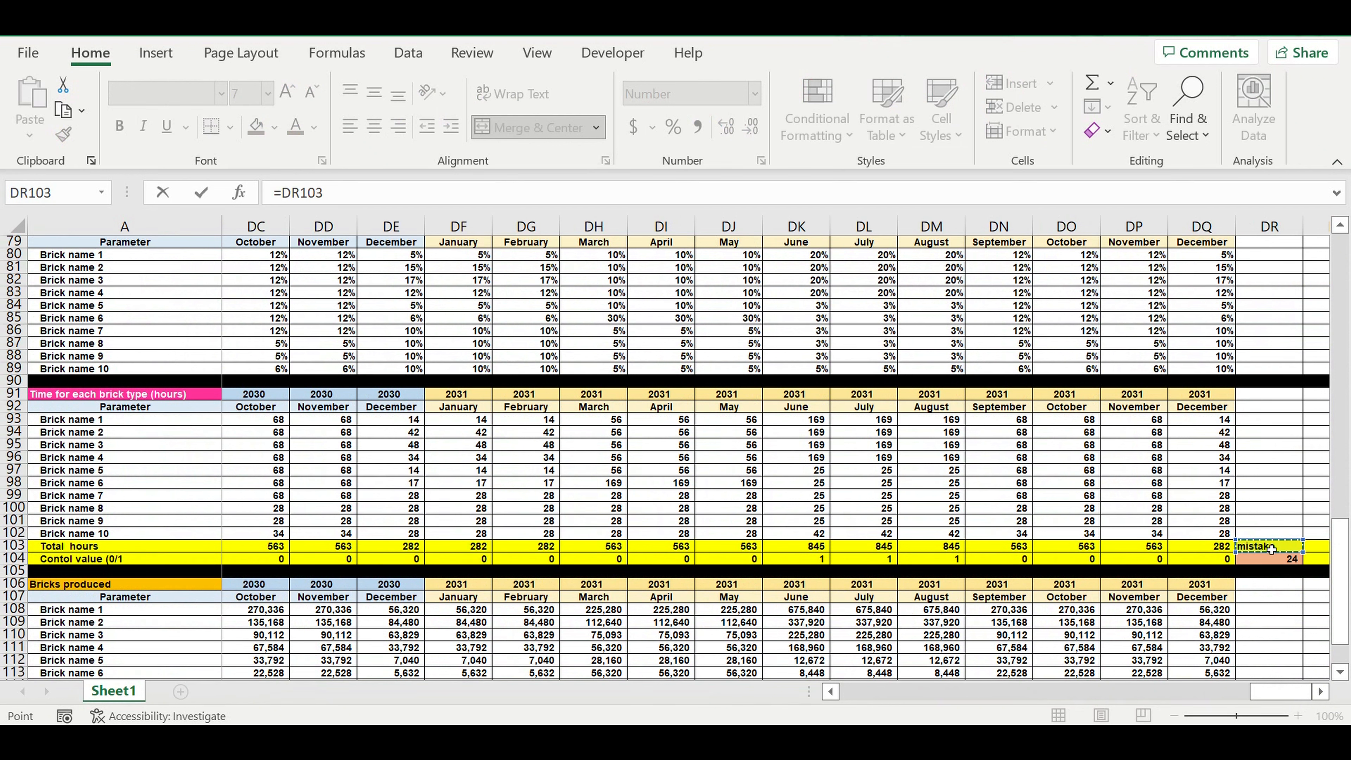
Step: Set the vertical text alignment of the merged cell G23 to Center
{"action": "scroll", "coordinate": [613, 455], "scroll_direction": "up", "scroll_amount": 4}
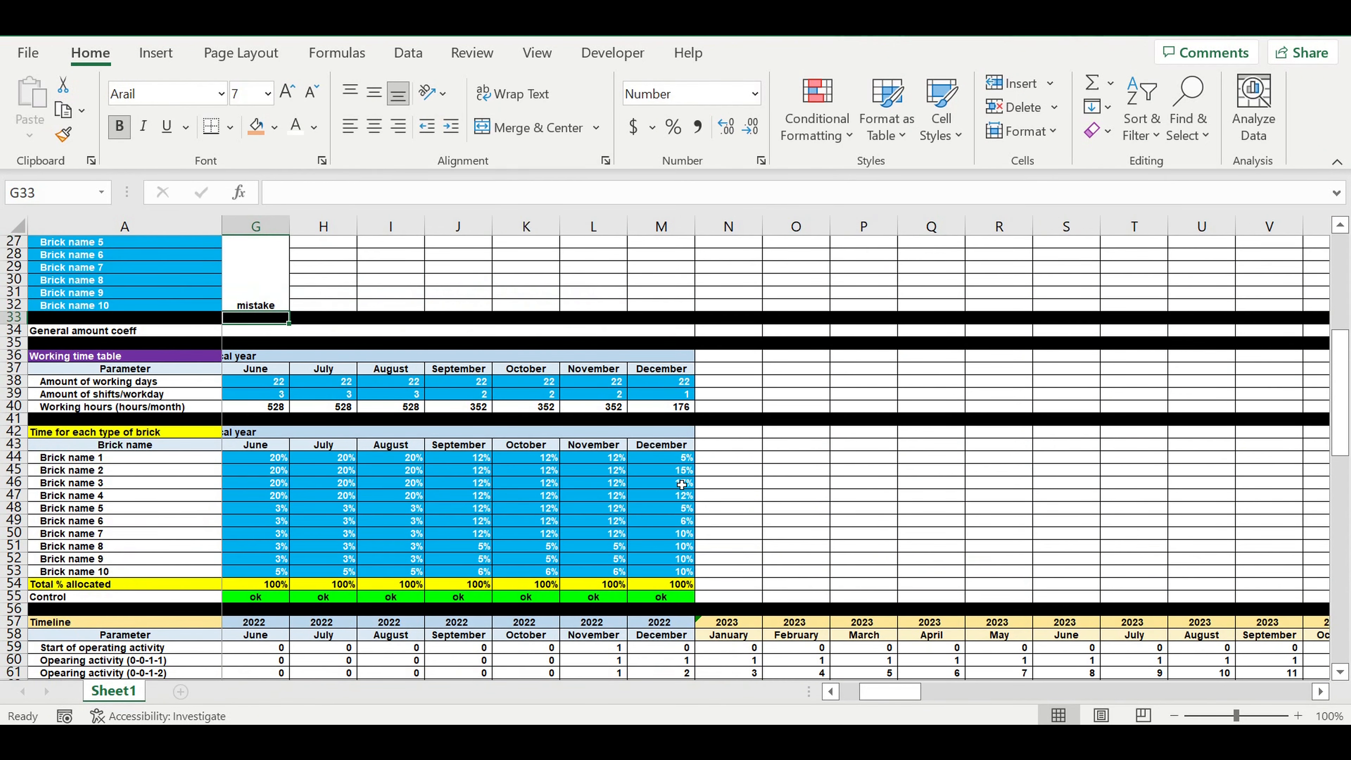
{"action": "scroll", "coordinate": [613, 455], "scroll_direction": "up", "scroll_amount": 1}
{"action": "left_click", "coordinate": [250, 353]}
{"action": "right_click", "coordinate": [250, 353]}
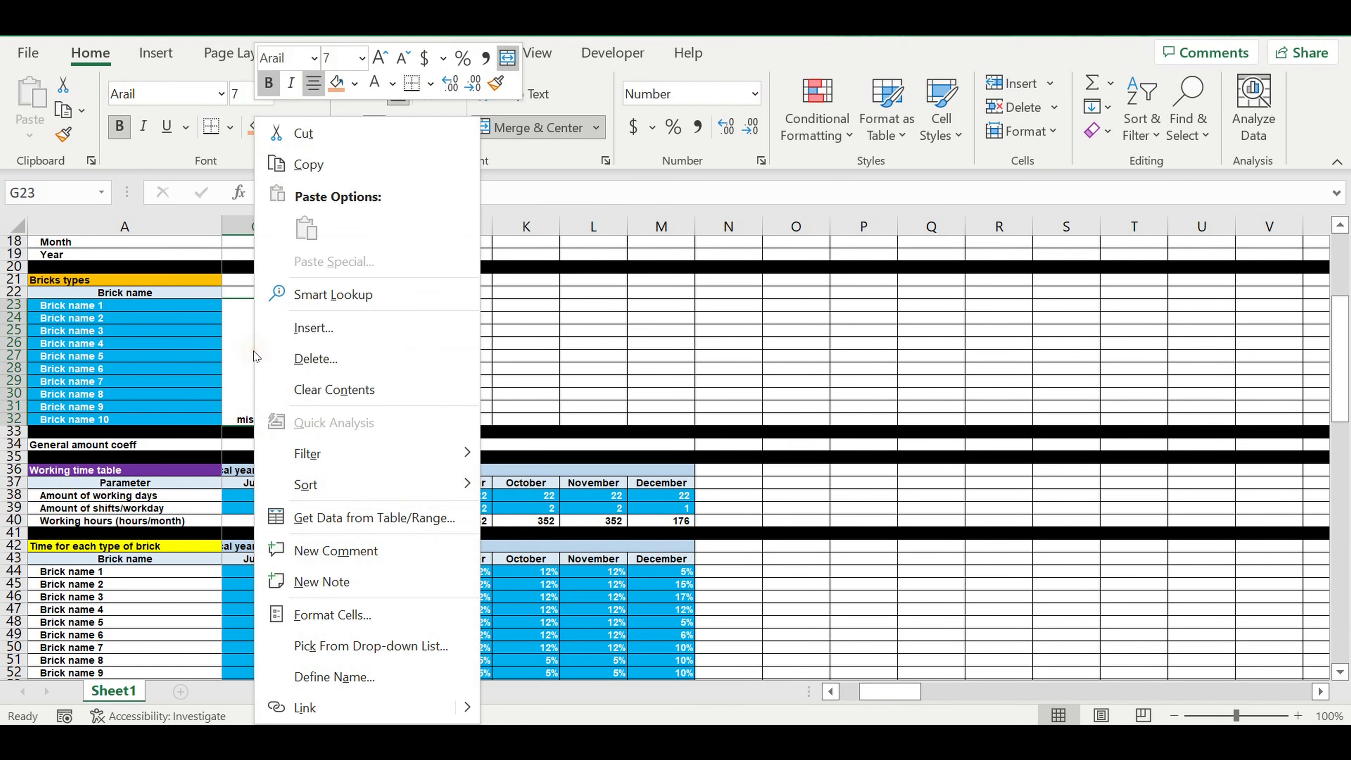
{"action": "left_click", "coordinate": [347, 613]}
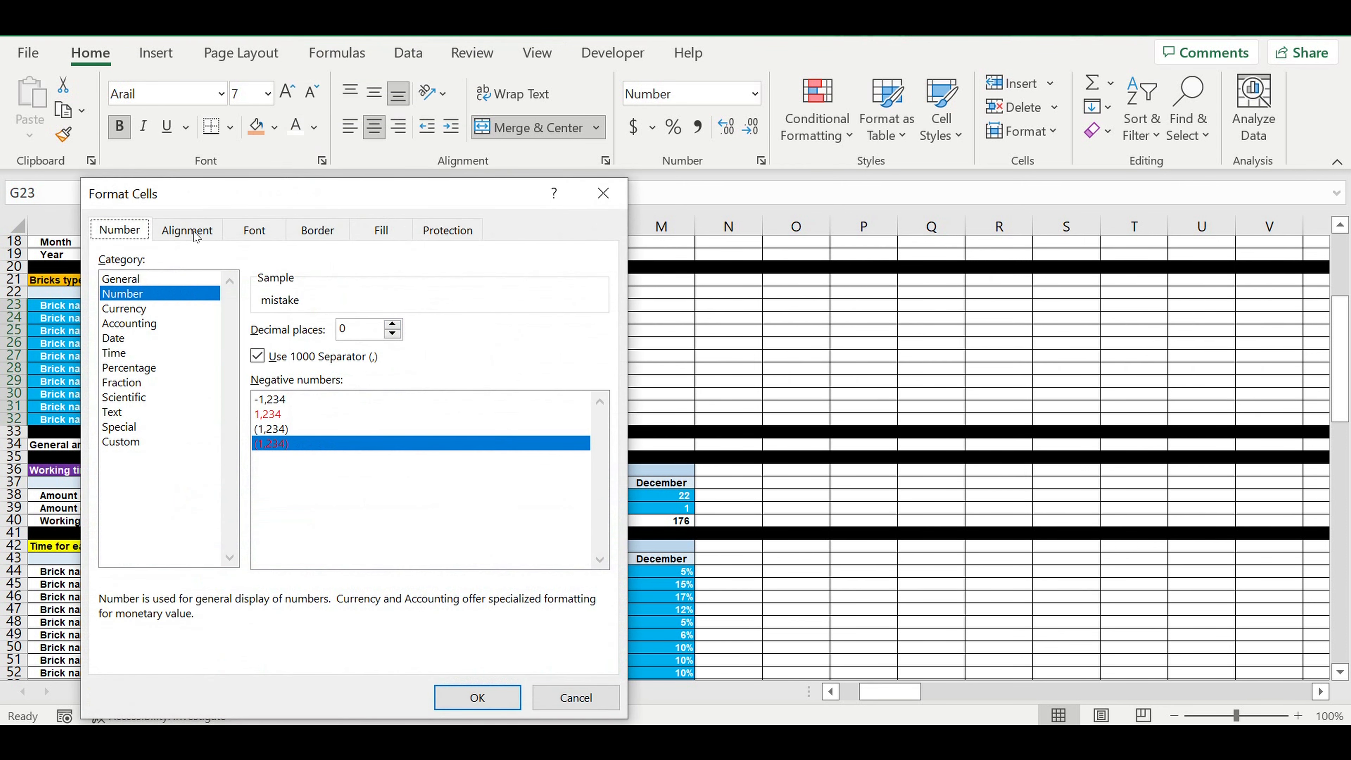
{"action": "left_click", "coordinate": [195, 234]}
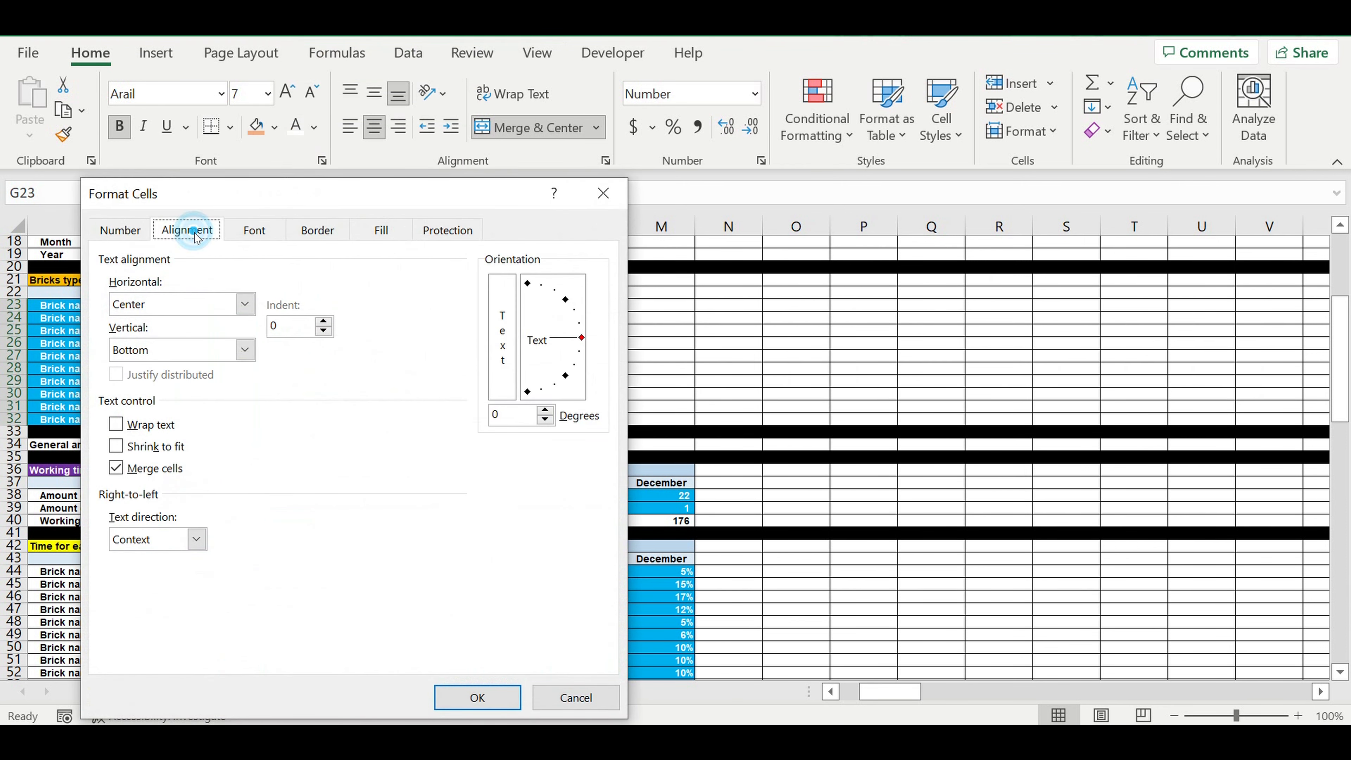
{"action": "left_click", "coordinate": [244, 350]}
{"action": "left_click", "coordinate": [178, 384]}
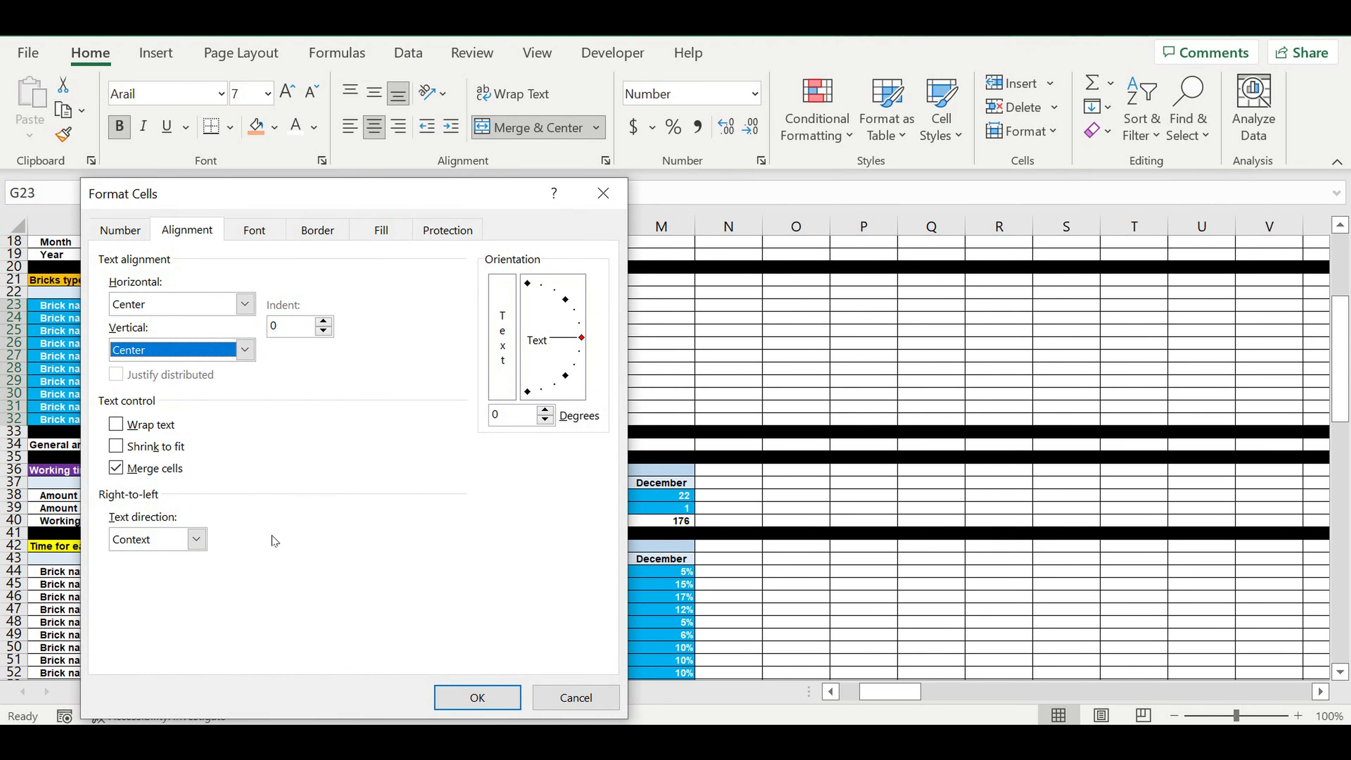
{"action": "left_click", "coordinate": [477, 698]}
{"action": "left_click", "coordinate": [350, 356]}
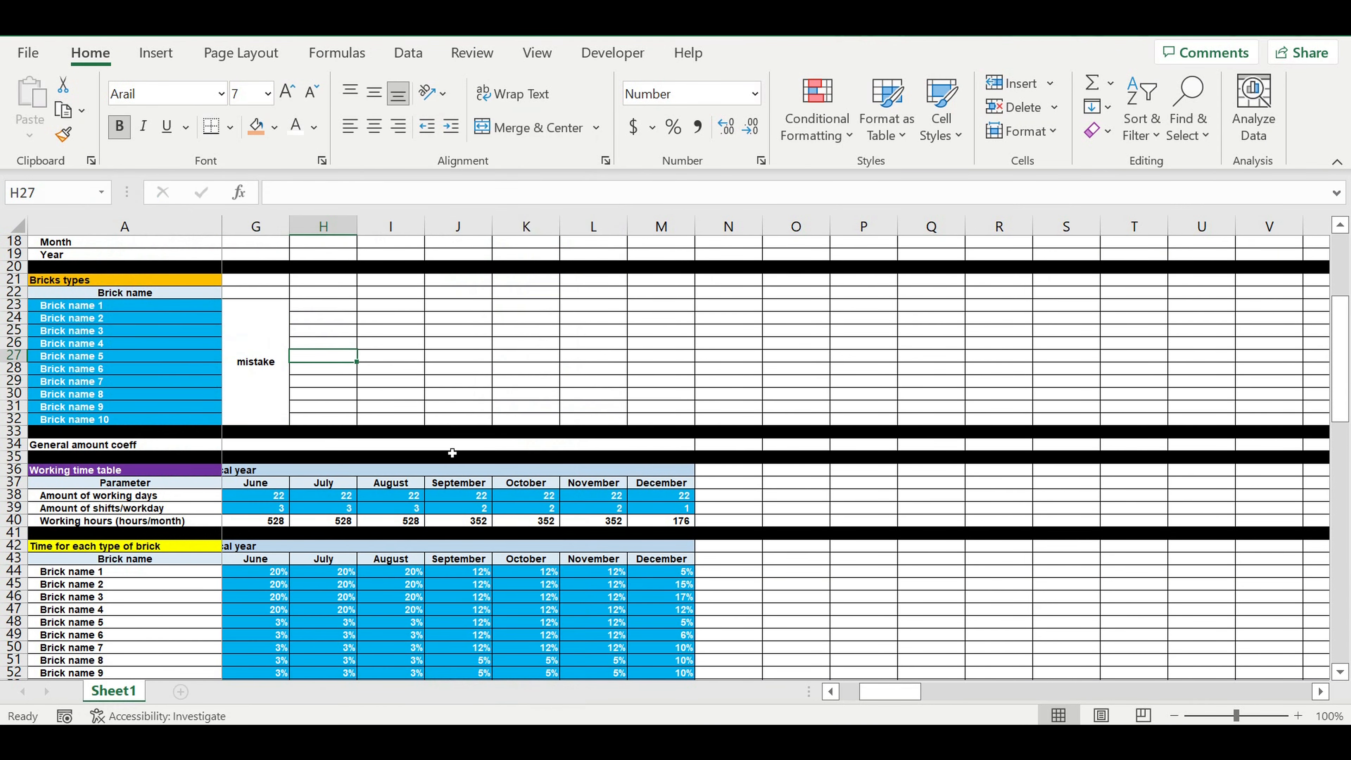
Step: Show the check result beside the General amount coeff by entering =G23 in cell C34
{"action": "left_click_drag", "start_coordinate": [897, 698], "coordinate": [875, 698]}
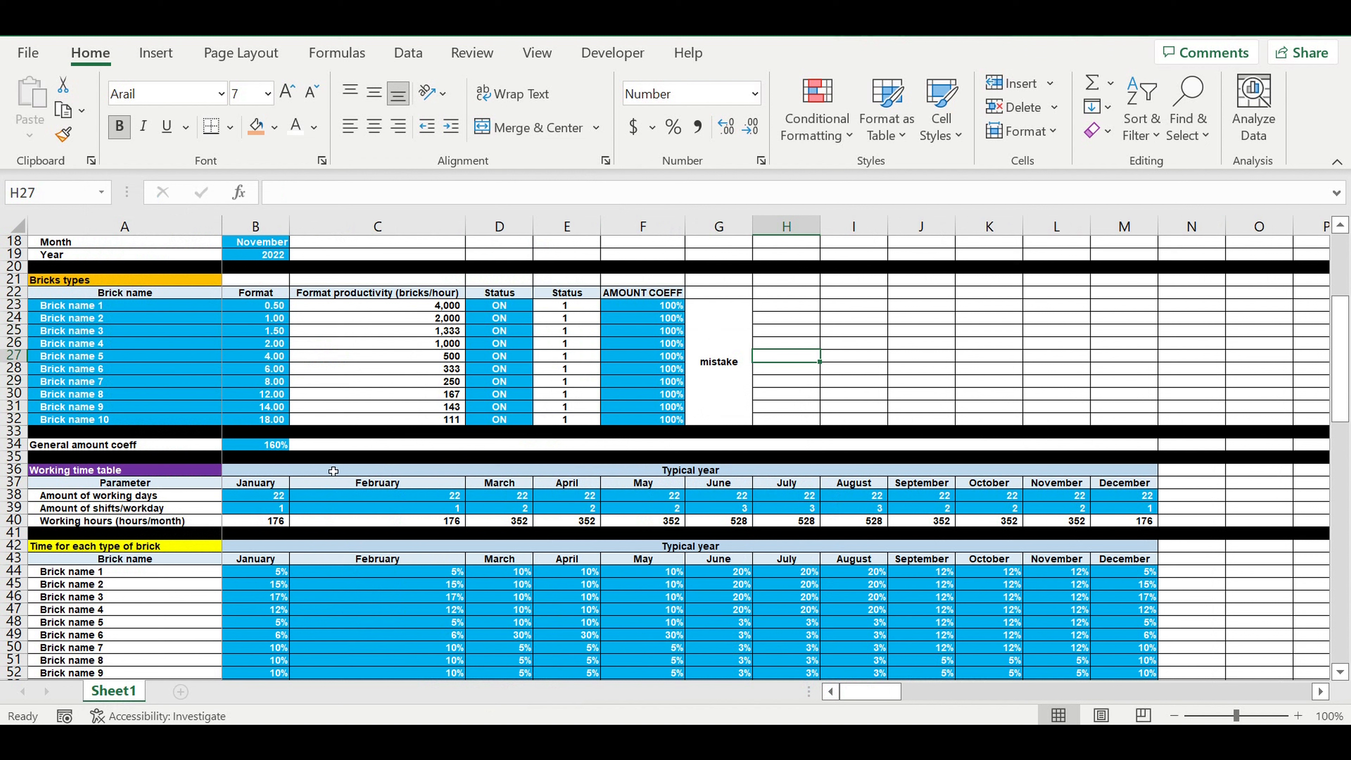
{"action": "left_click", "coordinate": [343, 448]}
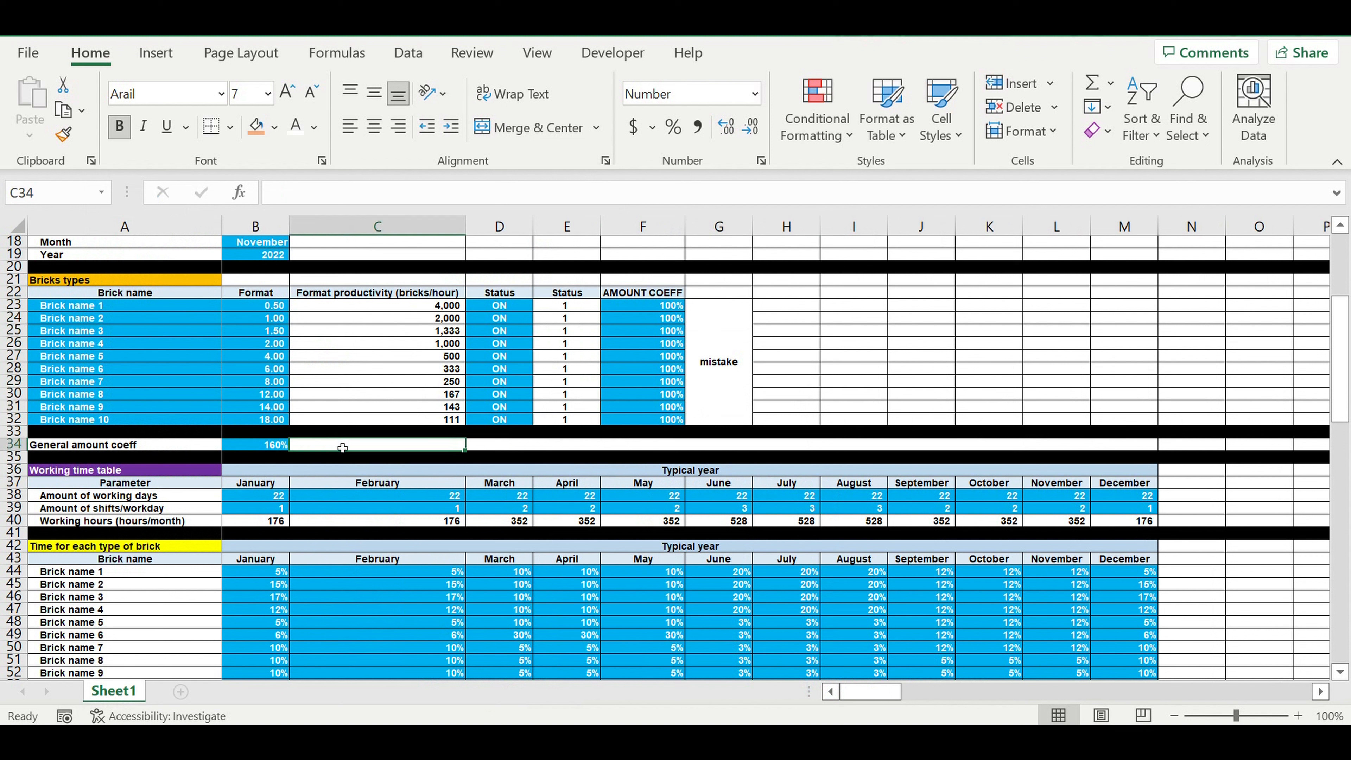
{"action": "type", "text": "="}
{"action": "left_click", "coordinate": [719, 346]}
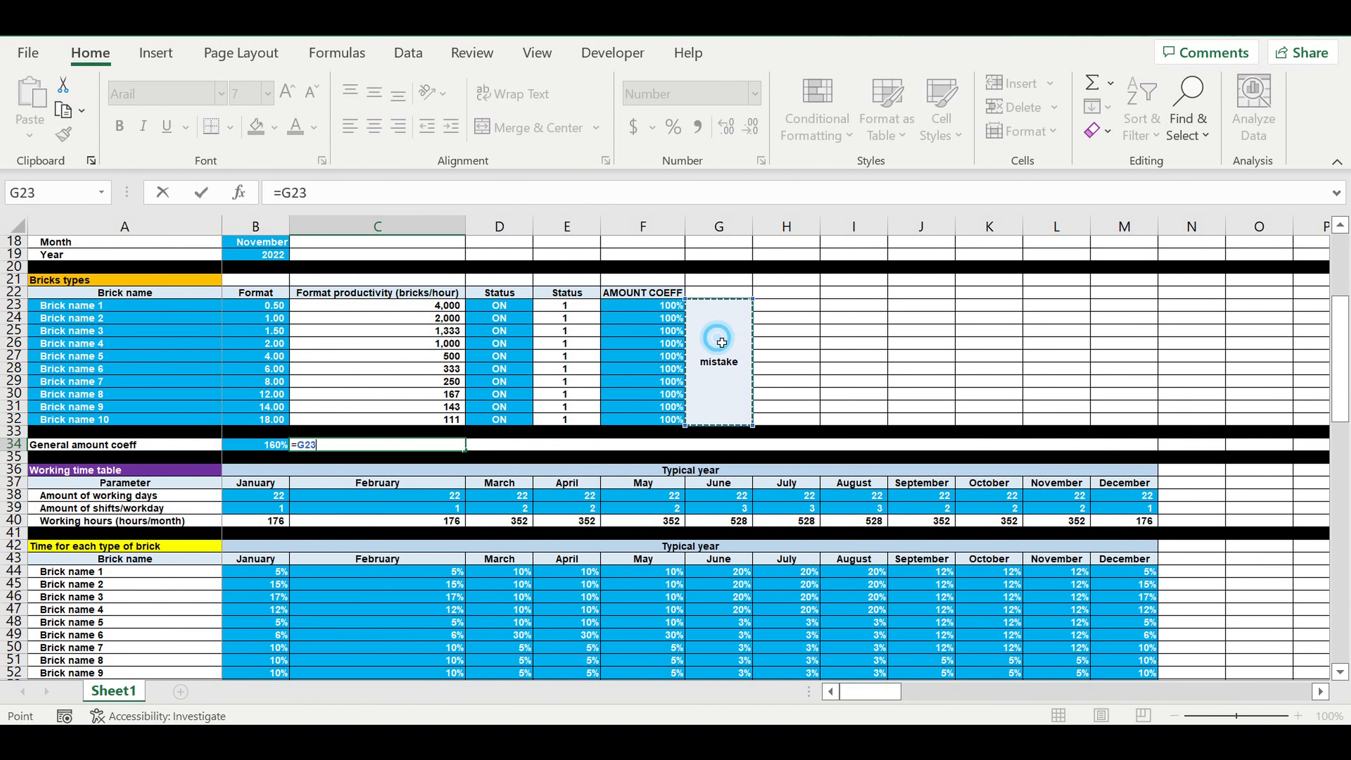
{"action": "key", "text": "Return"}
Step: Center the check result horizontally in cell C34 beside the General amount coeff
{"action": "left_click_drag", "start_coordinate": [639, 311], "coordinate": [646, 421]}
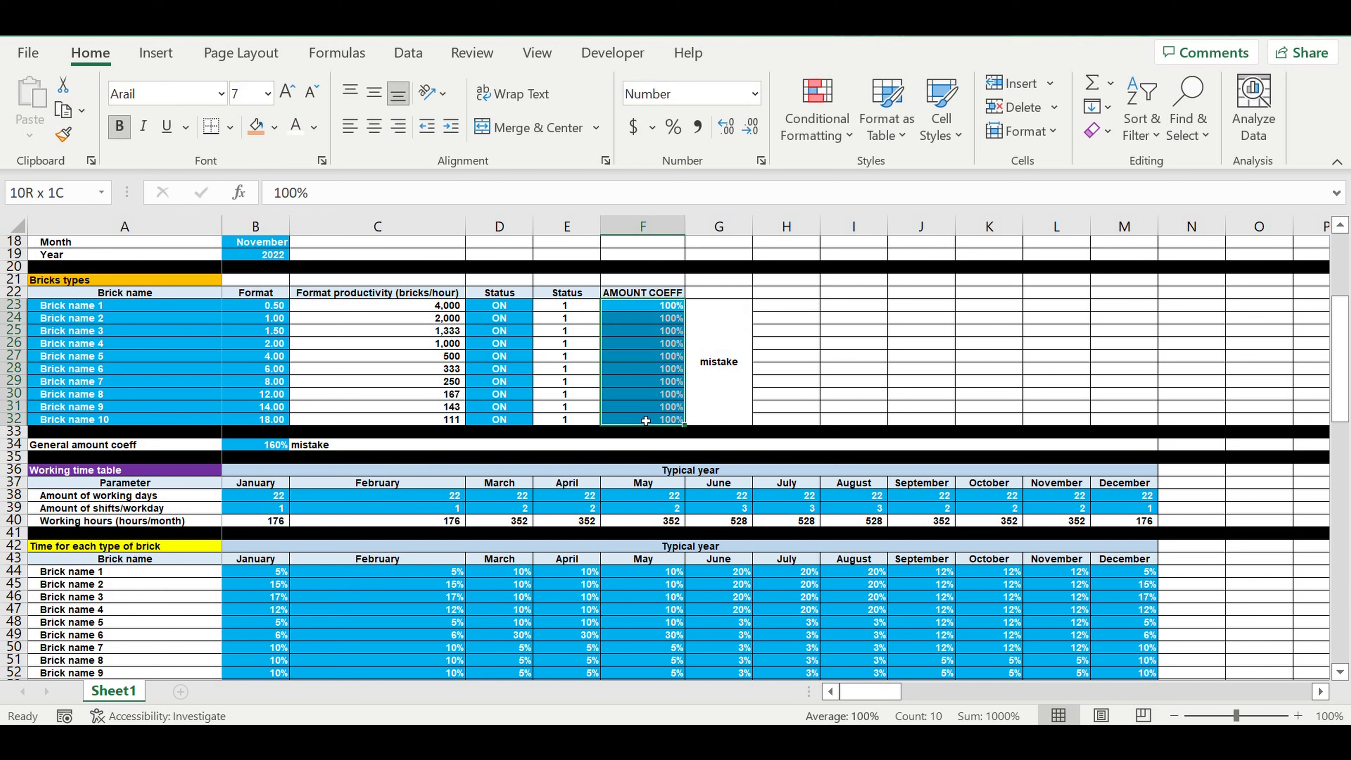
{"action": "left_click", "coordinate": [261, 446]}
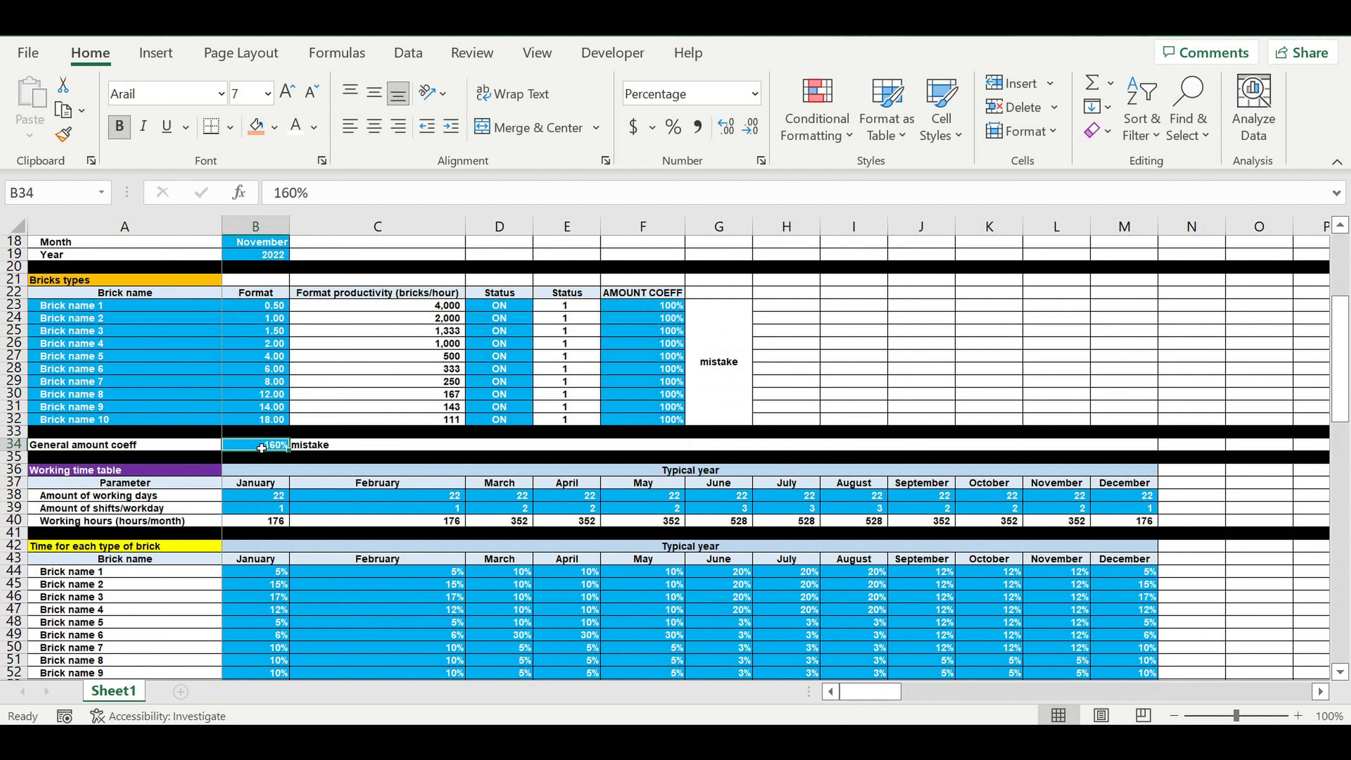
{"action": "left_click", "coordinate": [375, 448]}
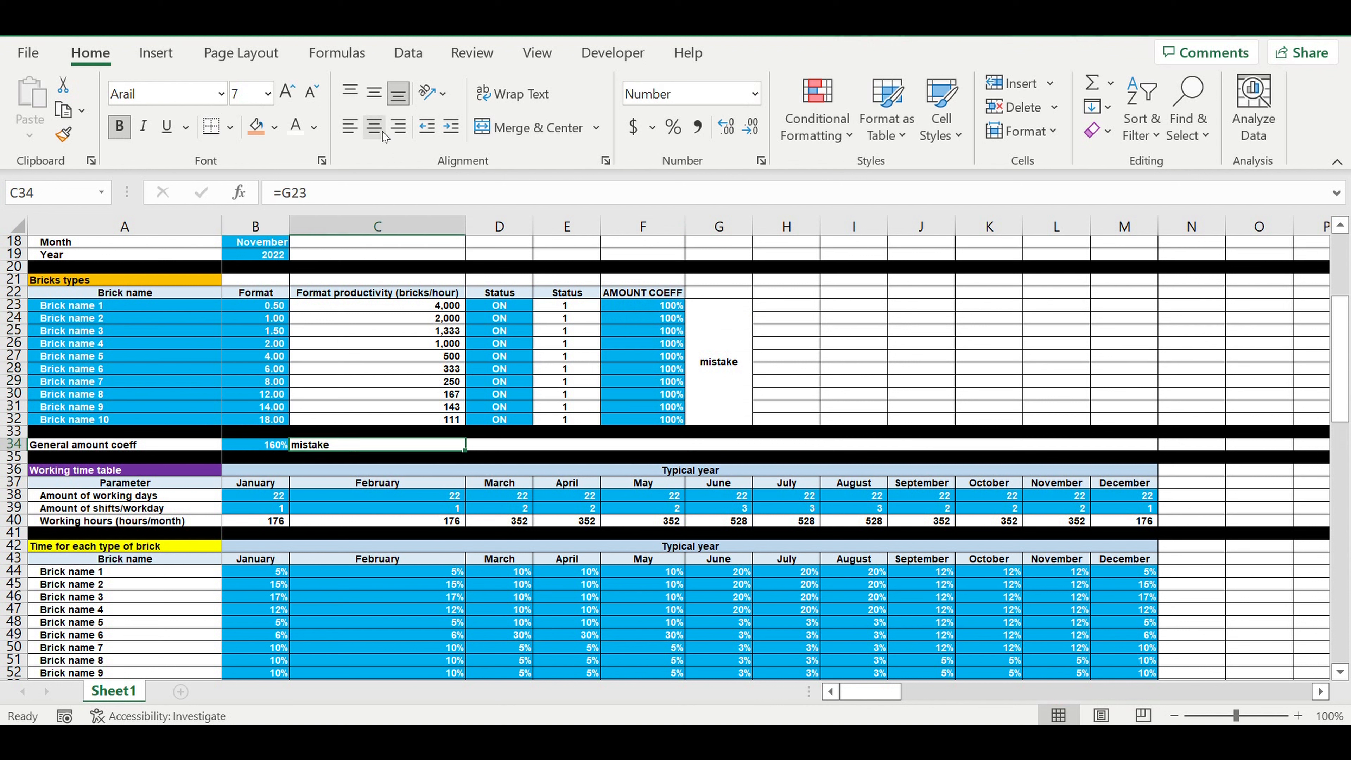
{"action": "left_click", "coordinate": [375, 126]}
Step: Give the merged check cell G23 a white font and a standard red fill
{"action": "left_click", "coordinate": [755, 359]}
{"action": "left_click", "coordinate": [718, 362]}
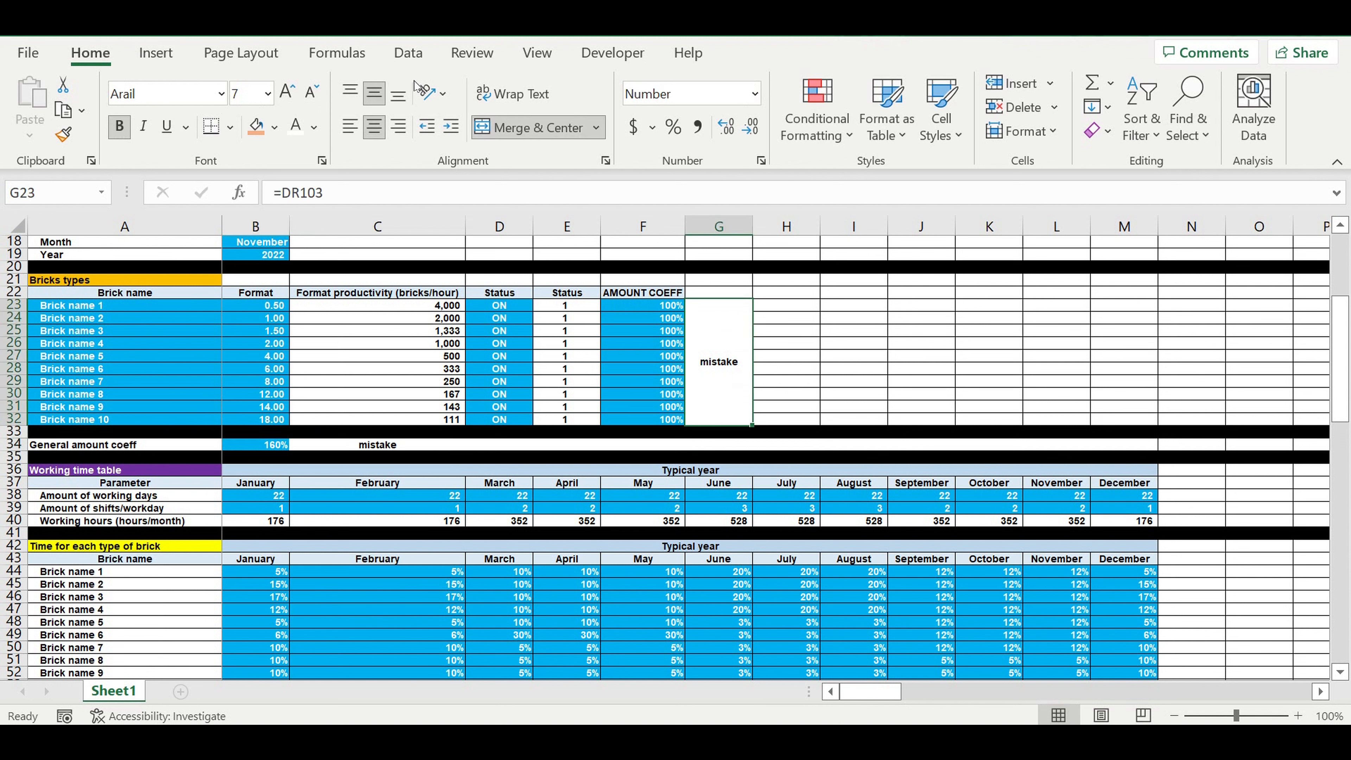
{"action": "left_click", "coordinate": [292, 128]}
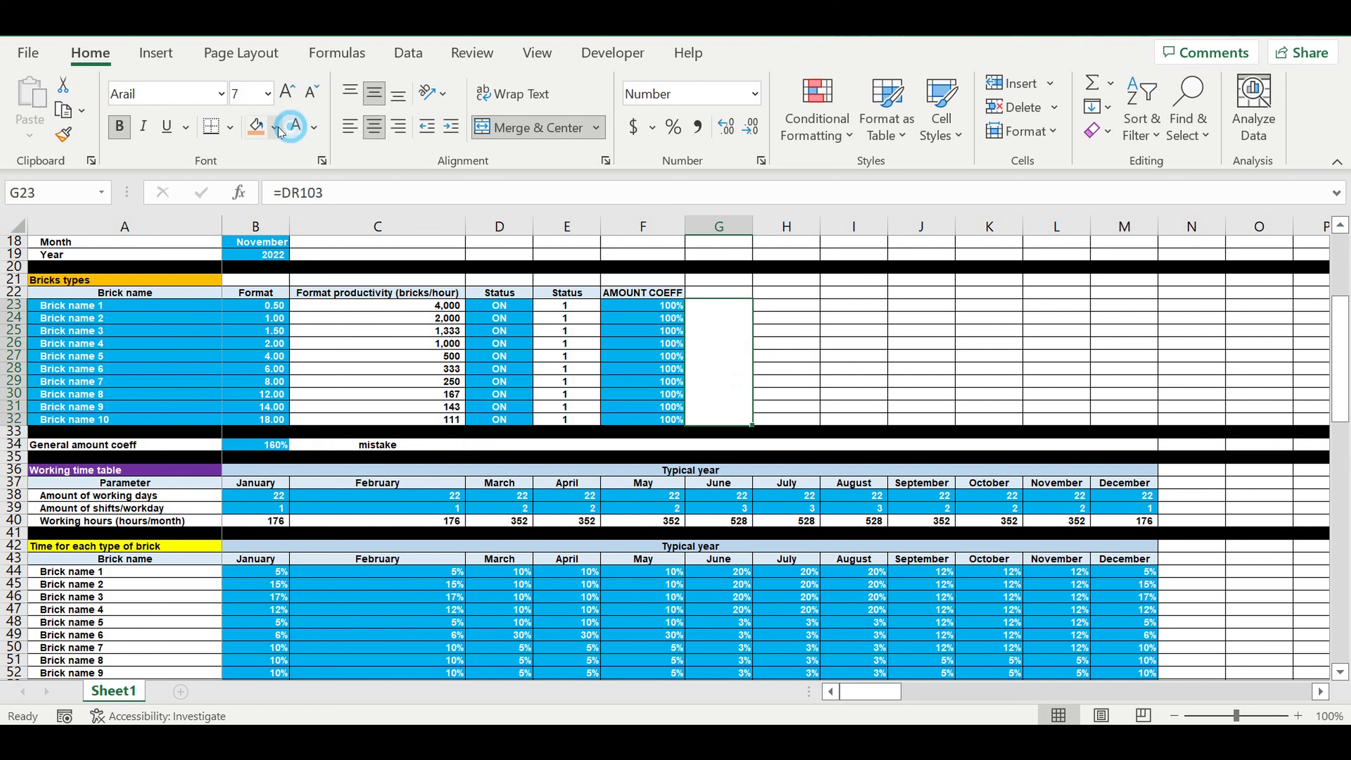
{"action": "left_click", "coordinate": [275, 126]}
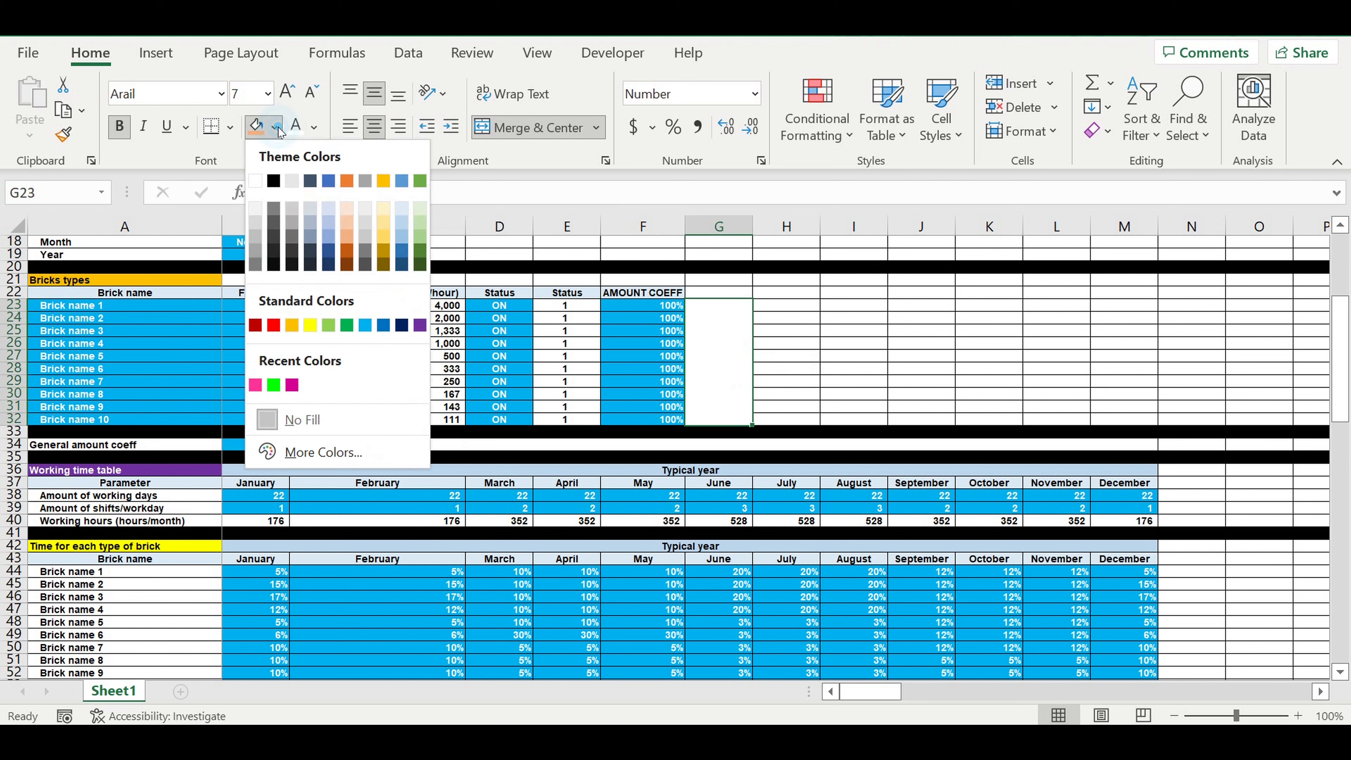
{"action": "left_click", "coordinate": [275, 327]}
{"action": "left_click", "coordinate": [849, 394]}
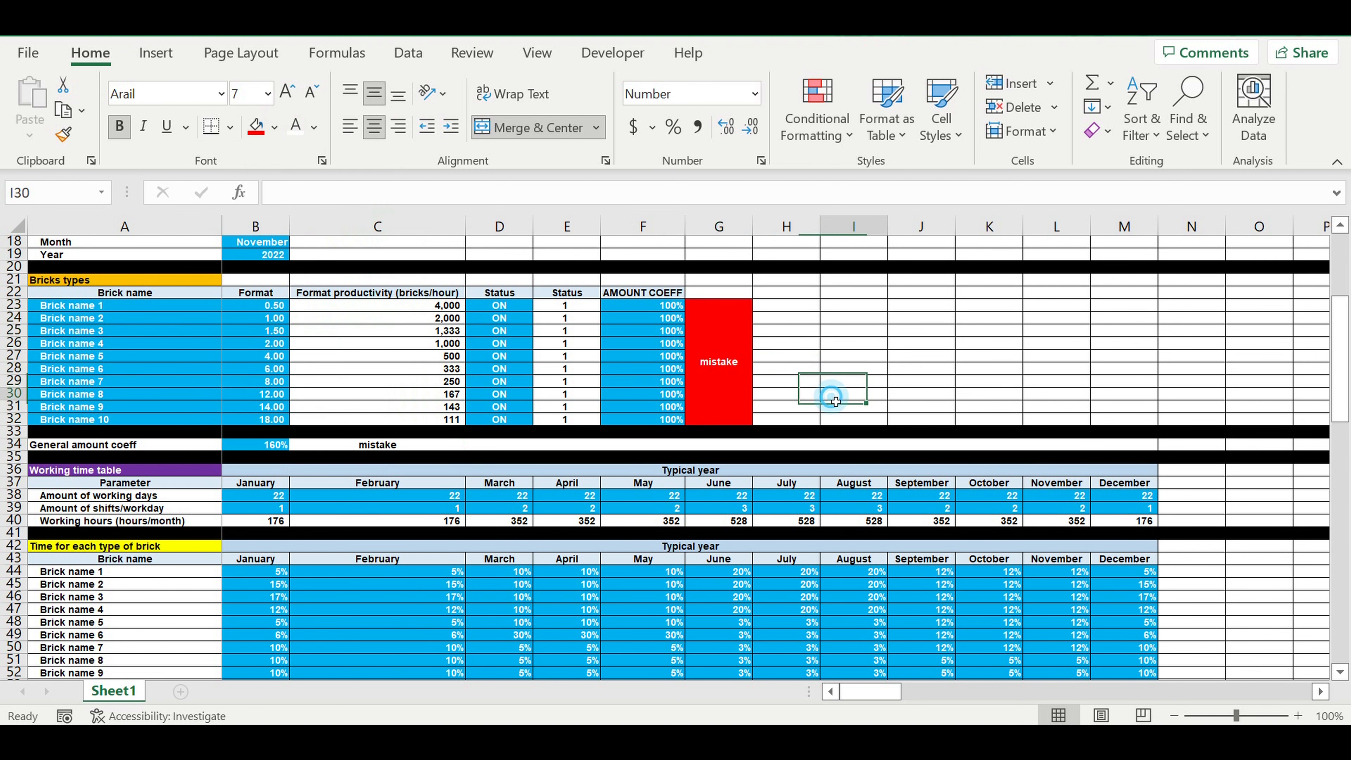
Step: Apply the same red fill and white font to cell C34 beside the General amount coeff
{"action": "left_click", "coordinate": [391, 450]}
{"action": "left_click", "coordinate": [256, 126]}
{"action": "left_click", "coordinate": [296, 127]}
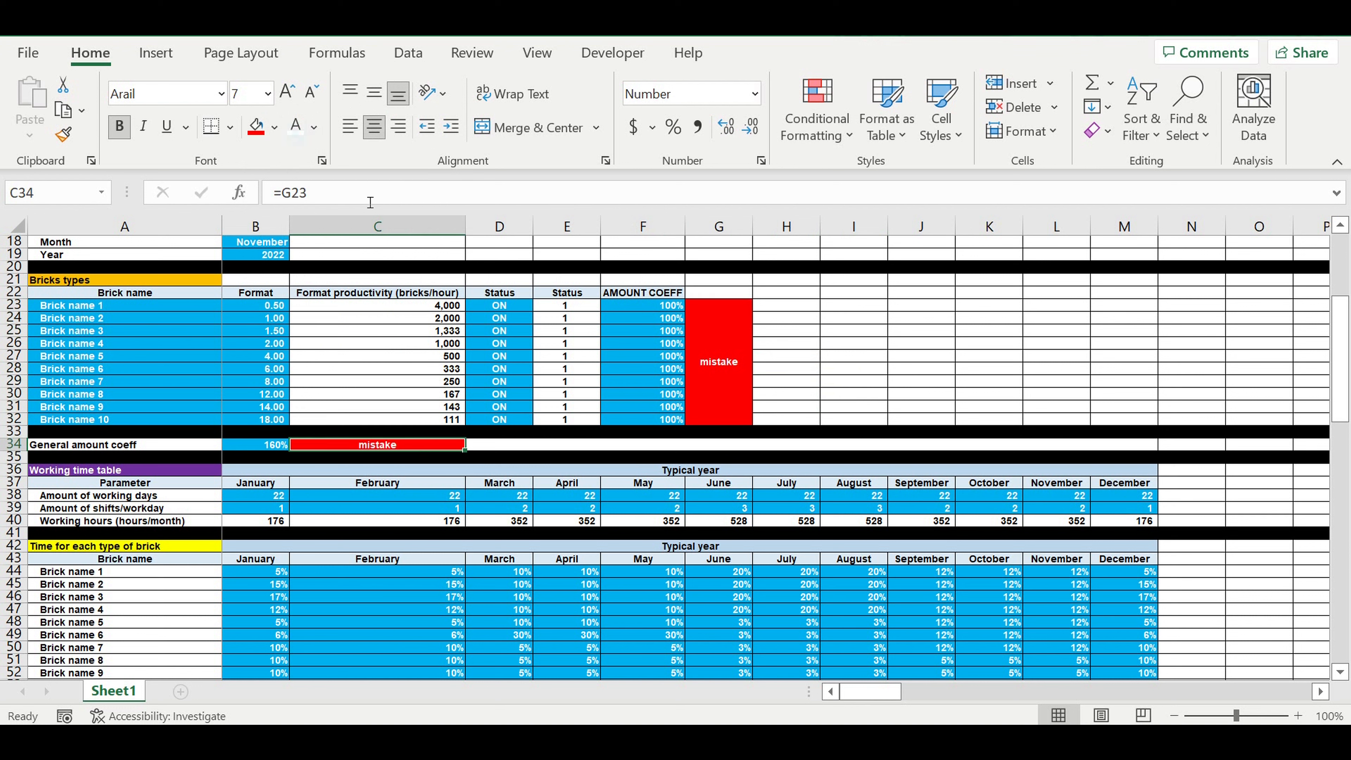
{"action": "left_click", "coordinate": [893, 387]}
Step: Create a conditional formatting rule for the merged cell G23 that uses a formula to determine which cells to format
{"action": "left_click", "coordinate": [724, 320]}
{"action": "left_click", "coordinate": [833, 137]}
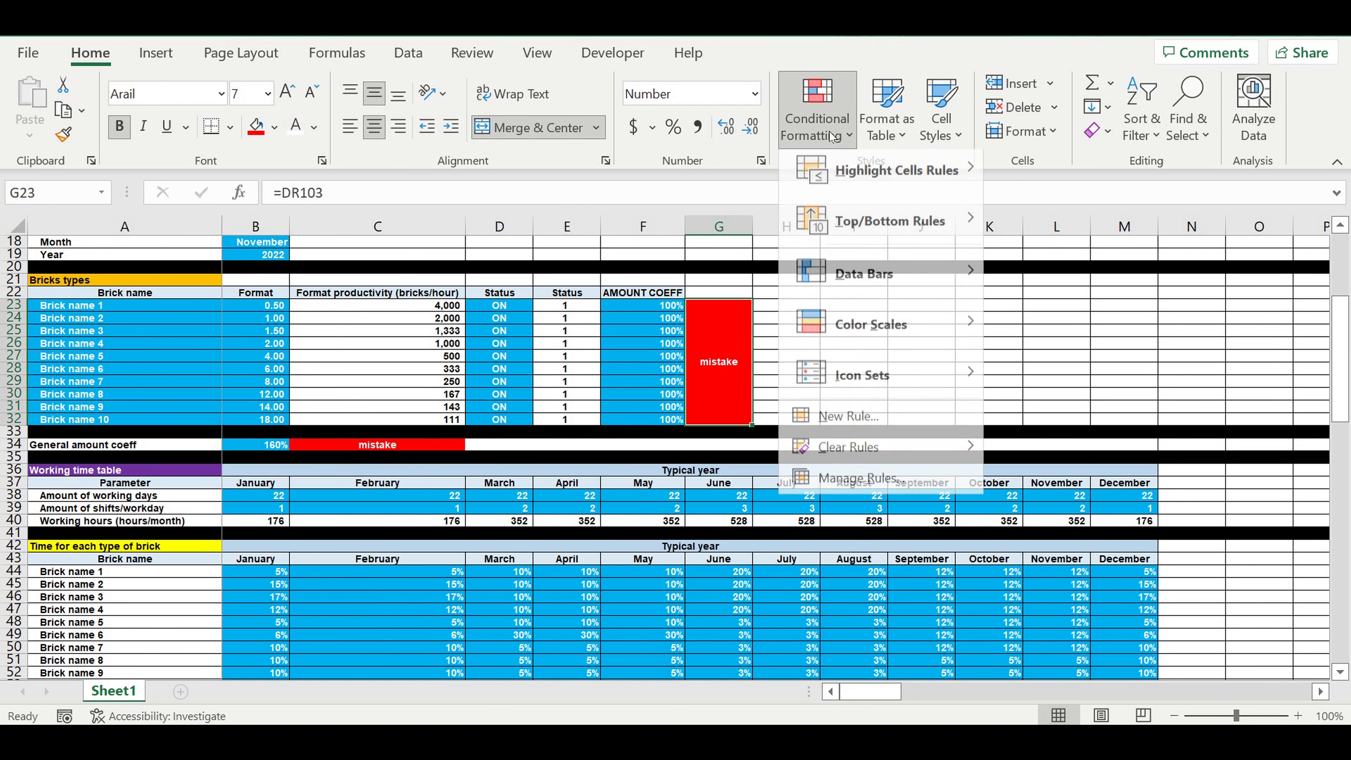
{"action": "left_click", "coordinate": [852, 429]}
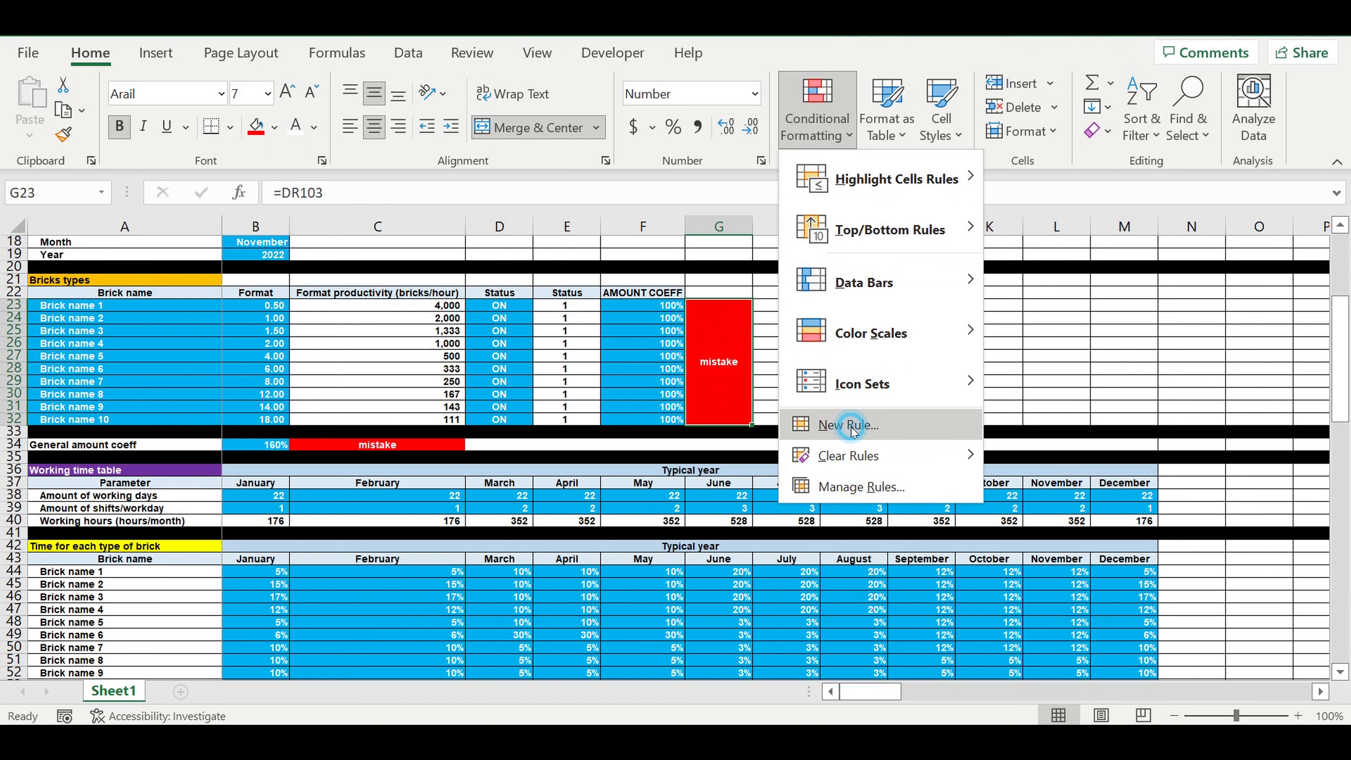
{"action": "left_click", "coordinate": [391, 176]}
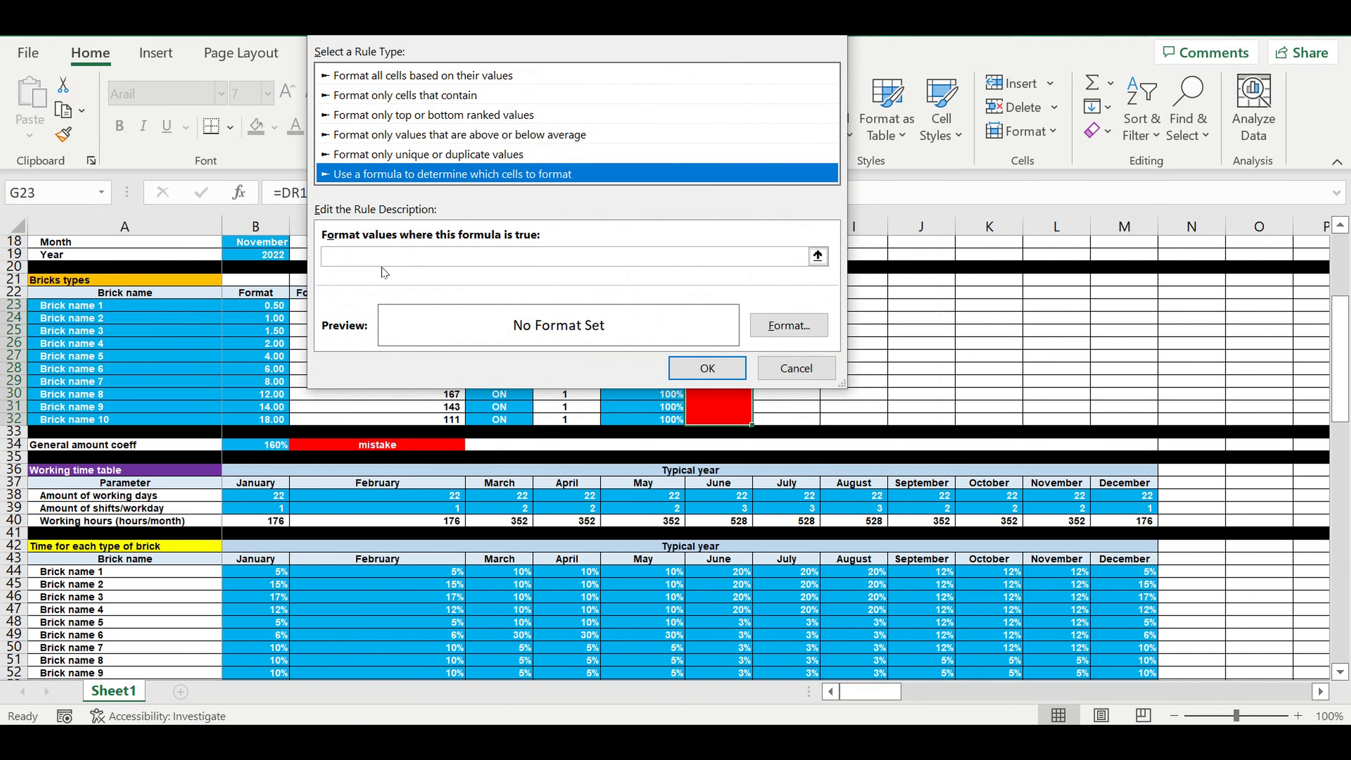
Step: Enter =G23="ok" as the rule's formula, with a relative reference to G23
{"action": "left_click", "coordinate": [367, 256]}
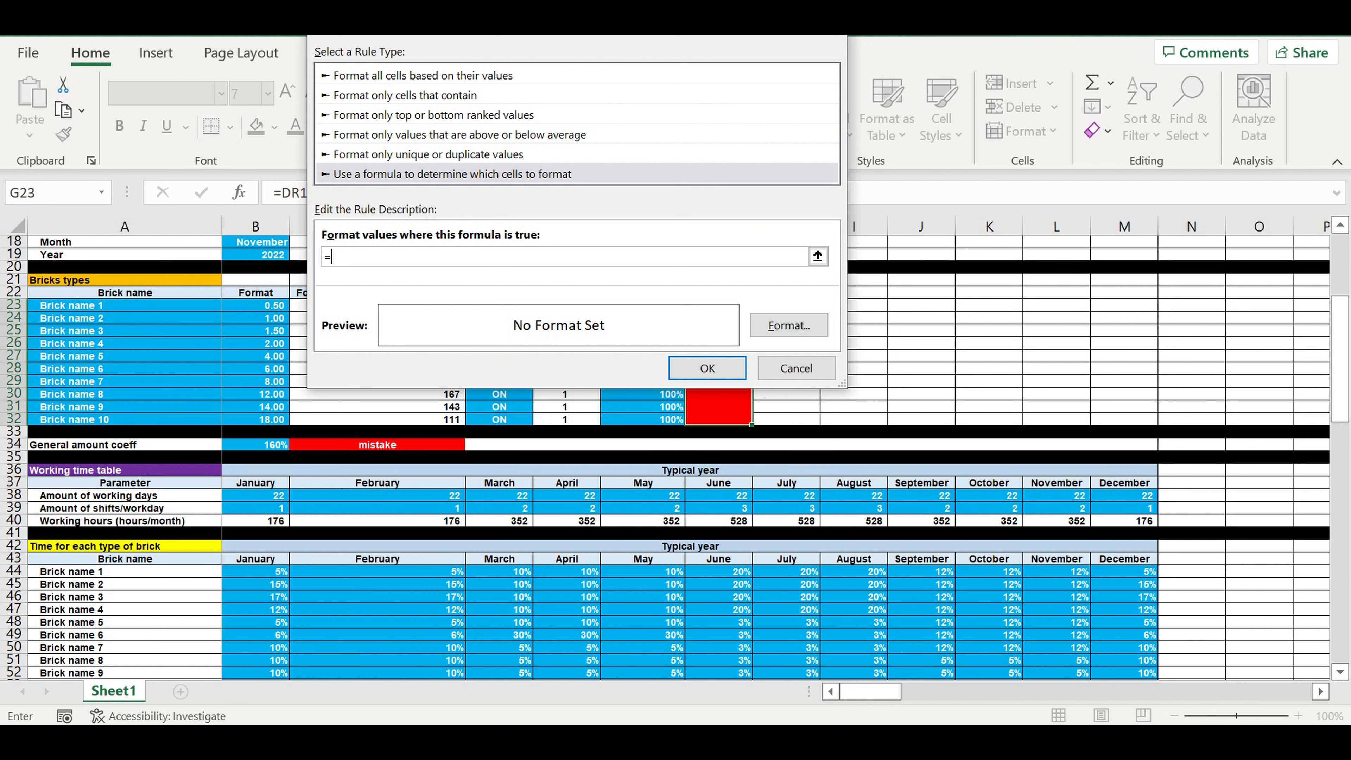
{"action": "left_click_drag", "start_coordinate": [568, 23], "coordinate": [399, 93]}
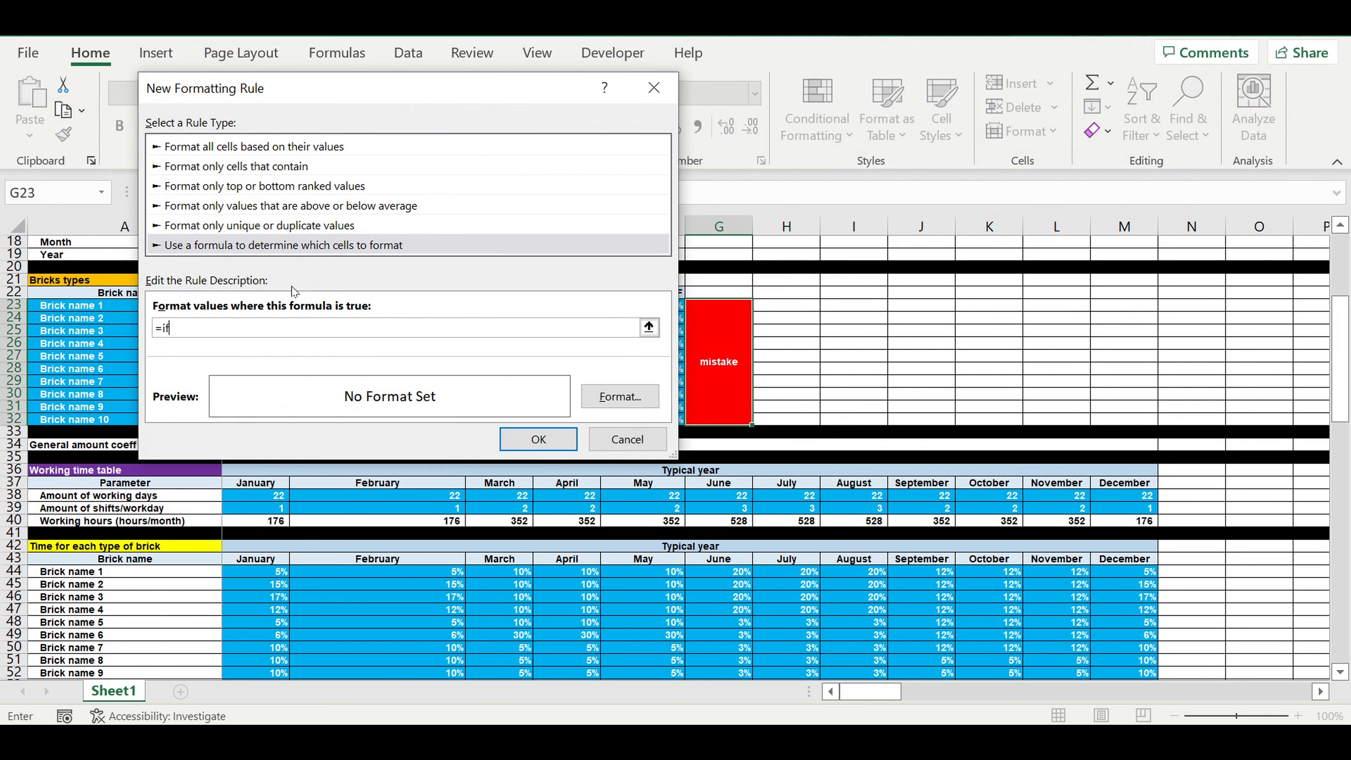
{"action": "left_click", "coordinate": [727, 345]}
{"action": "type", "text": "="}
{"action": "left_click", "coordinate": [172, 330]}
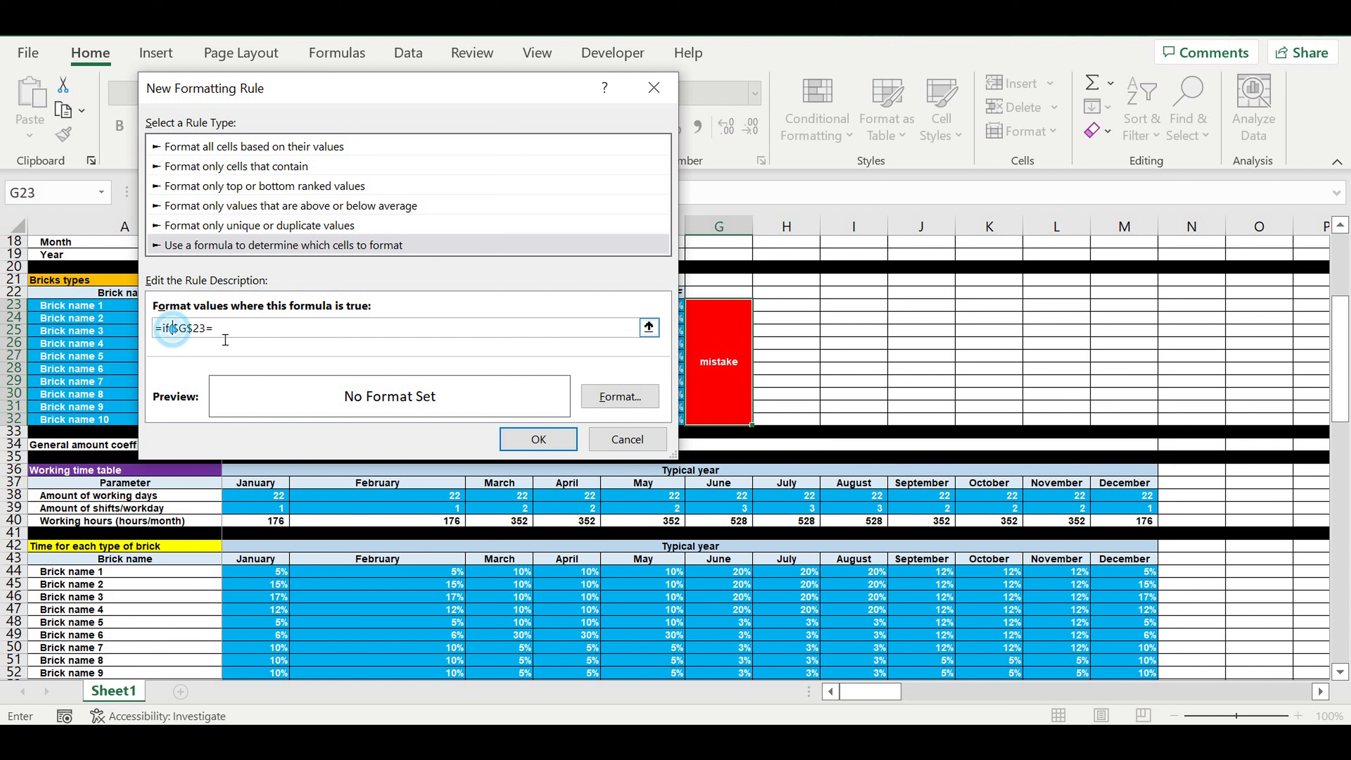
{"action": "key", "text": "BackSpace"}
{"action": "key", "text": "BackSpace"}
{"action": "key", "text": "BackSpace"}
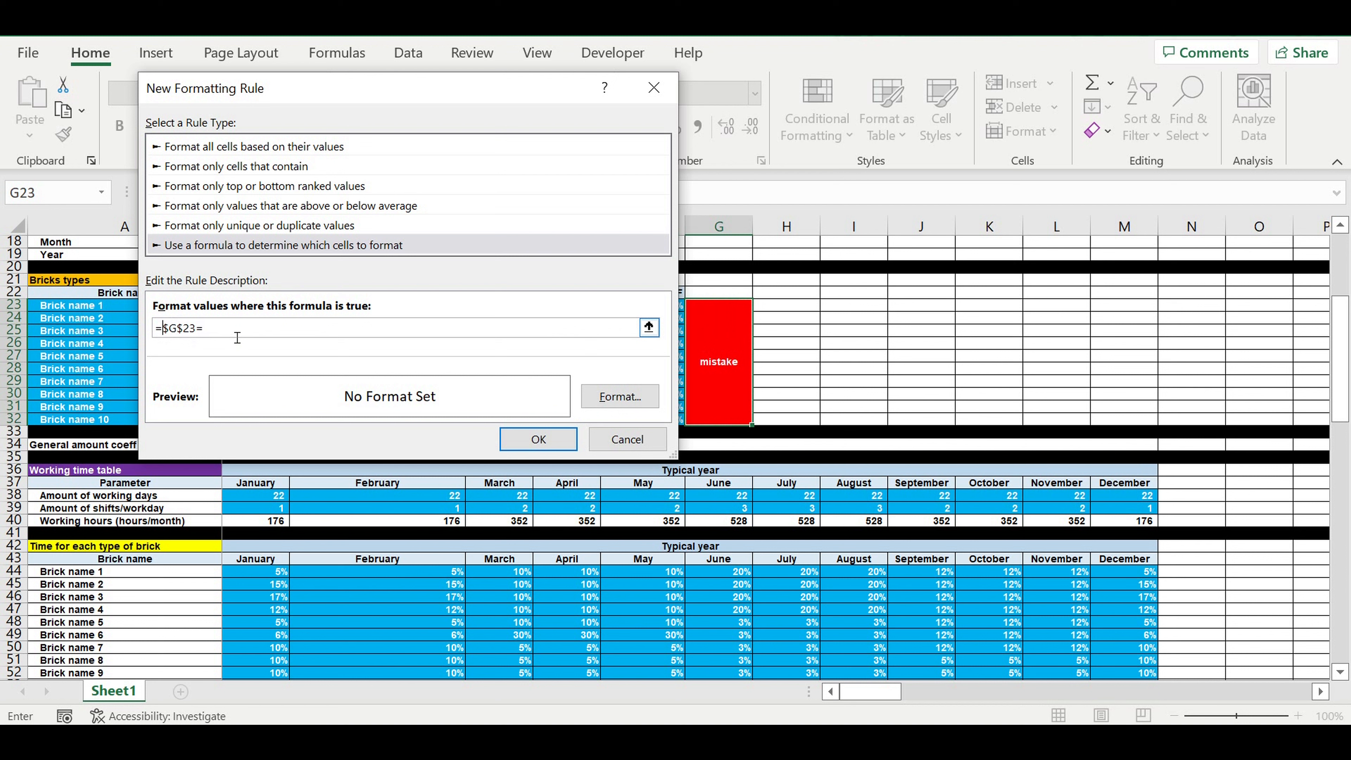
{"action": "key", "text": "F4"}
{"action": "key", "text": "F4"}
{"action": "key", "text": "F4"}
{"action": "left_click", "coordinate": [225, 331]}
{"action": "type", "text": "ok+$E$"}
{"action": "left_click", "coordinate": [228, 328]}
Step: Set the fill of the G23 rule's format to bright green from the standard color palette
{"action": "left_click", "coordinate": [619, 397]}
{"action": "left_click", "coordinate": [527, 50]}
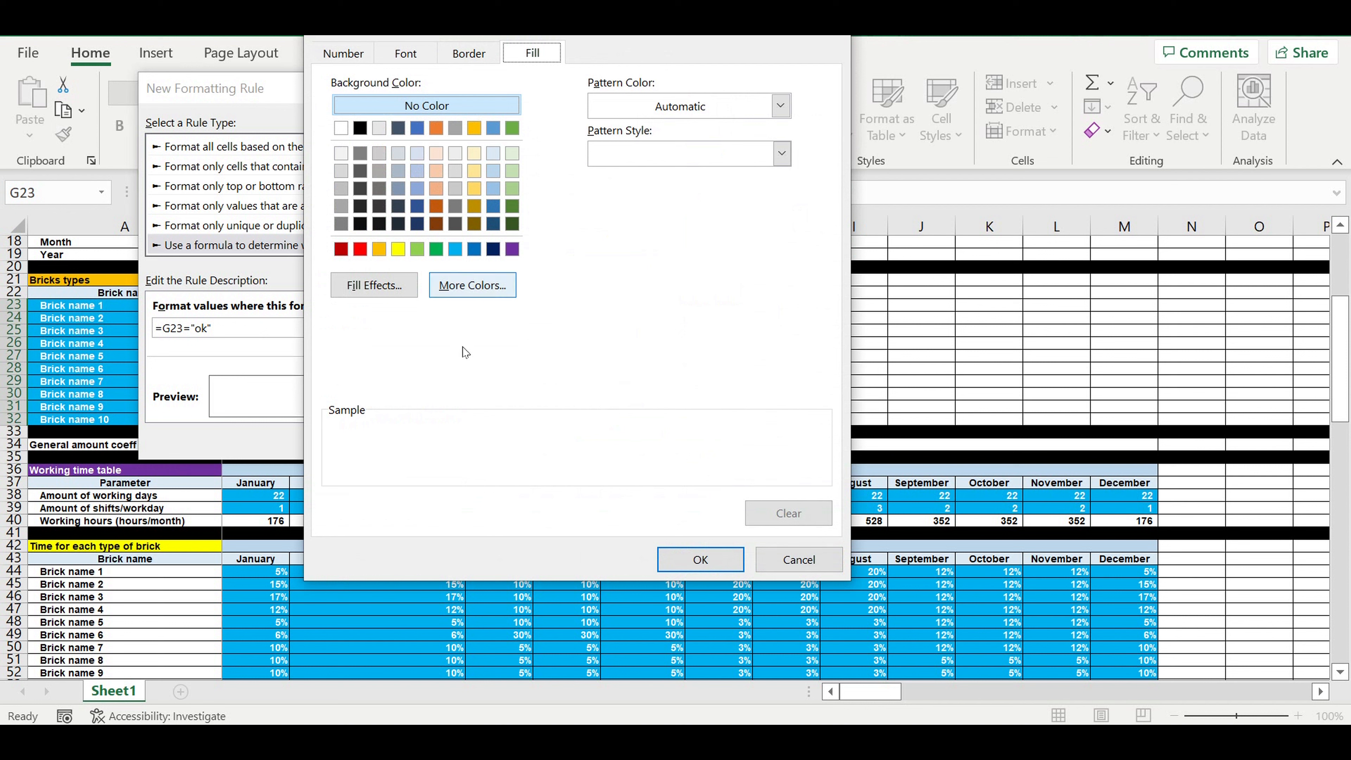
{"action": "left_click", "coordinate": [471, 285]}
{"action": "left_click", "coordinate": [475, 156]}
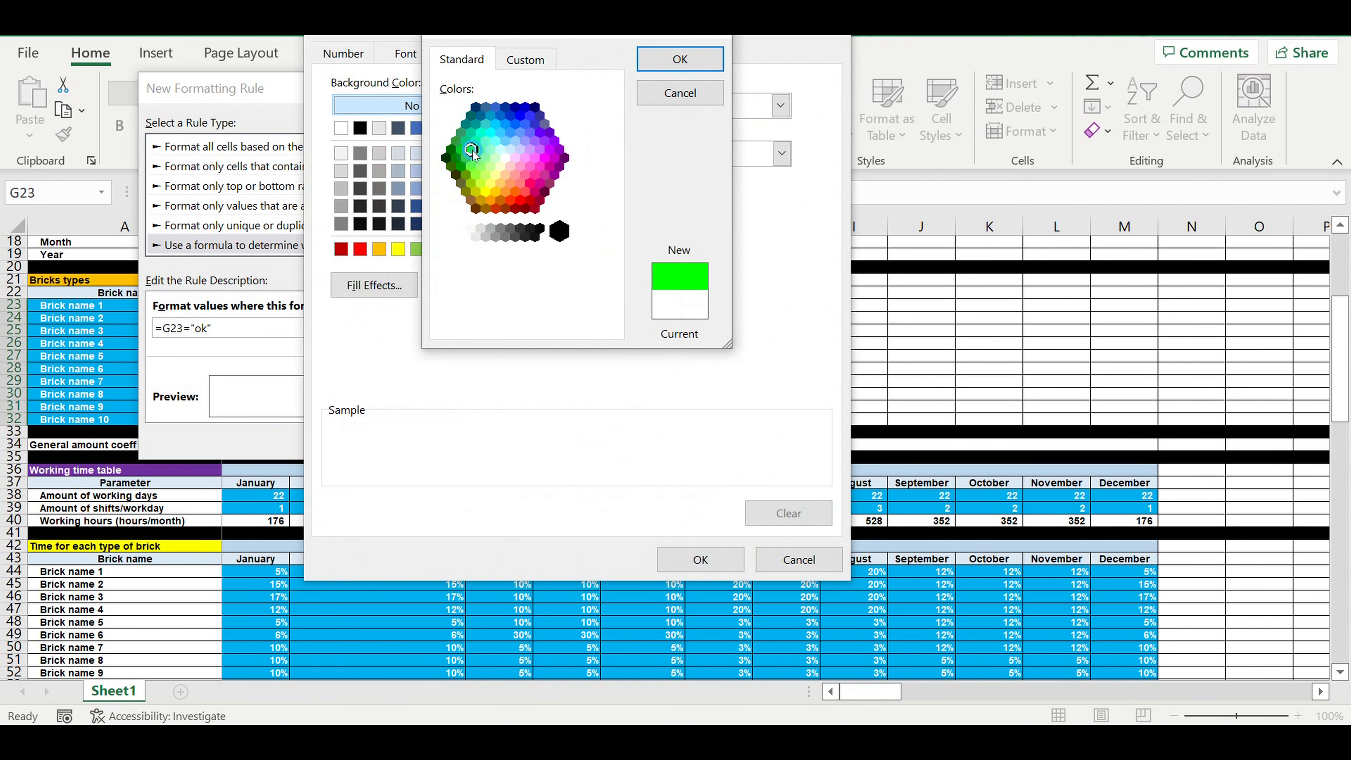
{"action": "left_click", "coordinate": [686, 57]}
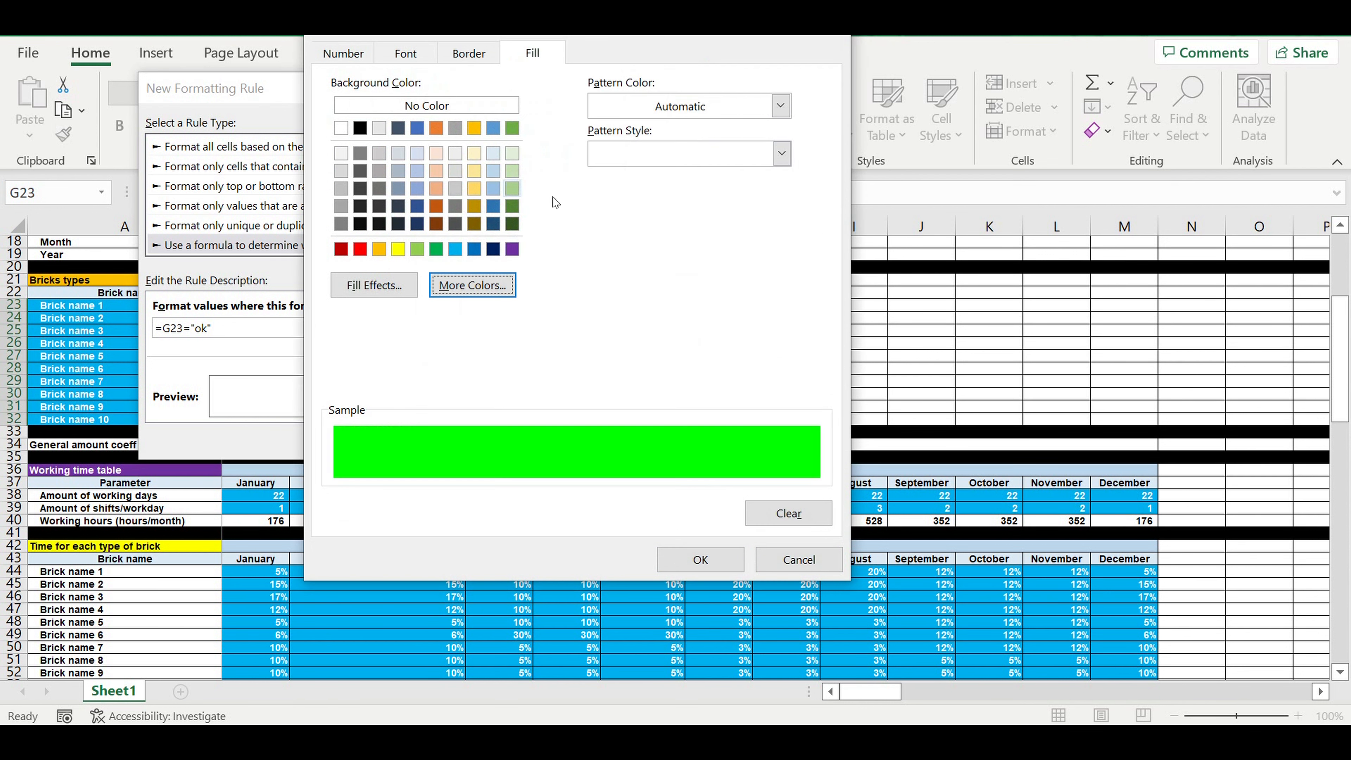
Step: Set the font color of the G23 rule's format to black and apply the rule
{"action": "left_click", "coordinate": [420, 57]}
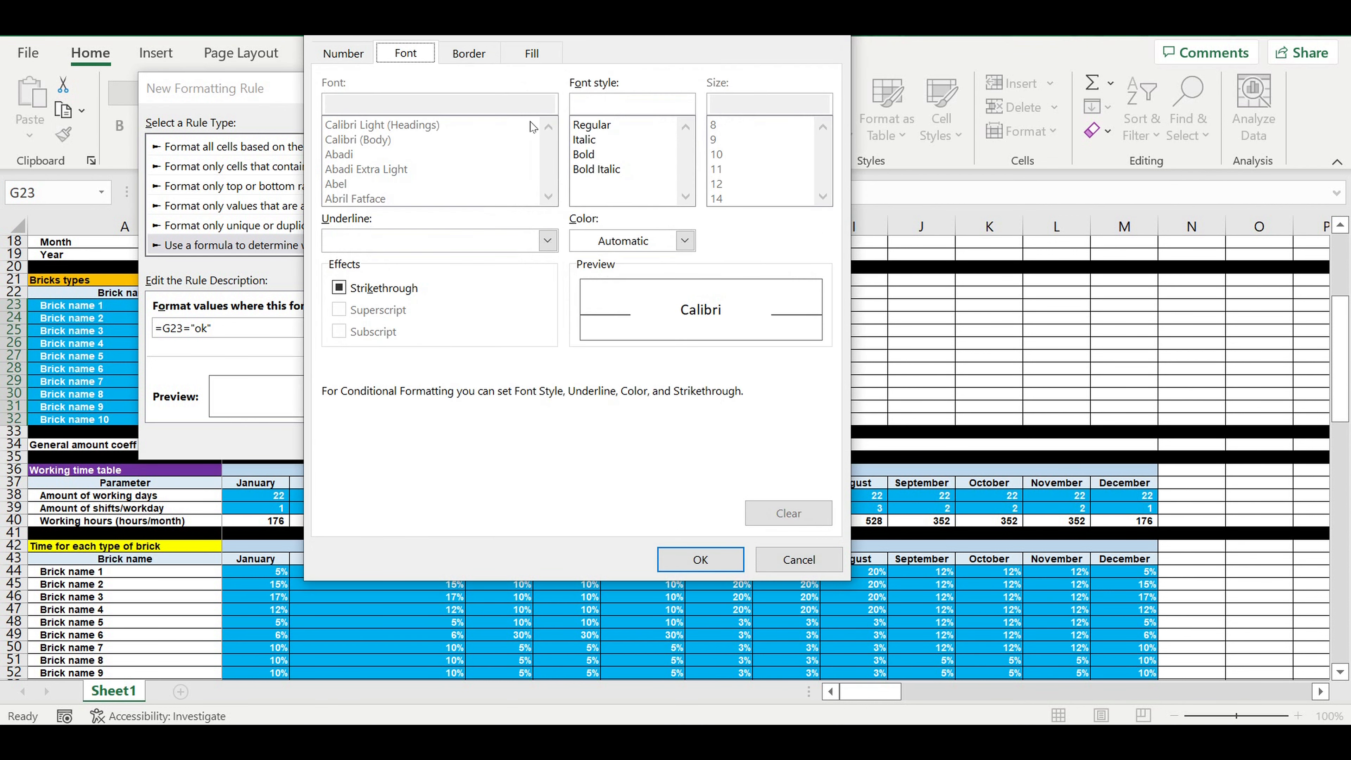
{"action": "left_click", "coordinate": [684, 239]}
{"action": "left_click", "coordinate": [614, 269]}
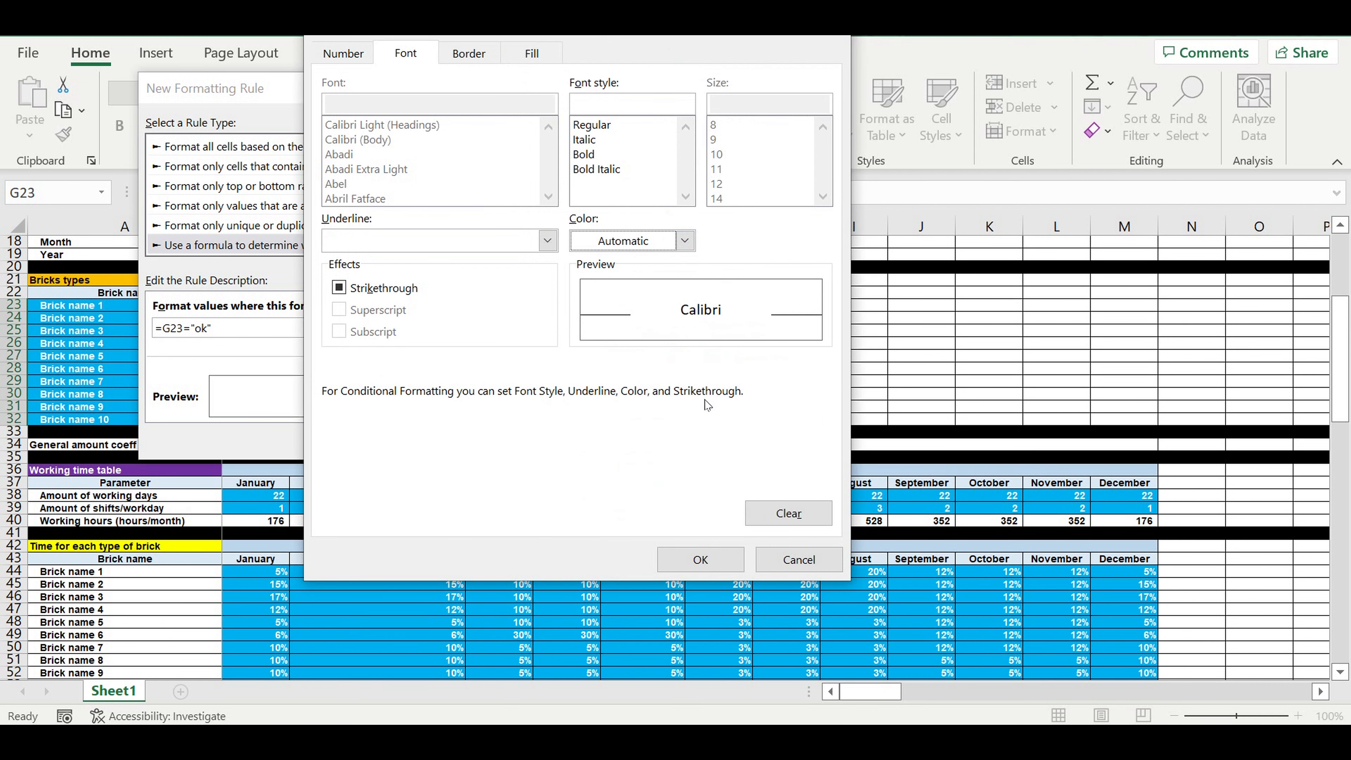
{"action": "left_click", "coordinate": [686, 241]}
{"action": "left_click", "coordinate": [601, 330]}
{"action": "left_click", "coordinate": [703, 559]}
{"action": "left_click", "coordinate": [541, 445]}
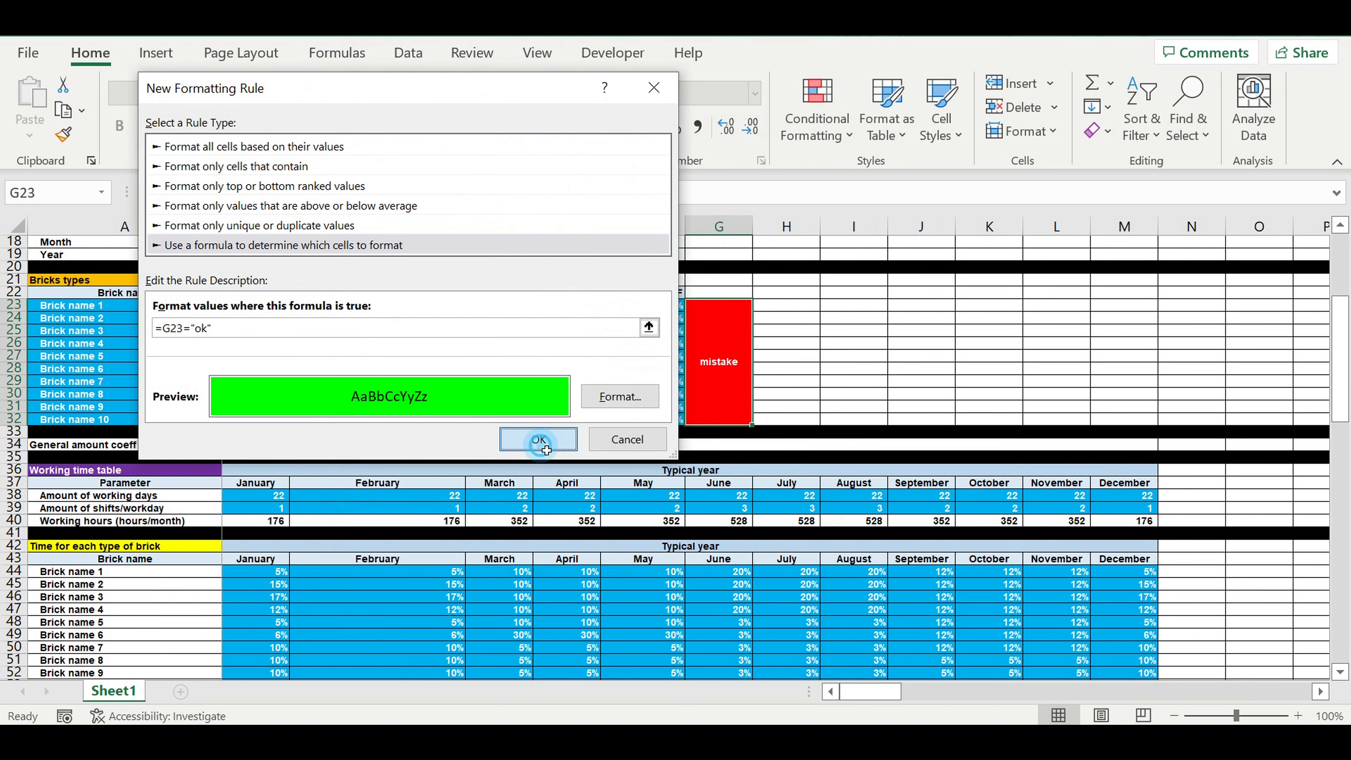
Step: Try to copy the formatting of the merged cell G23 to cell C34
{"action": "right_click", "coordinate": [713, 341]}
{"action": "left_click", "coordinate": [766, 163]}
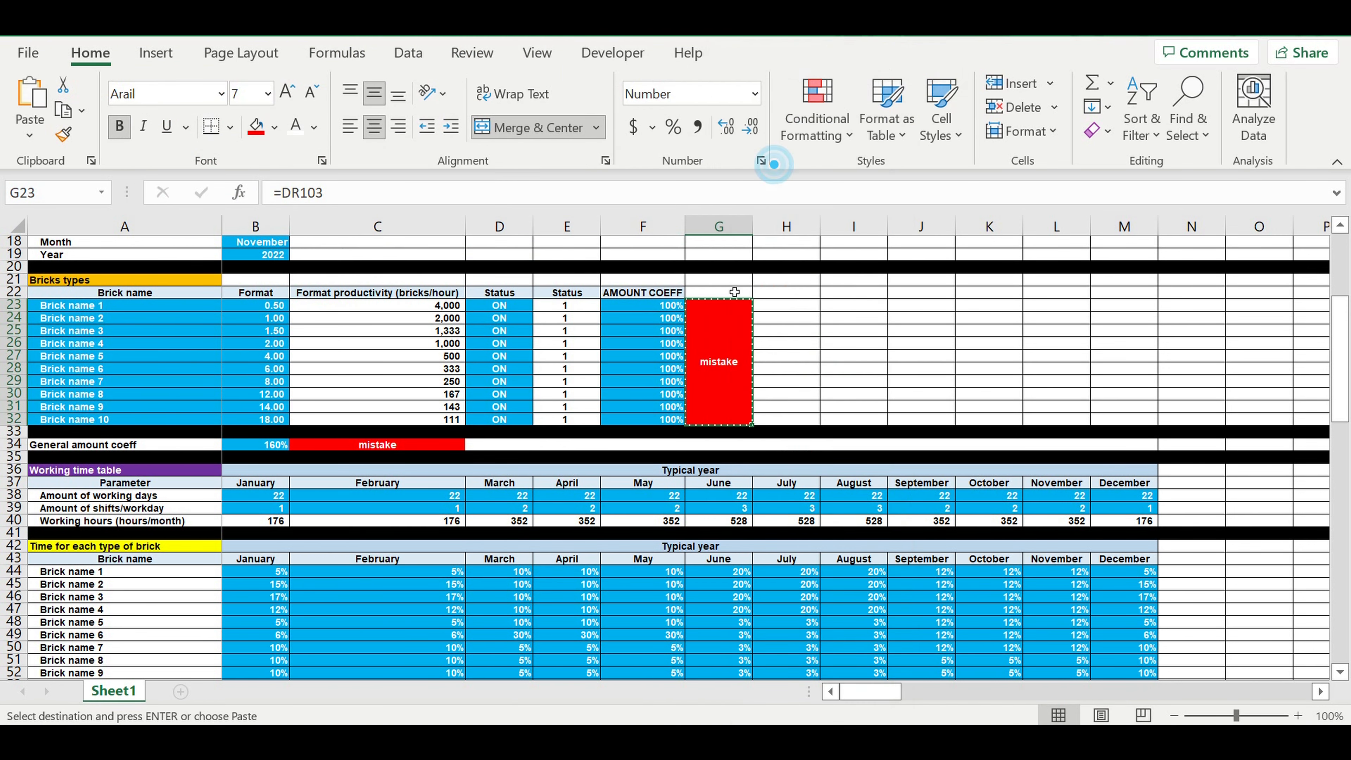
{"action": "right_click", "coordinate": [395, 446]}
{"action": "left_click", "coordinate": [571, 229]}
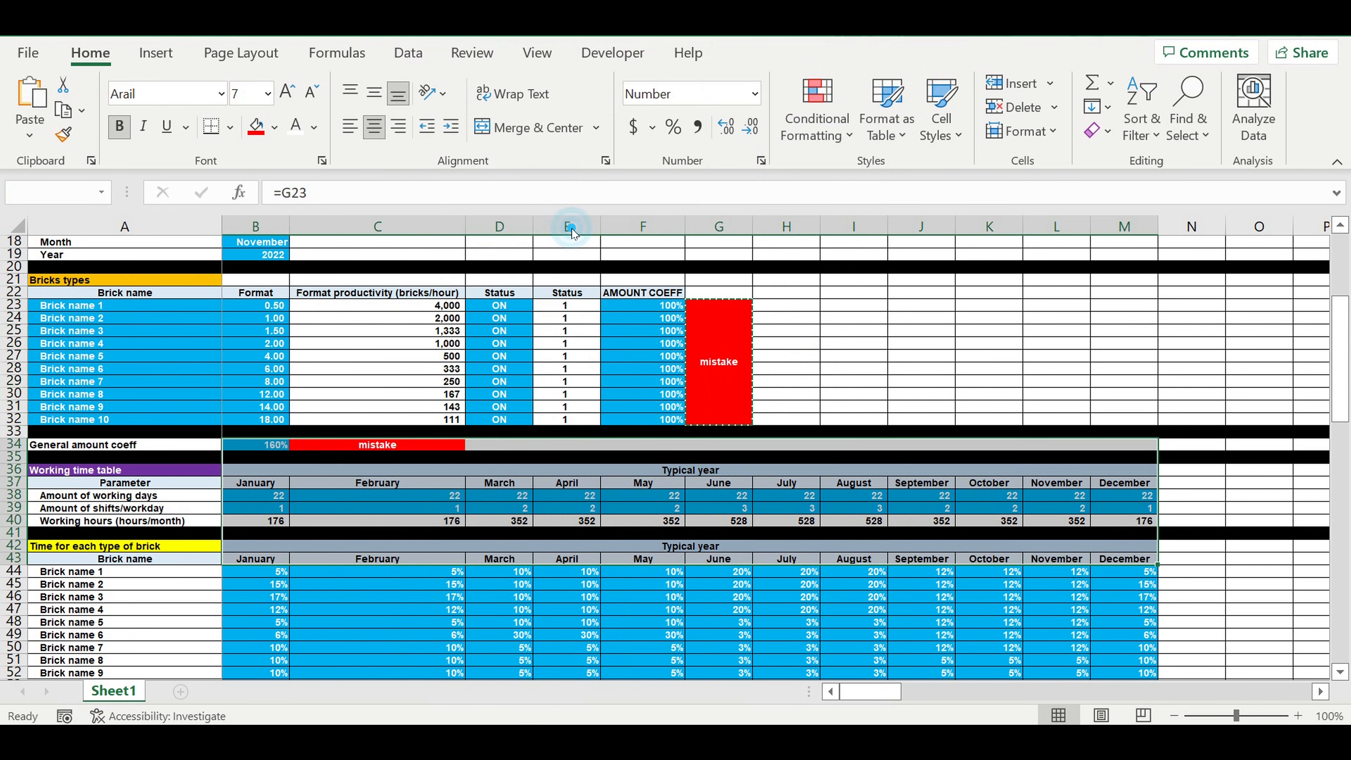
{"action": "left_click", "coordinate": [780, 346]}
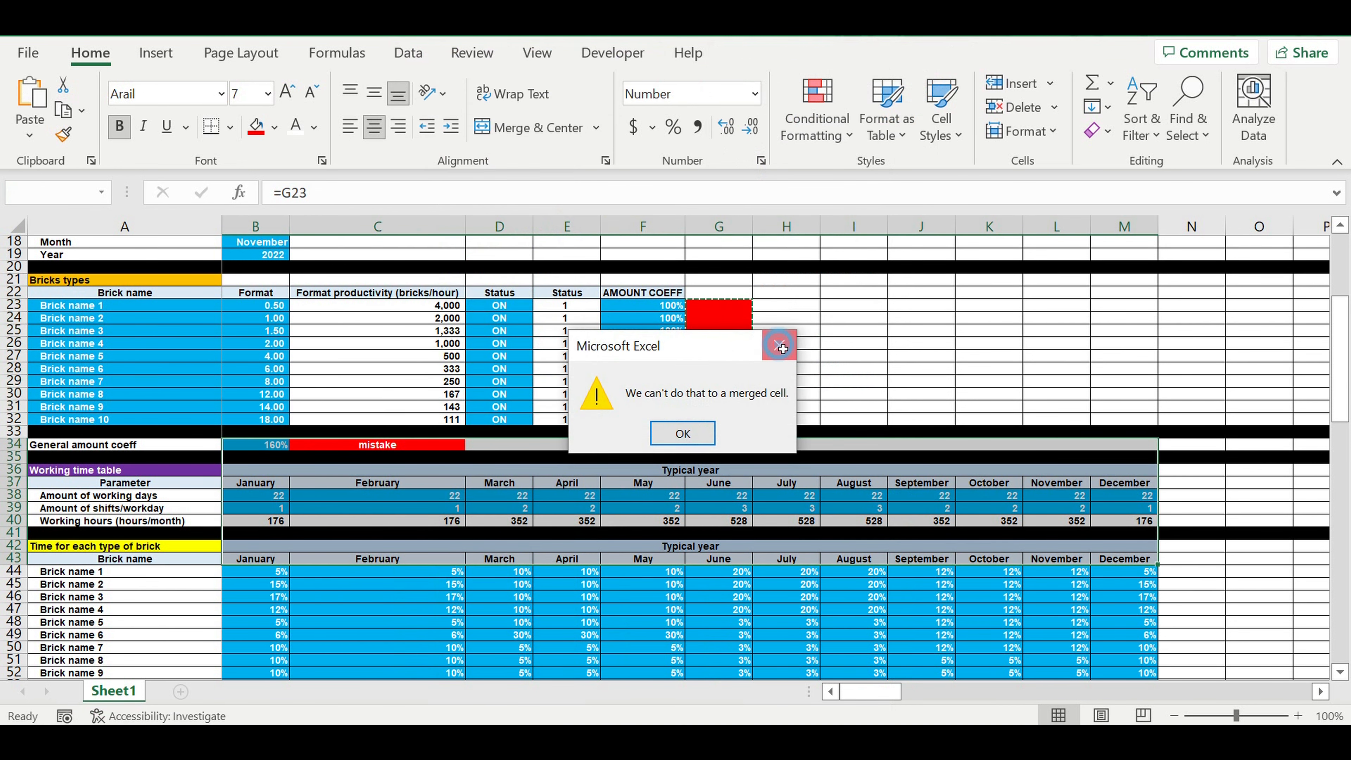
{"action": "left_click", "coordinate": [720, 346]}
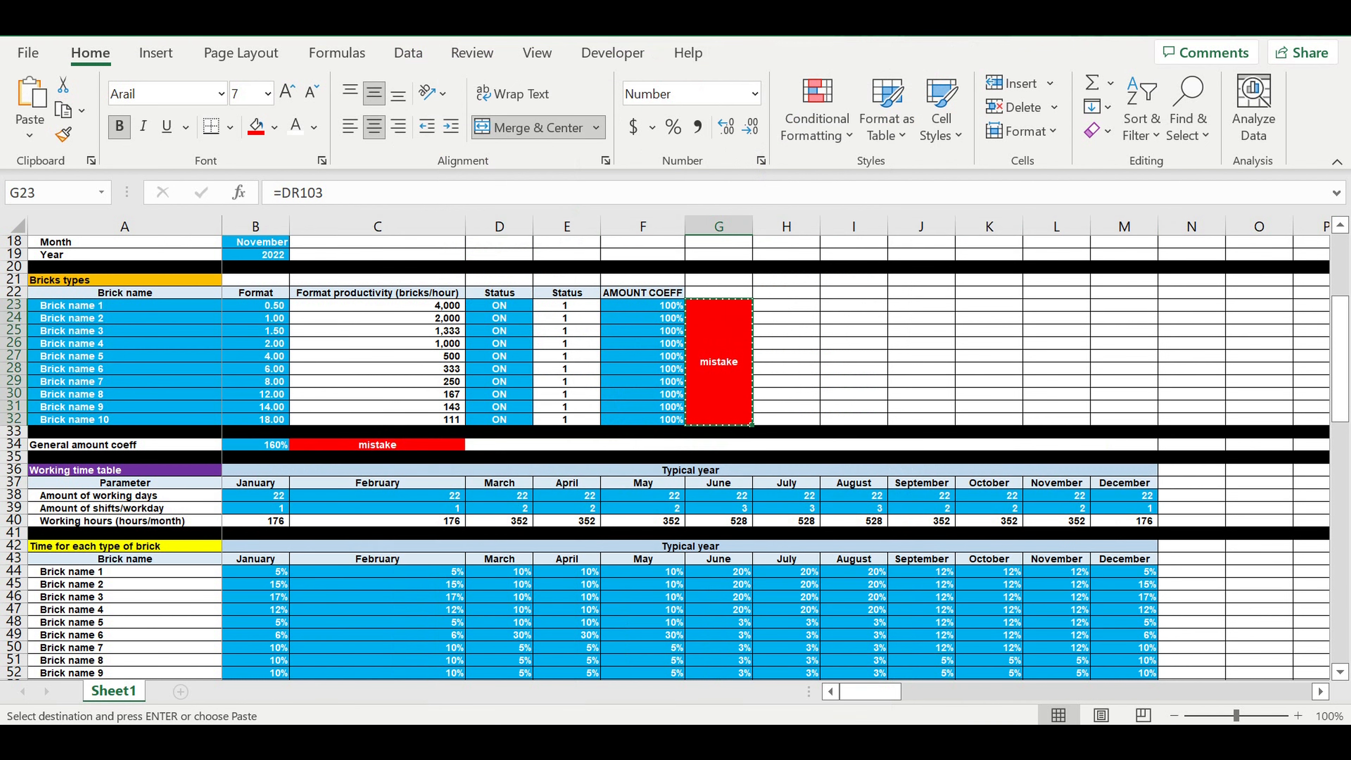
{"action": "left_click", "coordinate": [716, 338]}
Step: Create a conditional formatting rule for cell C34 that uses a formula to determine which cells to format
{"action": "left_click", "coordinate": [408, 443]}
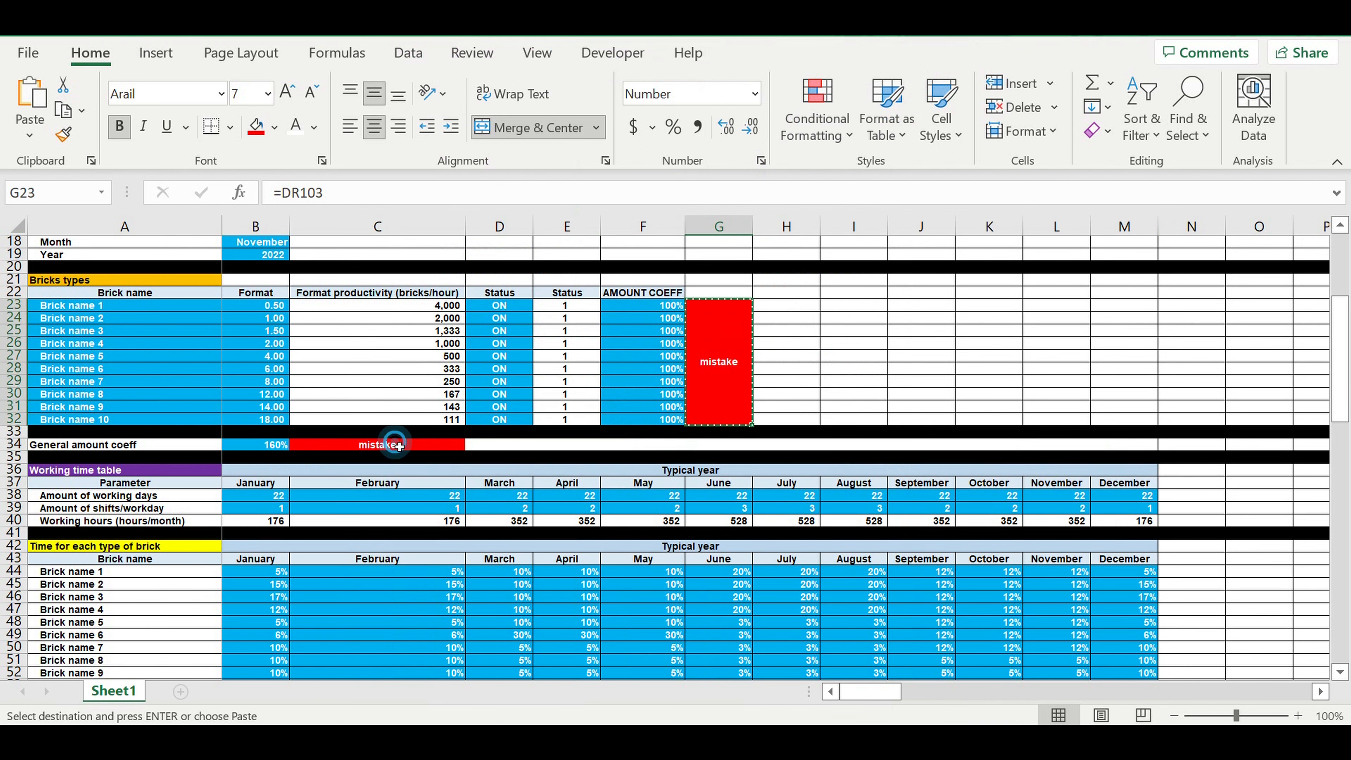
{"action": "left_click", "coordinate": [827, 117]}
{"action": "left_click", "coordinate": [834, 429]}
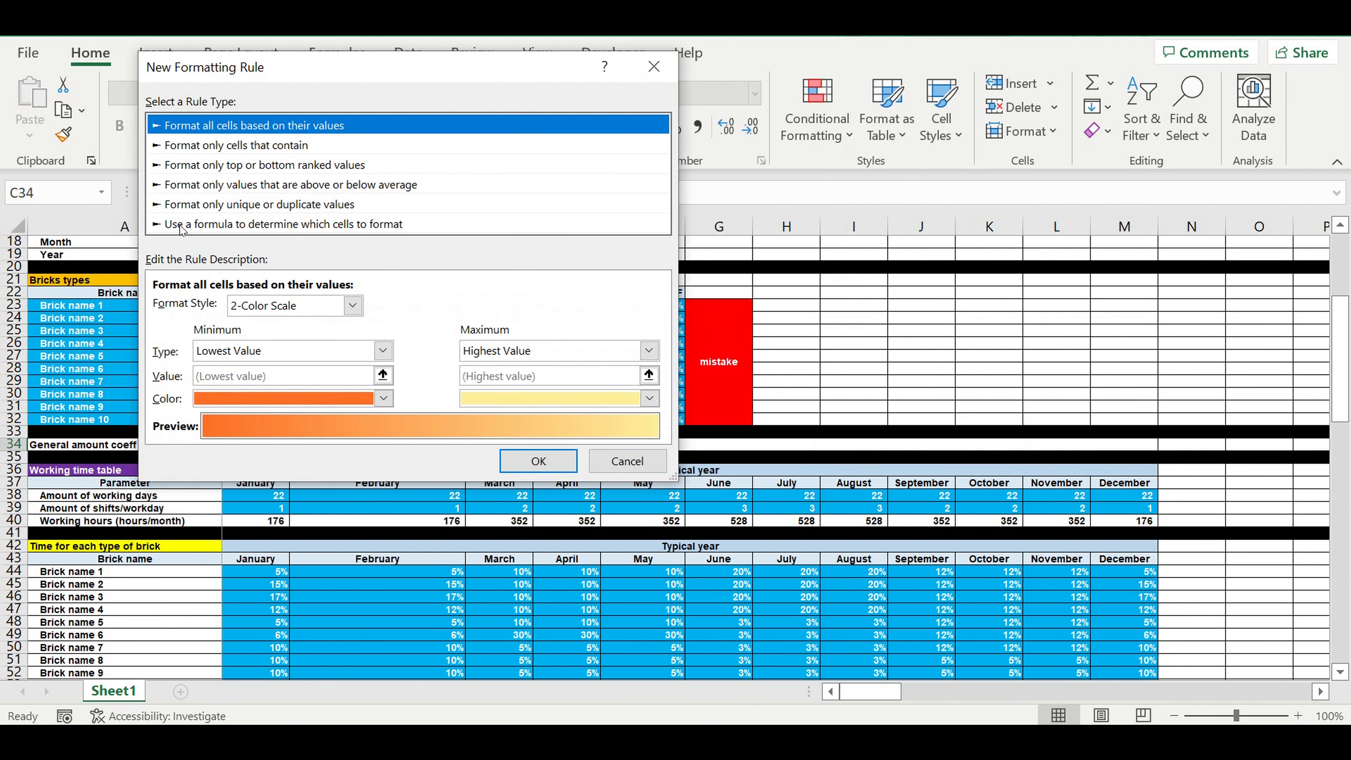
{"action": "left_click", "coordinate": [183, 225]}
Step: Enter =C34="ok" as the rule's formula, with a relative reference to C34
{"action": "left_click", "coordinate": [194, 307]}
{"action": "left_click_drag", "start_coordinate": [277, 70], "coordinate": [776, 116]}
{"action": "type", "text": "="}
{"action": "left_click", "coordinate": [395, 446]}
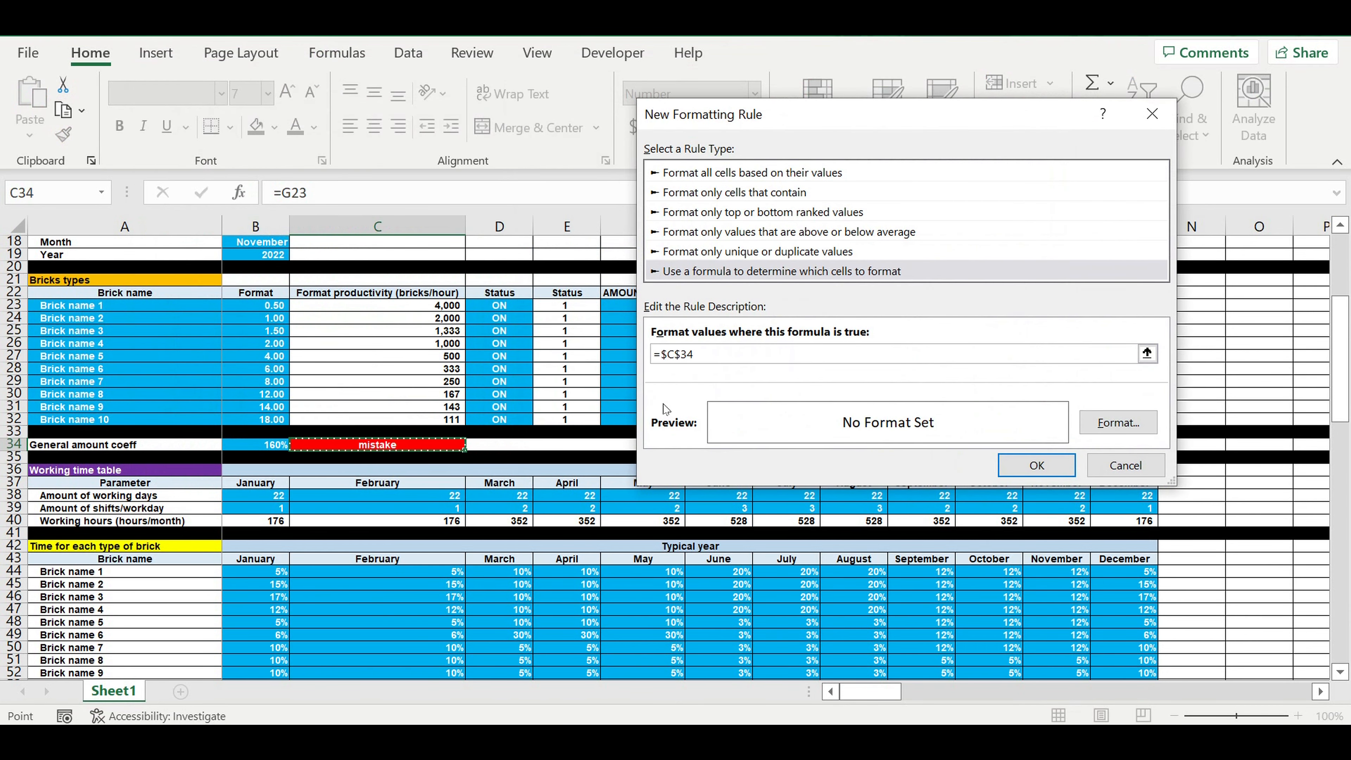
{"action": "left_click", "coordinate": [666, 355]}
{"action": "key", "text": "BackSpace"}
{"action": "left_click", "coordinate": [674, 351]}
{"action": "key", "text": "BackSpace"}
{"action": "left_click", "coordinate": [703, 357]}
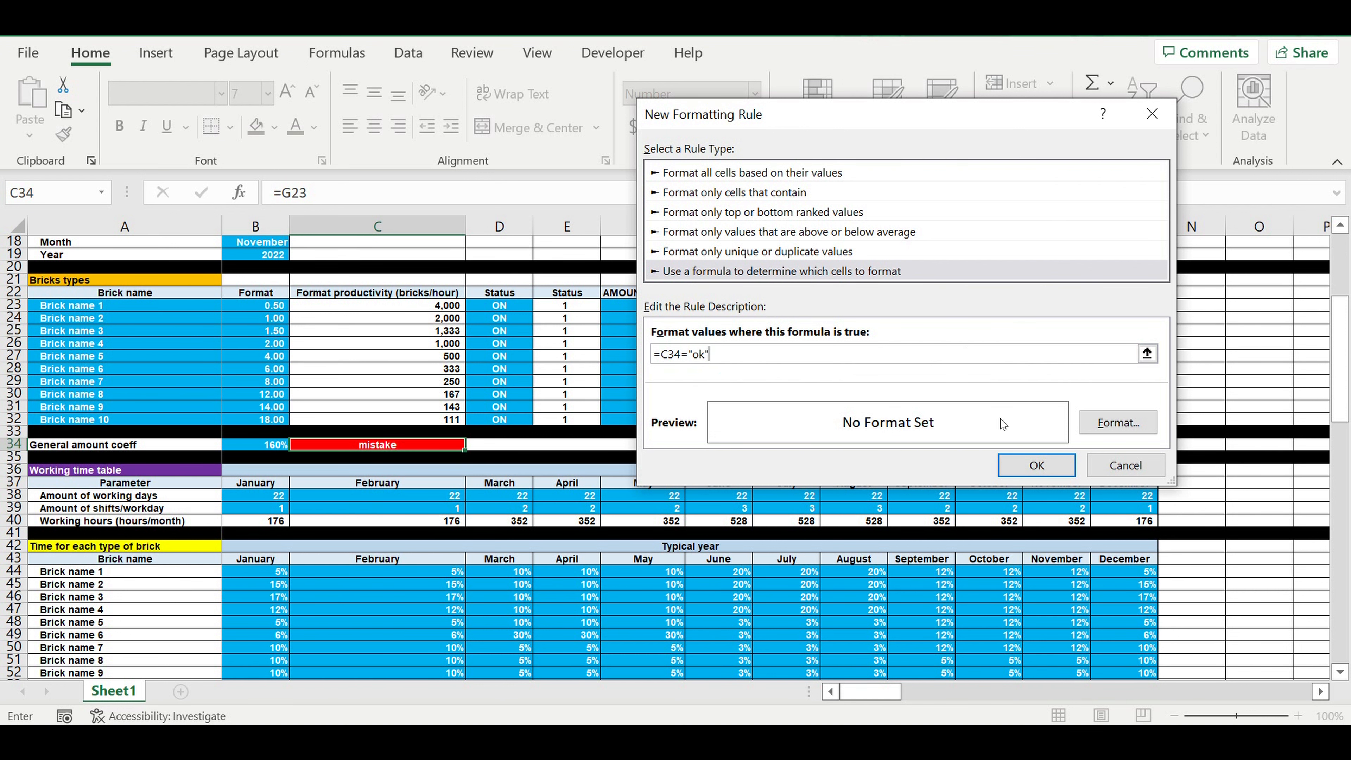
Step: Set the fill of the C34 rule's format to bright green from the standard color palette
{"action": "left_click", "coordinate": [1100, 432]}
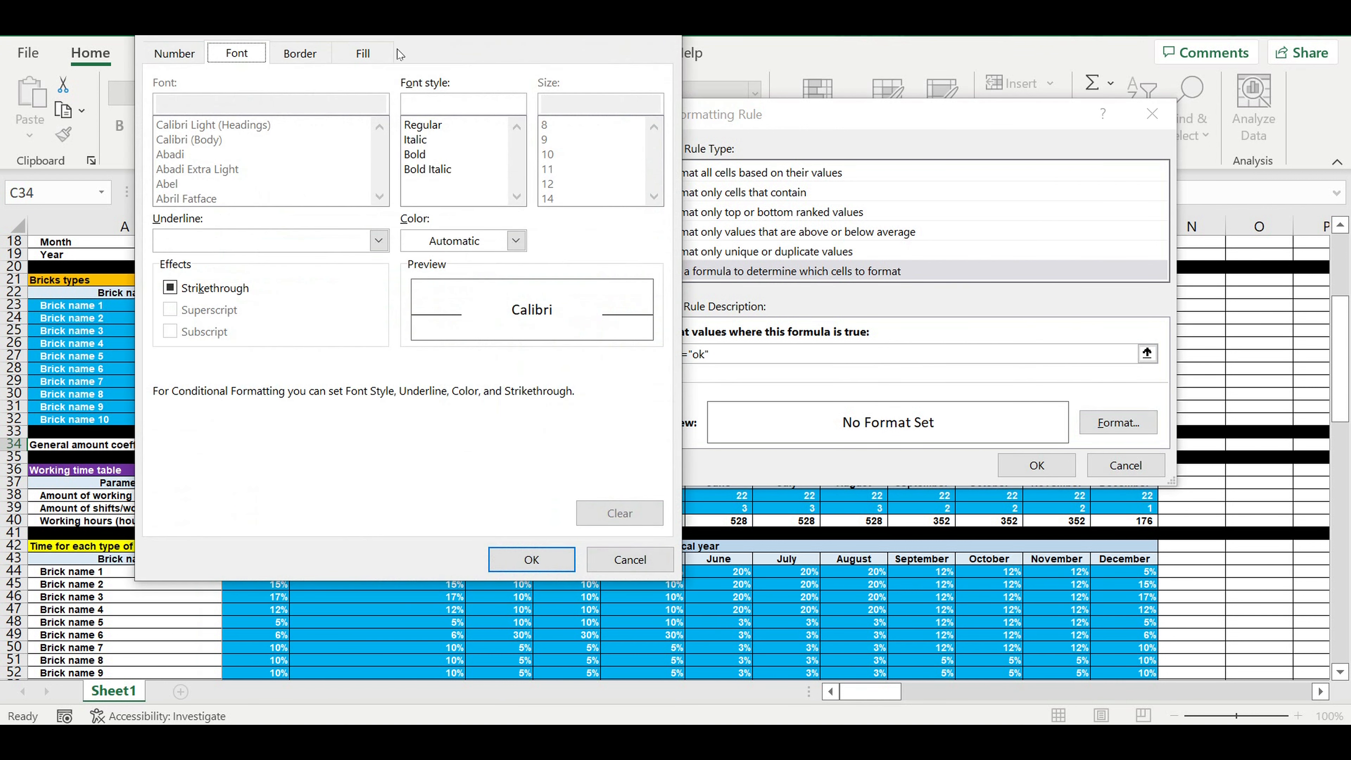
{"action": "left_click", "coordinate": [364, 54]}
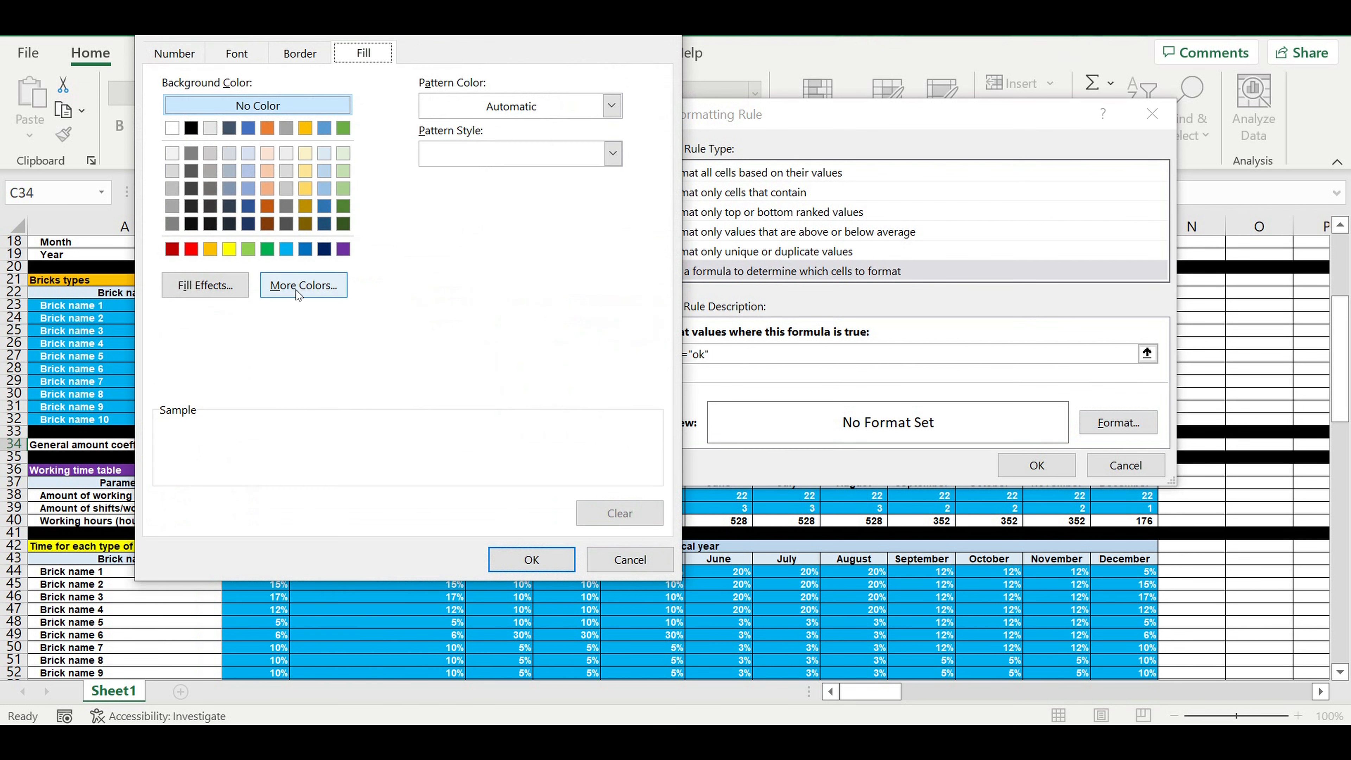
{"action": "left_click", "coordinate": [277, 285]}
{"action": "left_click", "coordinate": [304, 205]}
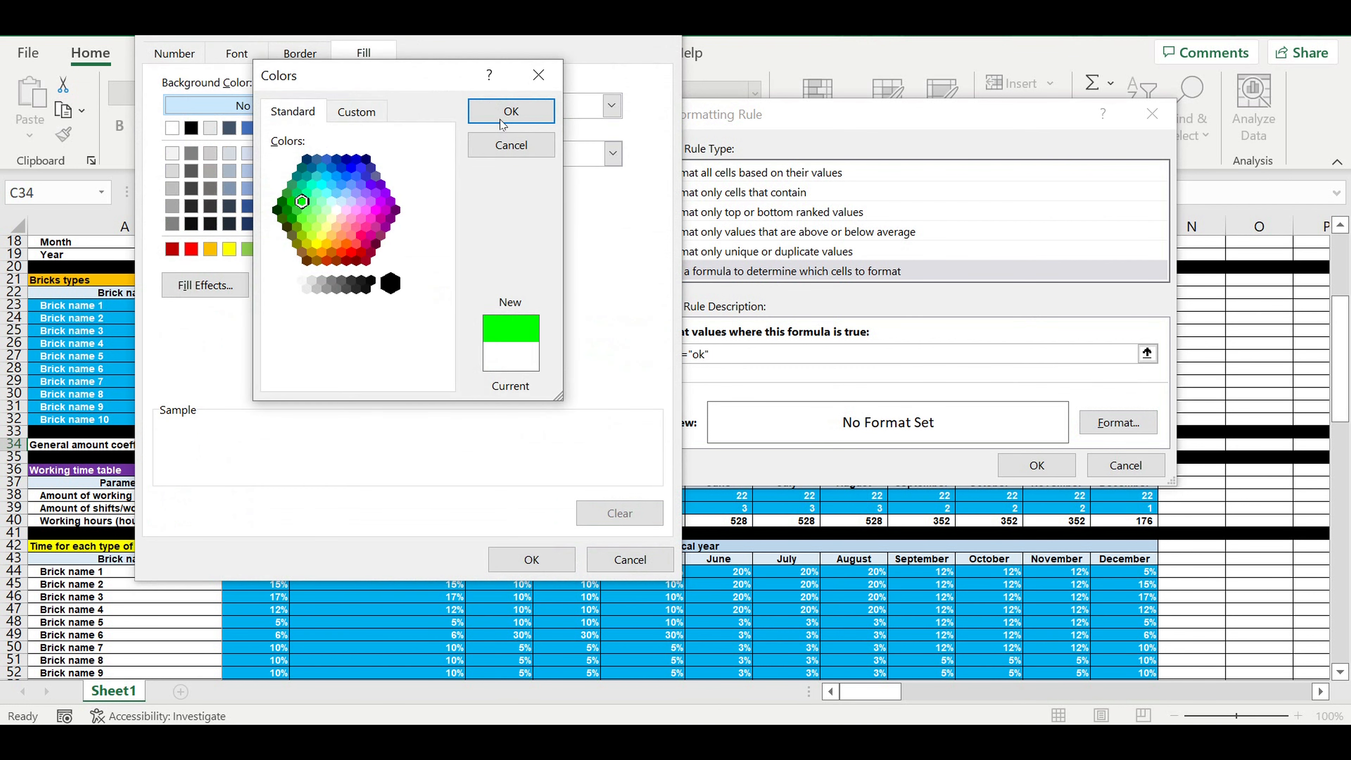
{"action": "left_click", "coordinate": [510, 112]}
Step: Set the font color of the C34 rule's format to black and apply the rule
{"action": "left_click", "coordinate": [239, 52]}
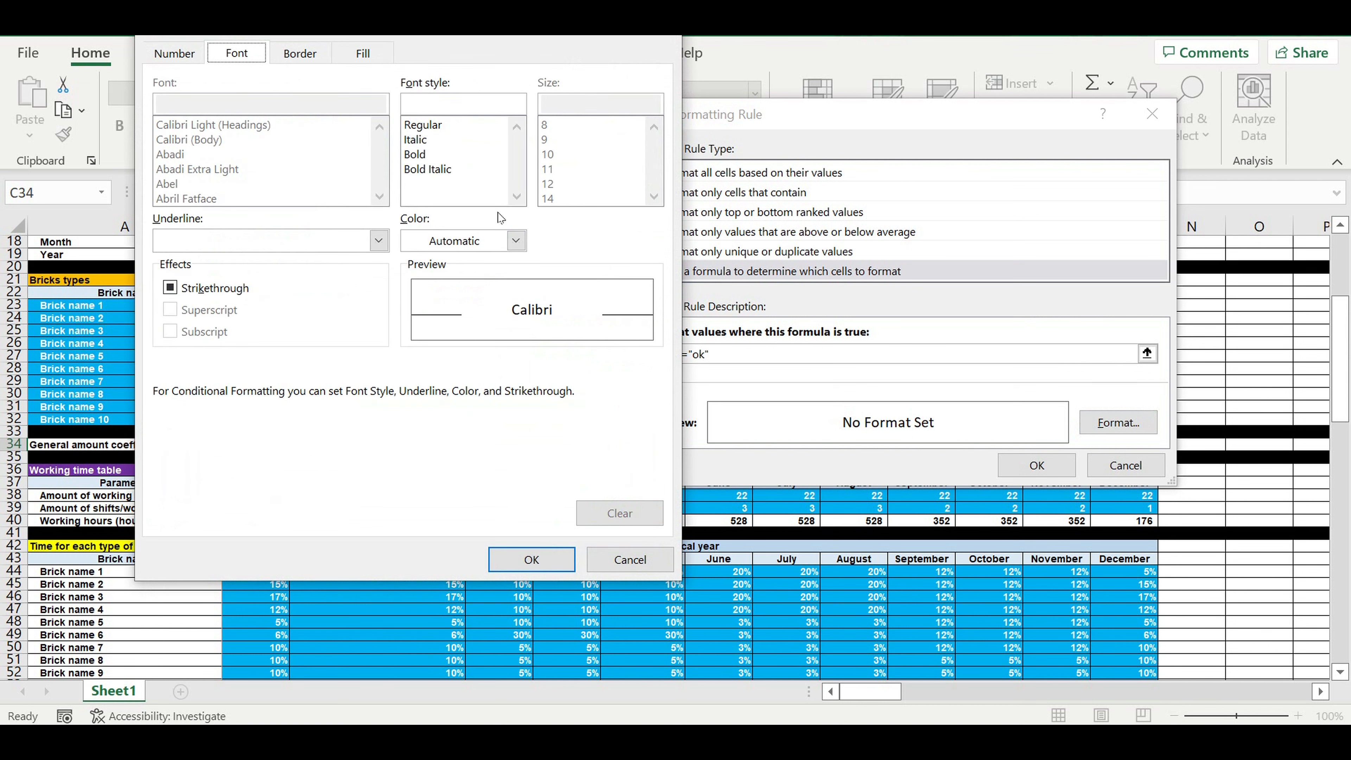
{"action": "left_click", "coordinate": [516, 241]}
{"action": "left_click", "coordinate": [436, 328]}
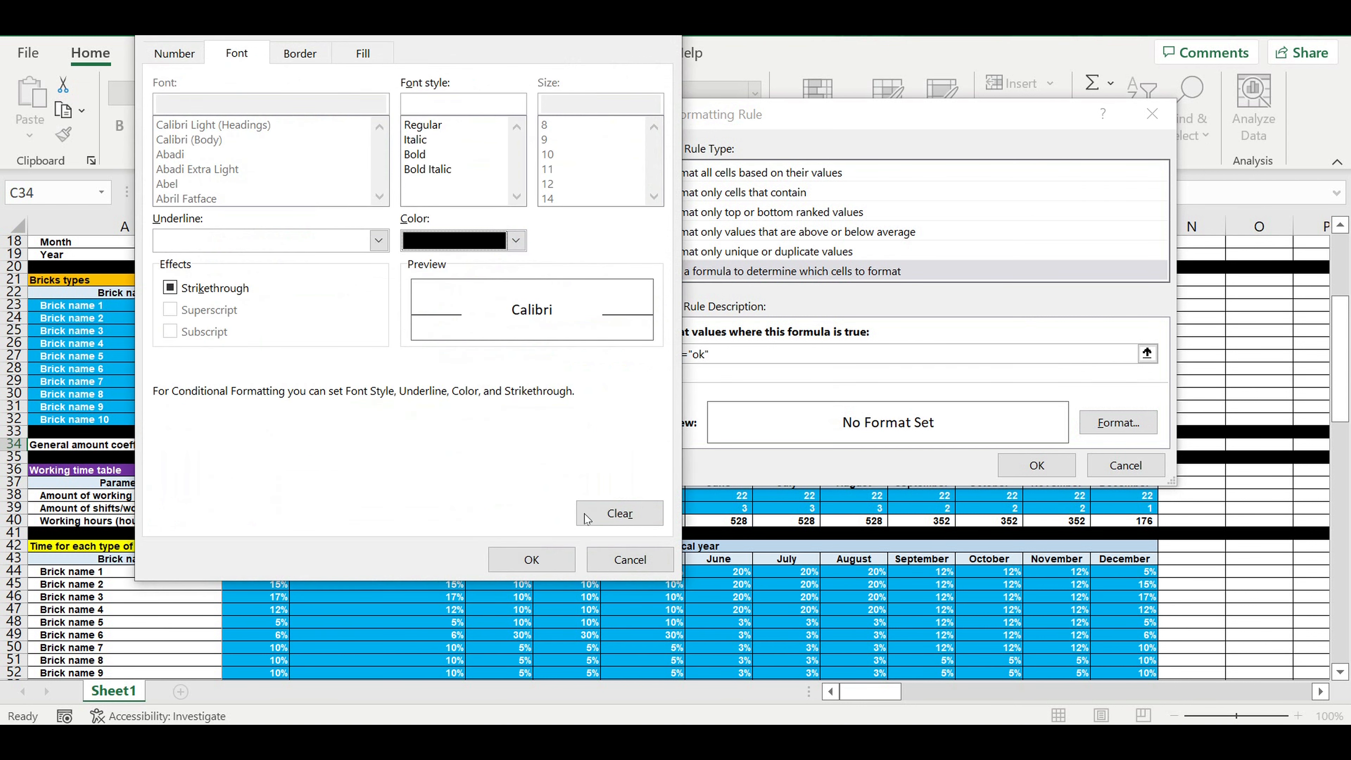
{"action": "left_click", "coordinate": [532, 560]}
{"action": "left_click", "coordinate": [1045, 466]}
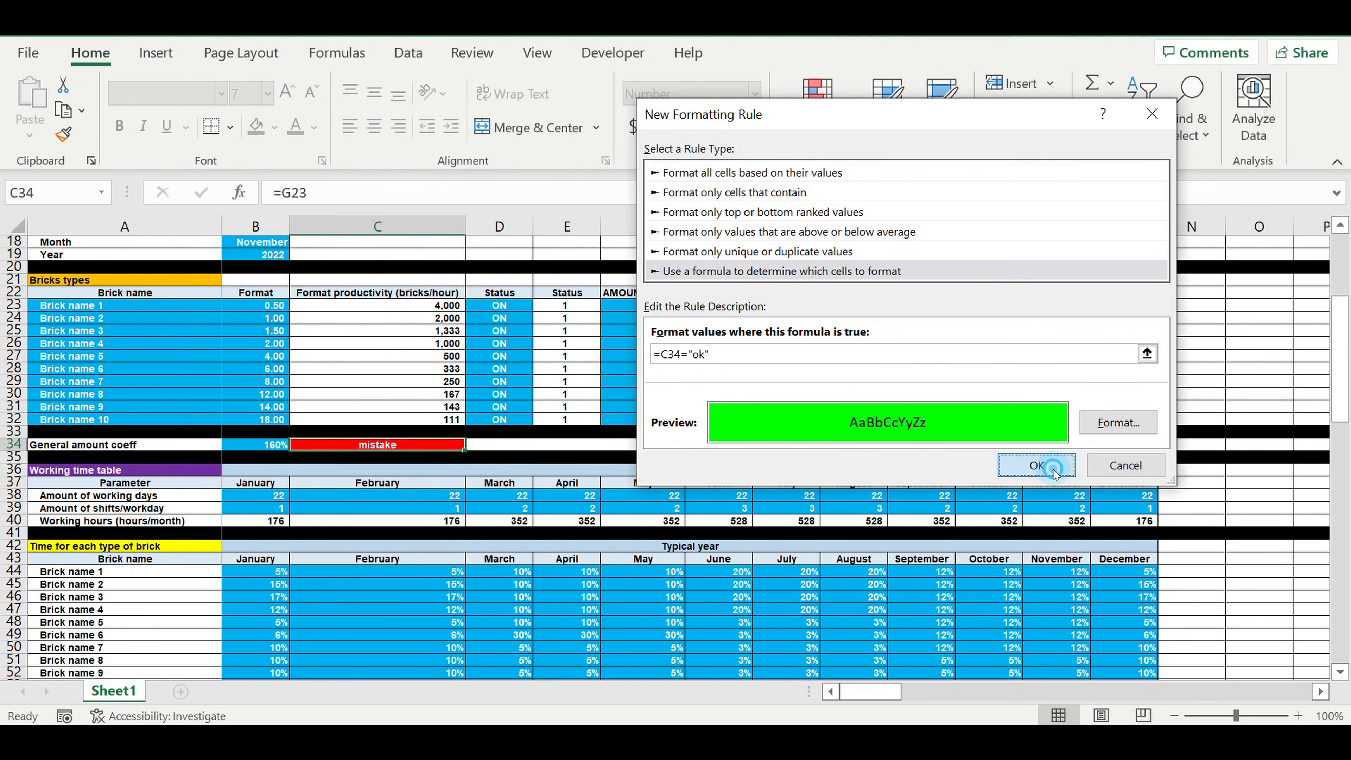
Step: Re-enter 160% as the general amount coefficient in B34 to test the C34 indicator
{"action": "left_click", "coordinate": [866, 384]}
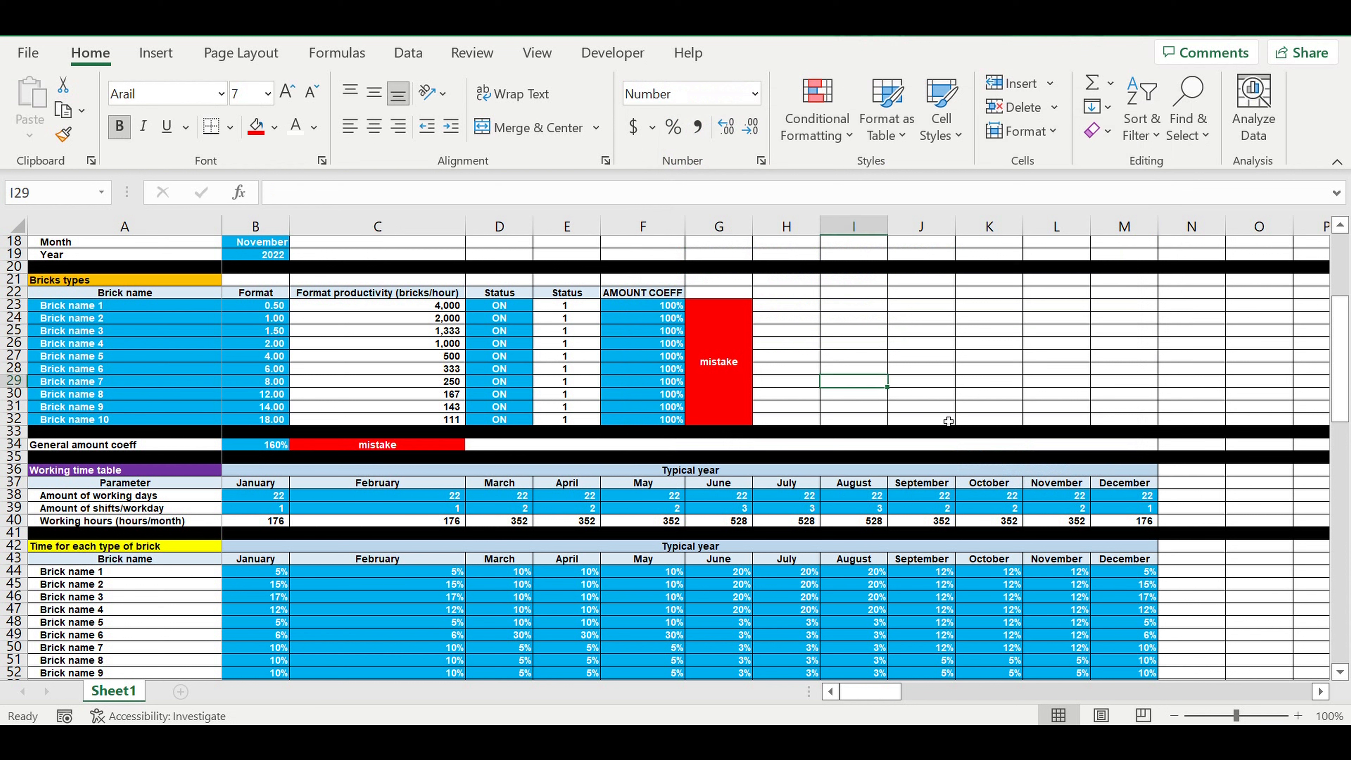
{"action": "left_click", "coordinate": [914, 350]}
{"action": "left_click", "coordinate": [279, 450]}
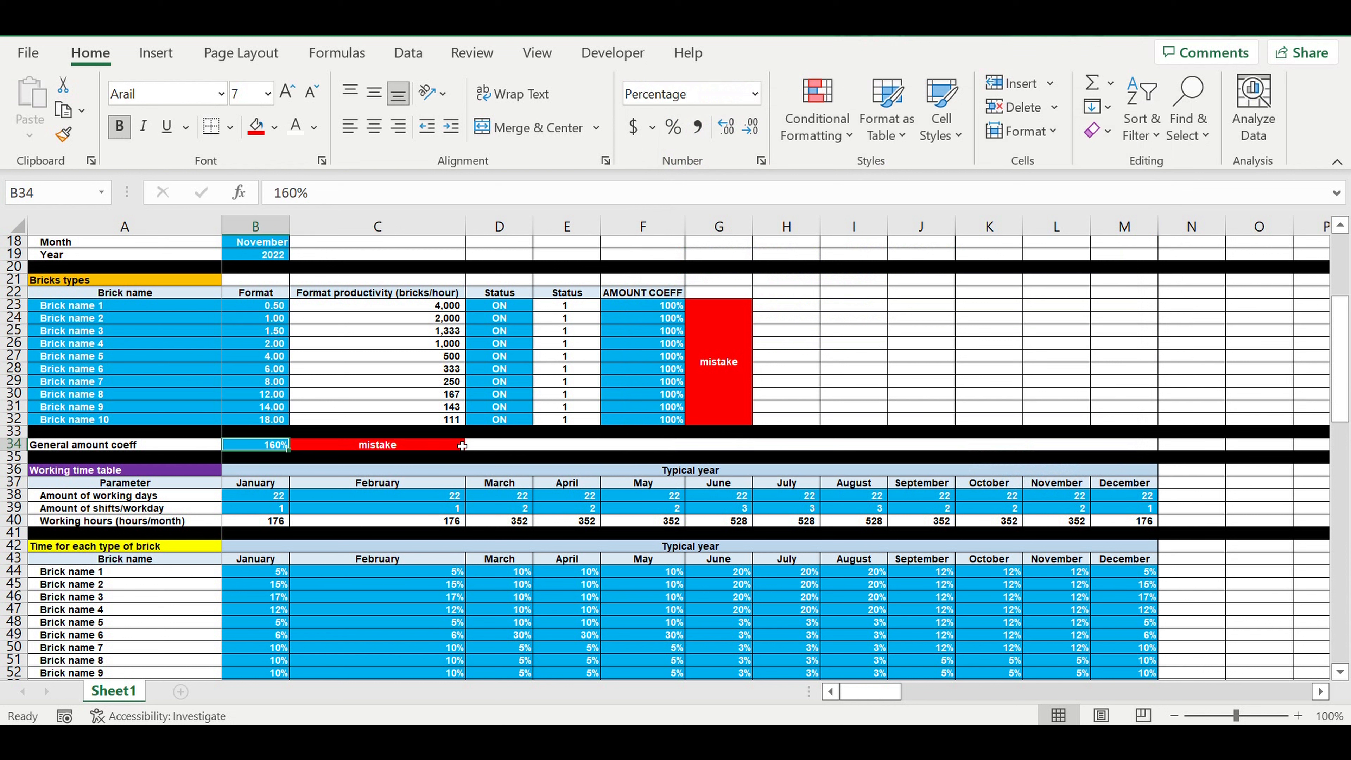
{"action": "type", "text": "160"}
{"action": "key", "text": "Return"}
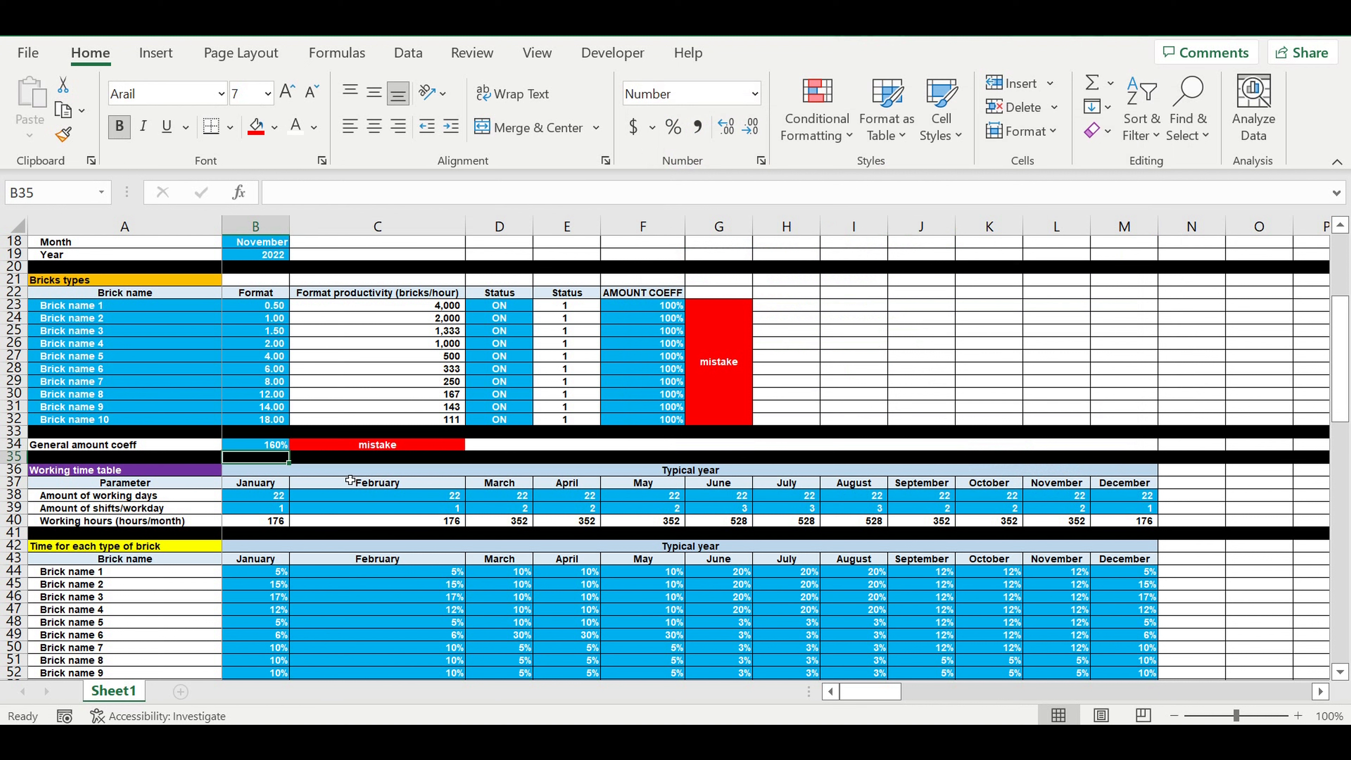
{"action": "left_click", "coordinate": [316, 483]}
{"action": "left_click", "coordinate": [247, 448]}
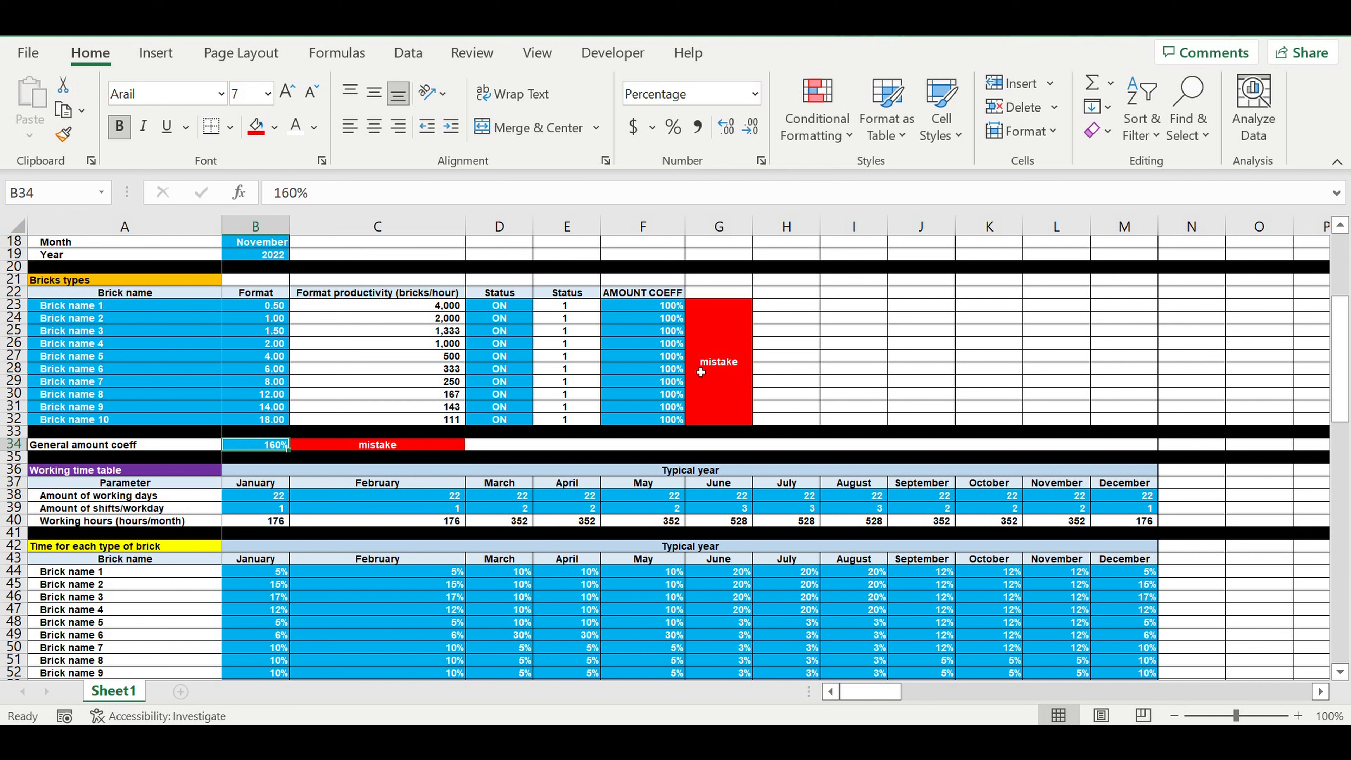
{"action": "left_click", "coordinate": [718, 347]}
{"action": "left_click", "coordinate": [406, 450]}
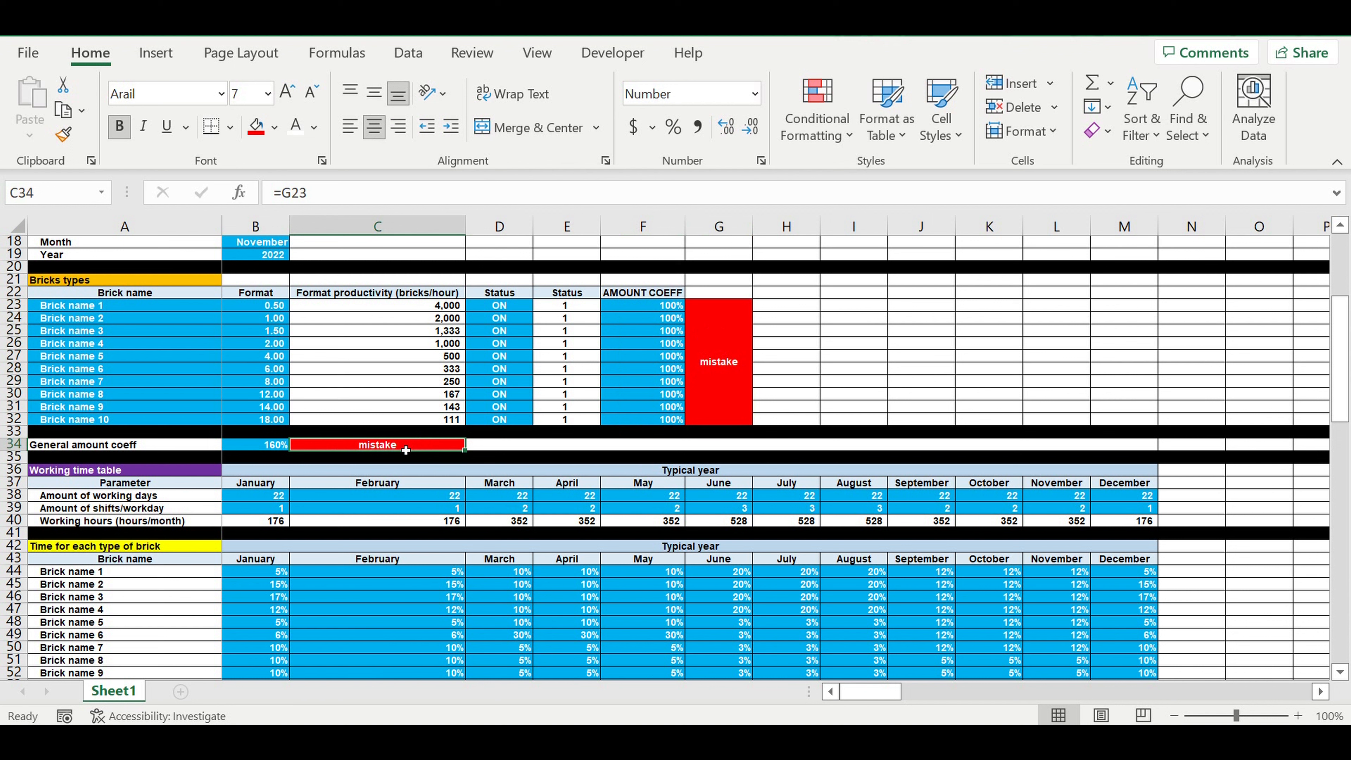
Step: Test the indicator by setting the general amount coefficient in B34 to 150%, 140% and finally 130%
{"action": "left_click", "coordinate": [264, 449]}
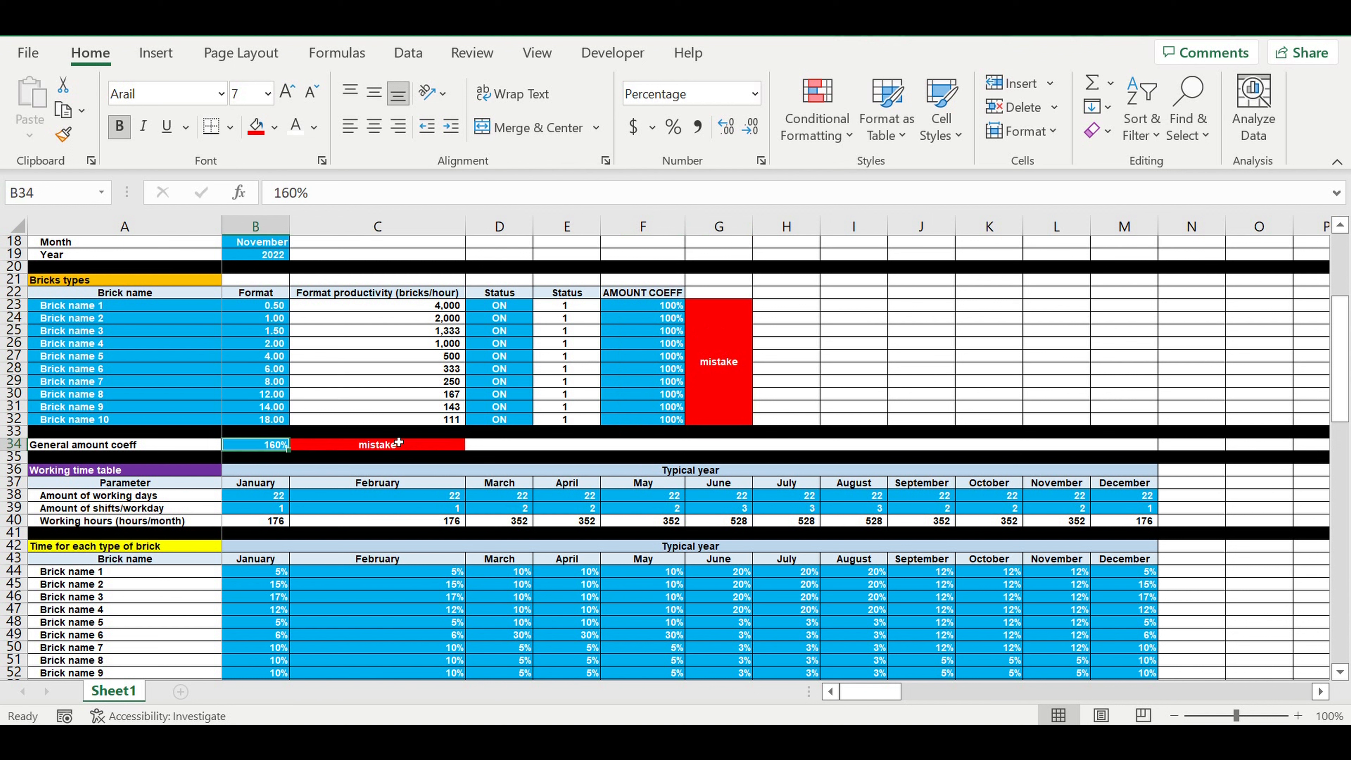
{"action": "type", "text": "150"}
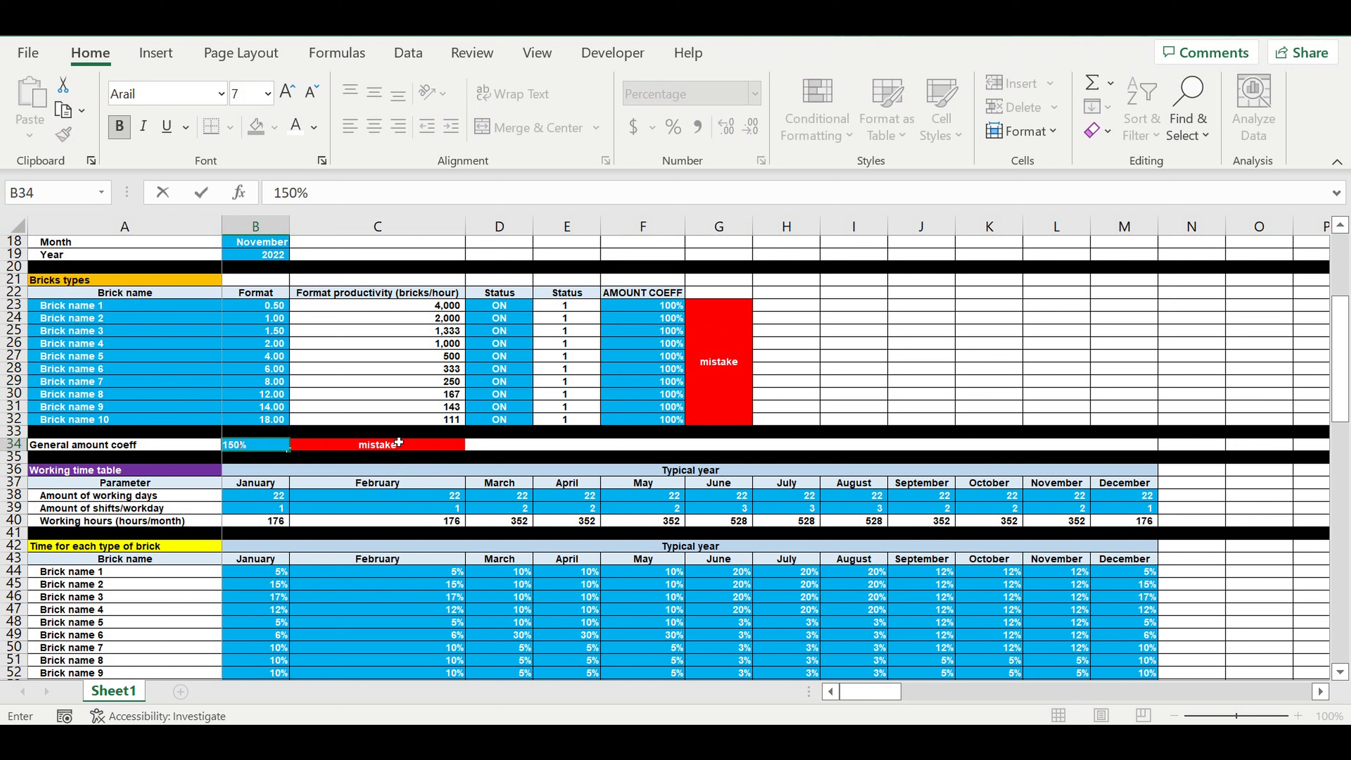
{"action": "key", "text": "Return"}
{"action": "left_click", "coordinate": [264, 448]}
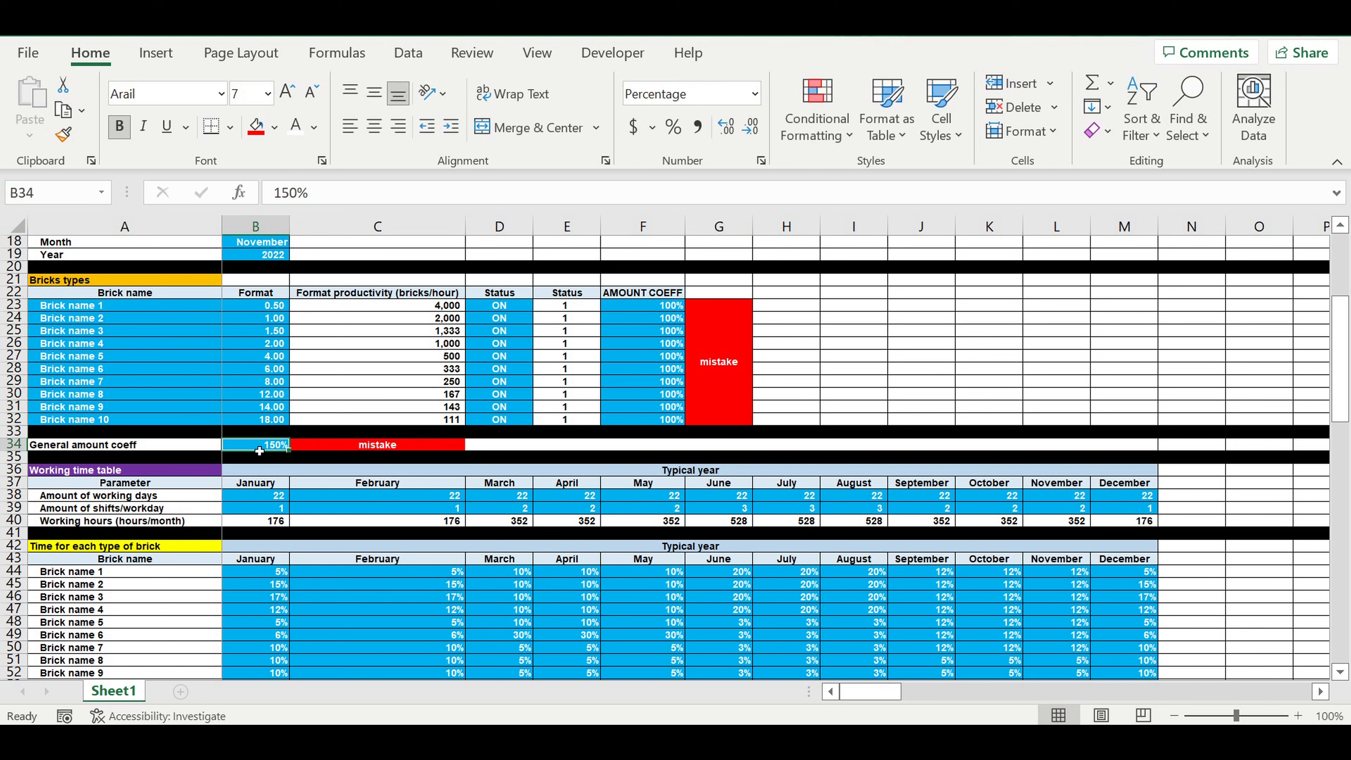
{"action": "type", "text": "140"}
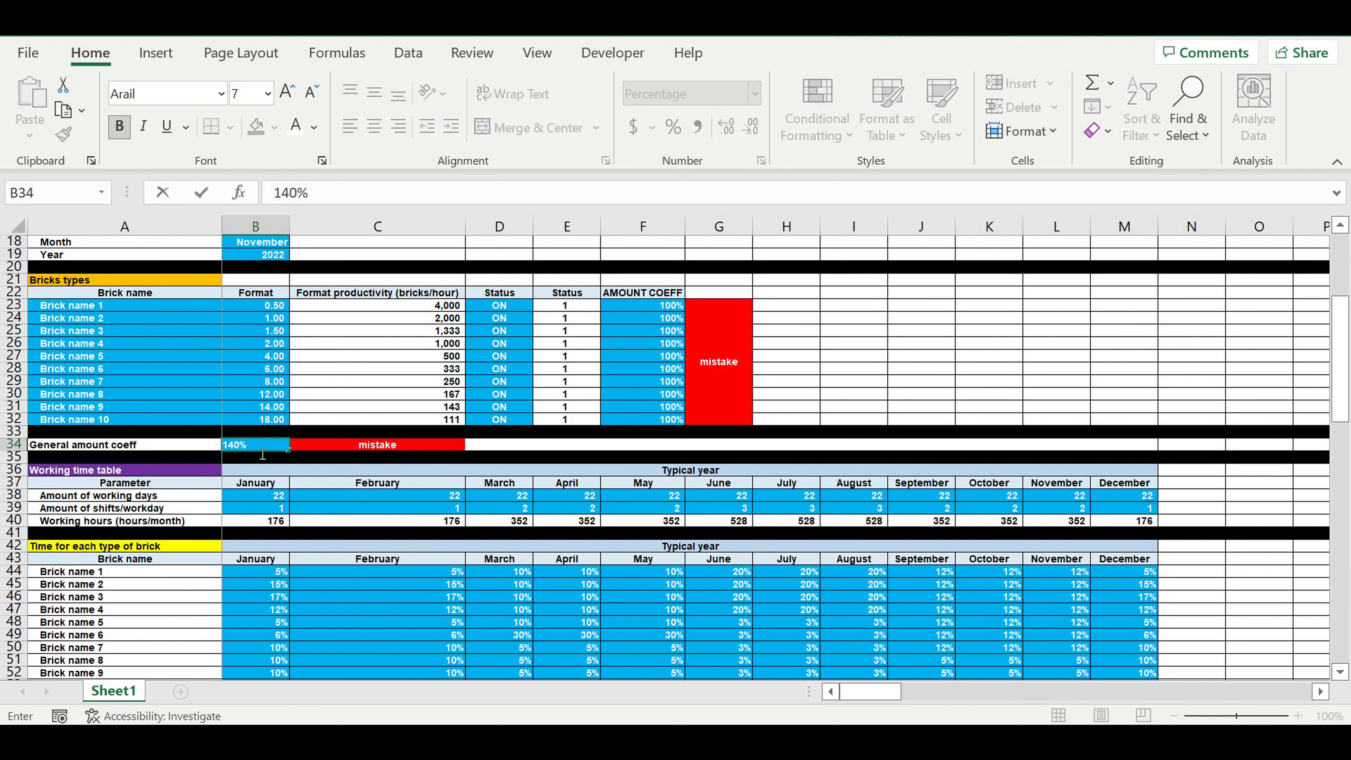
{"action": "key", "text": "Return"}
{"action": "left_click", "coordinate": [259, 448]}
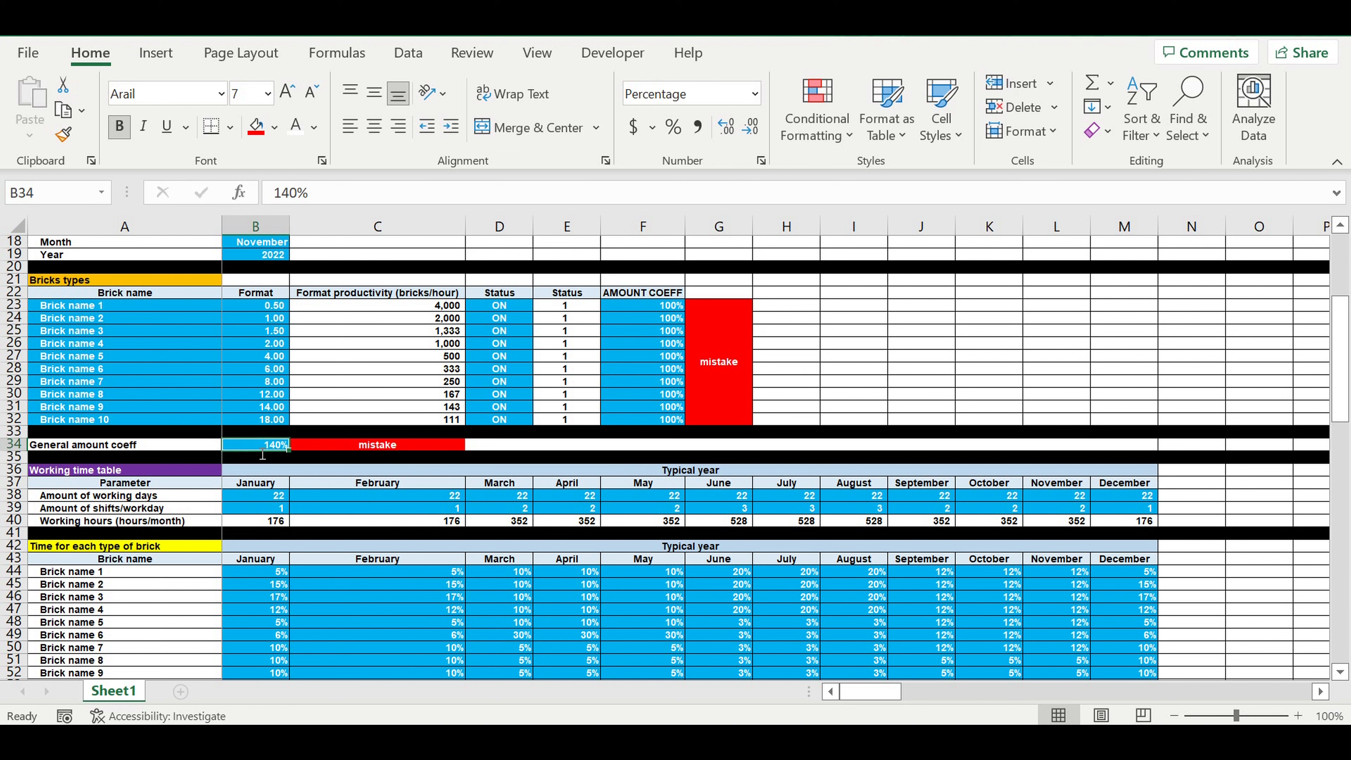
{"action": "type", "text": "130"}
{"action": "key", "text": "Return"}
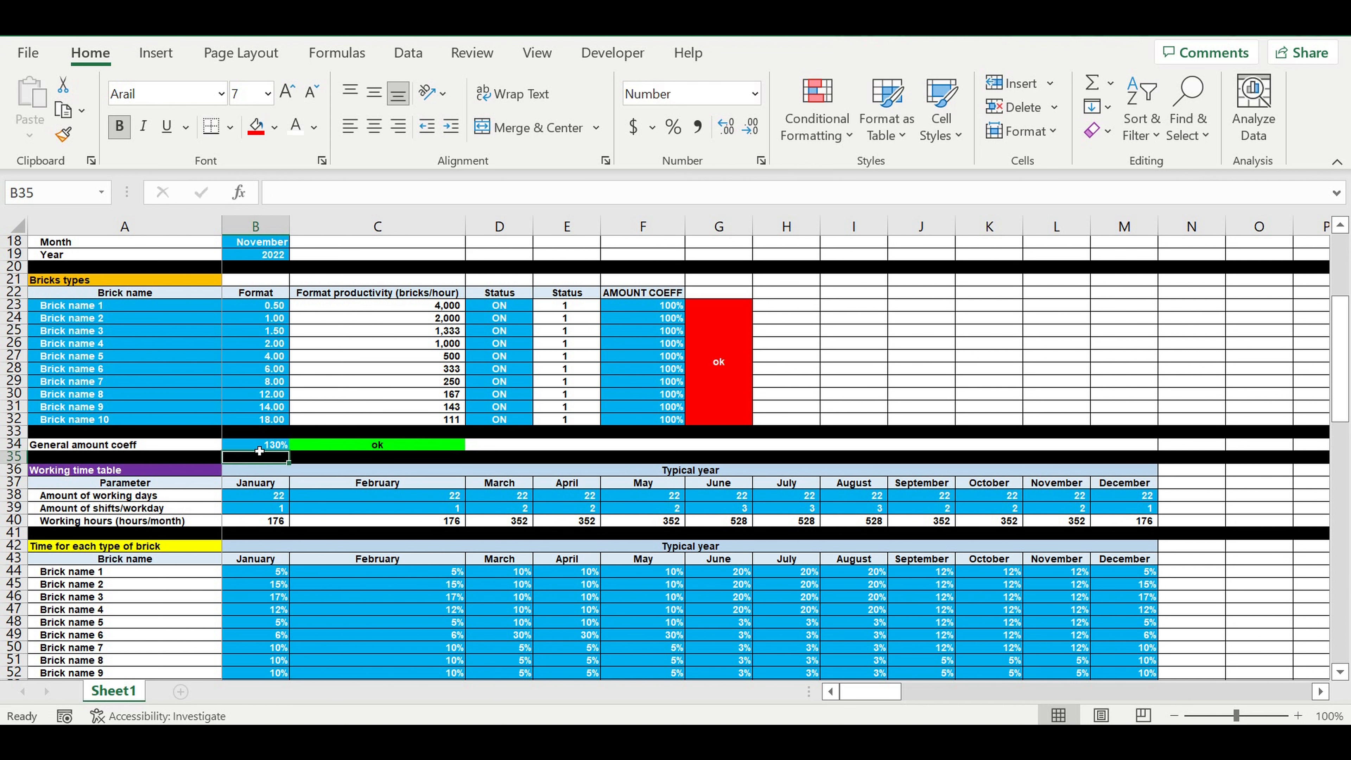
{"action": "left_click", "coordinate": [433, 449]}
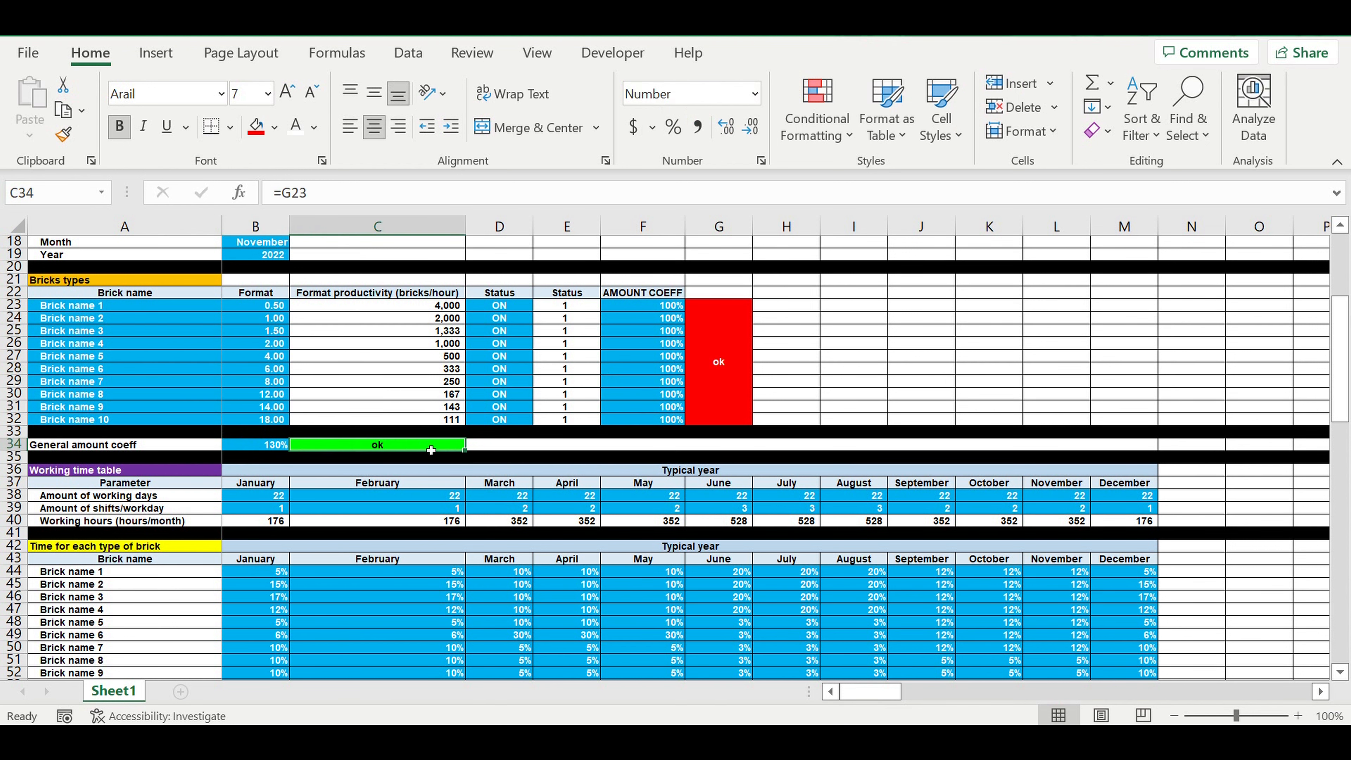
{"action": "left_click", "coordinate": [726, 354]}
{"action": "right_click", "coordinate": [727, 358]}
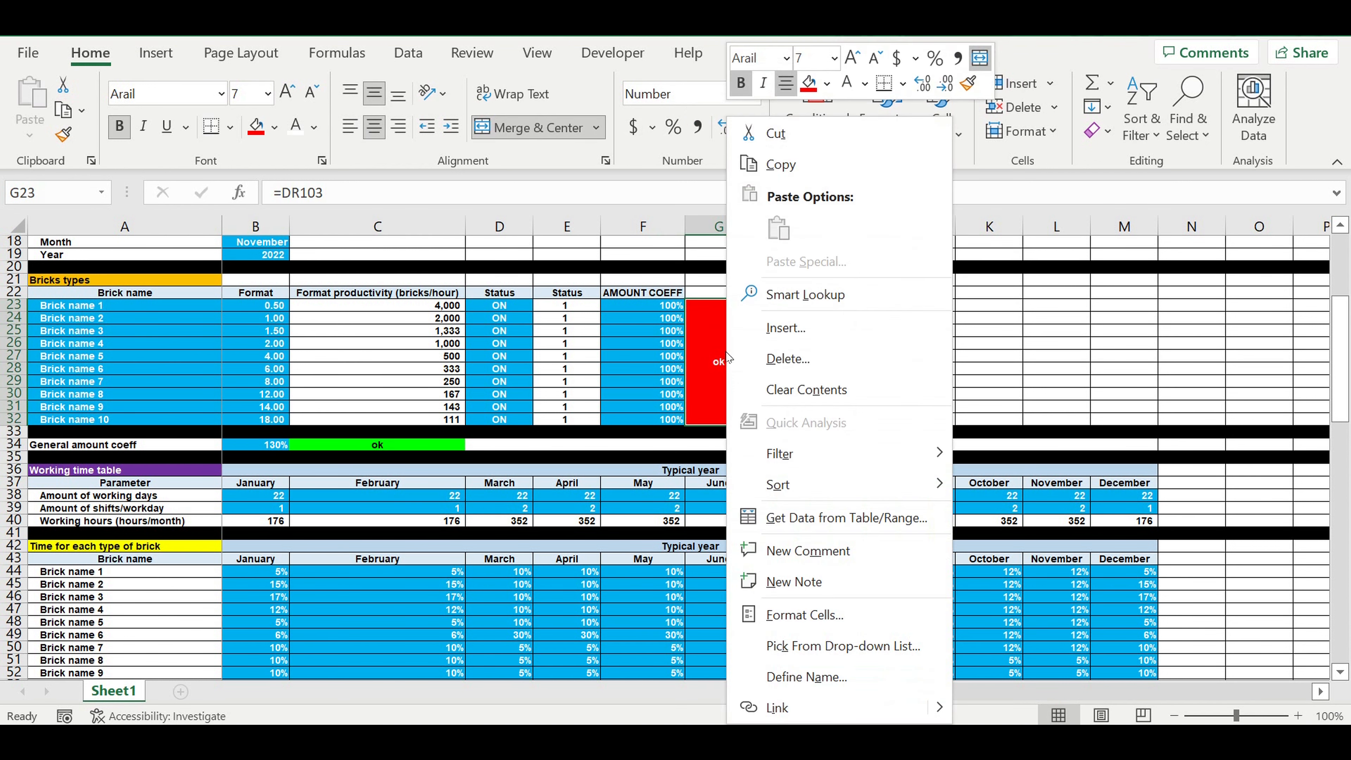
{"action": "left_click", "coordinate": [795, 615]}
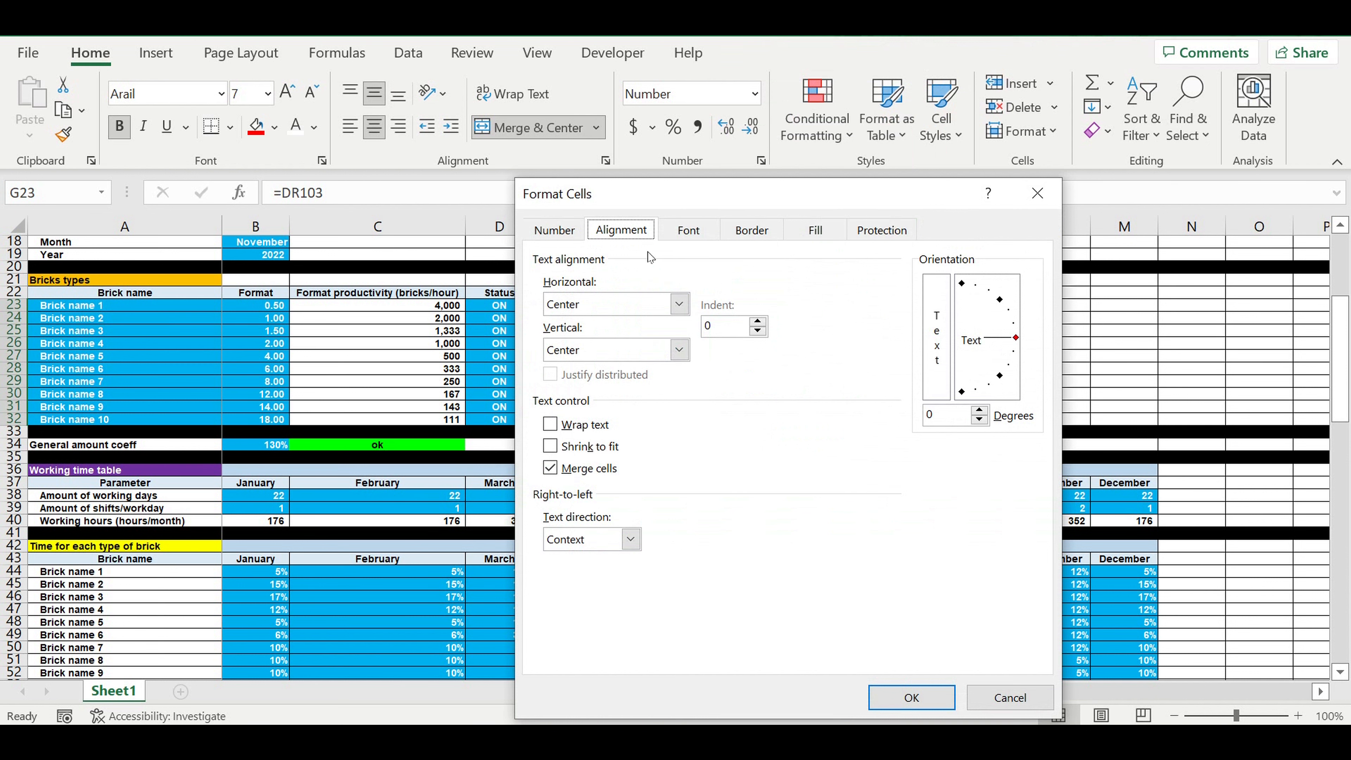
{"action": "left_click", "coordinate": [1036, 192]}
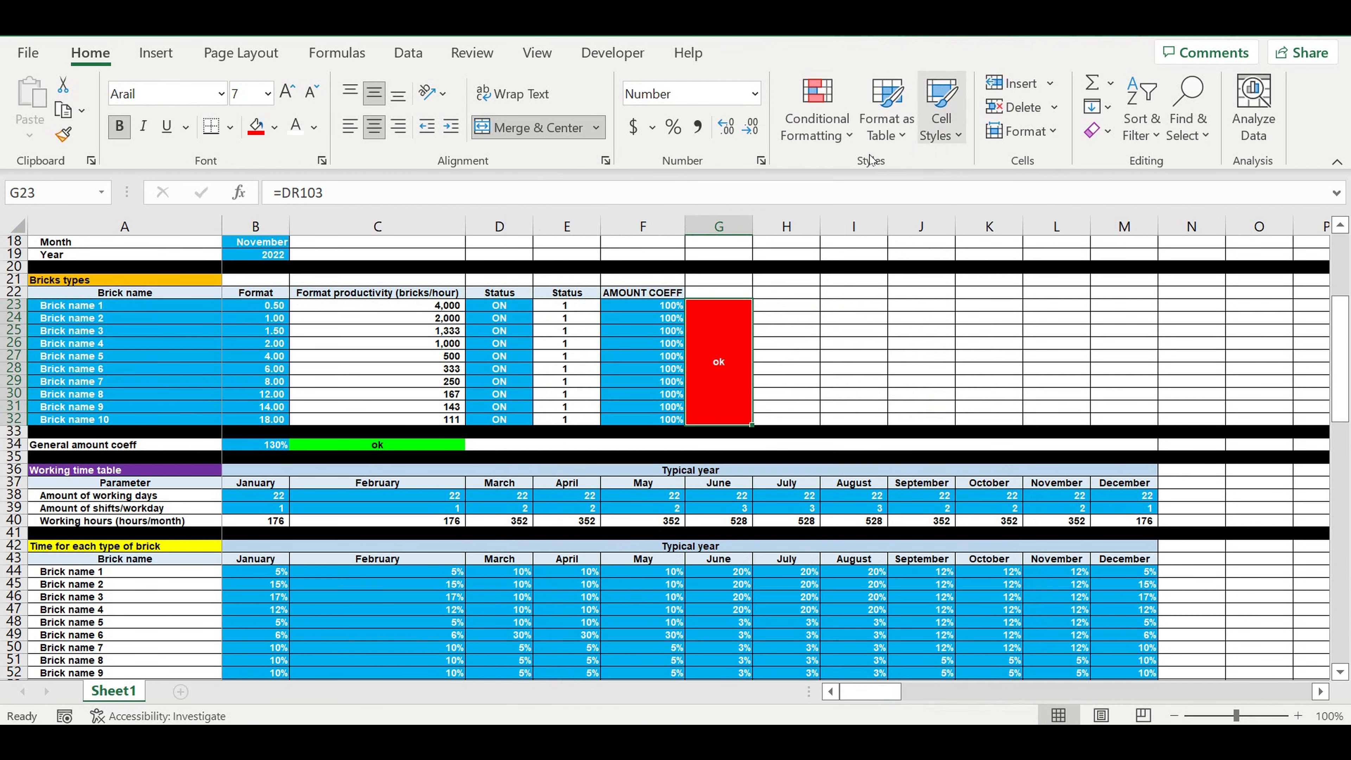
Step: Clear the conditional formatting rules from the merged check cell G23 beside the amount coefficients
{"action": "left_click", "coordinate": [854, 139]}
{"action": "mouse_move", "coordinate": [843, 459]}
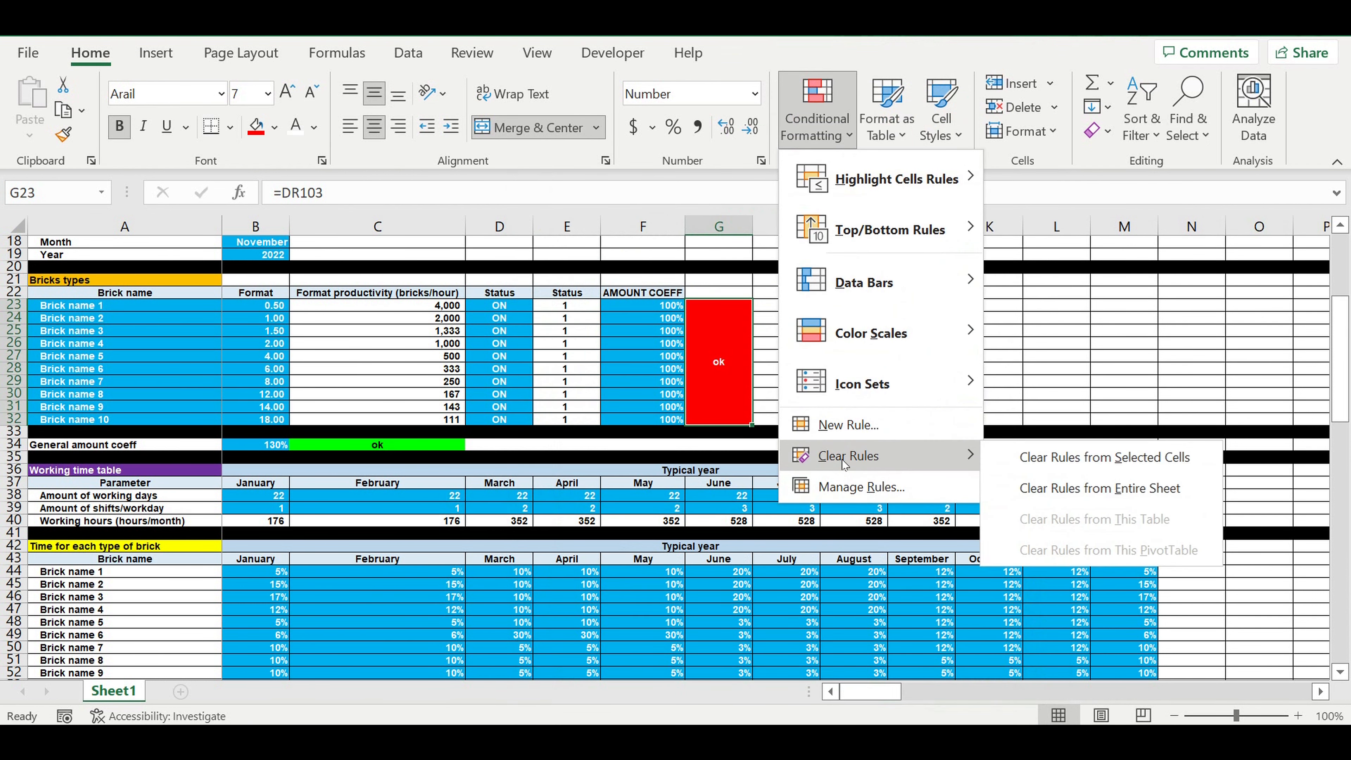
{"action": "left_click", "coordinate": [1068, 465]}
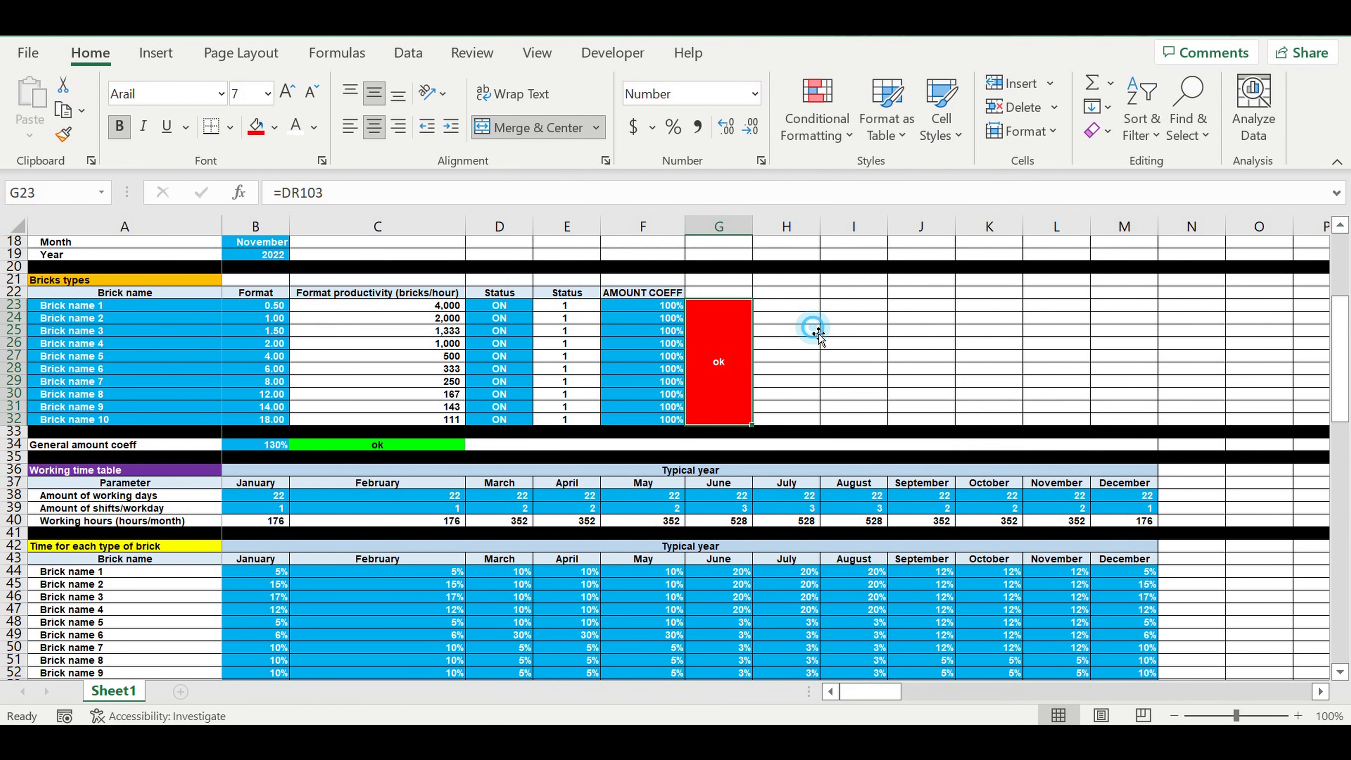
Step: Create a formula-based conditional formatting rule for the merged cell G23 with the formula =$G$23="ok"
{"action": "left_click", "coordinate": [817, 125]}
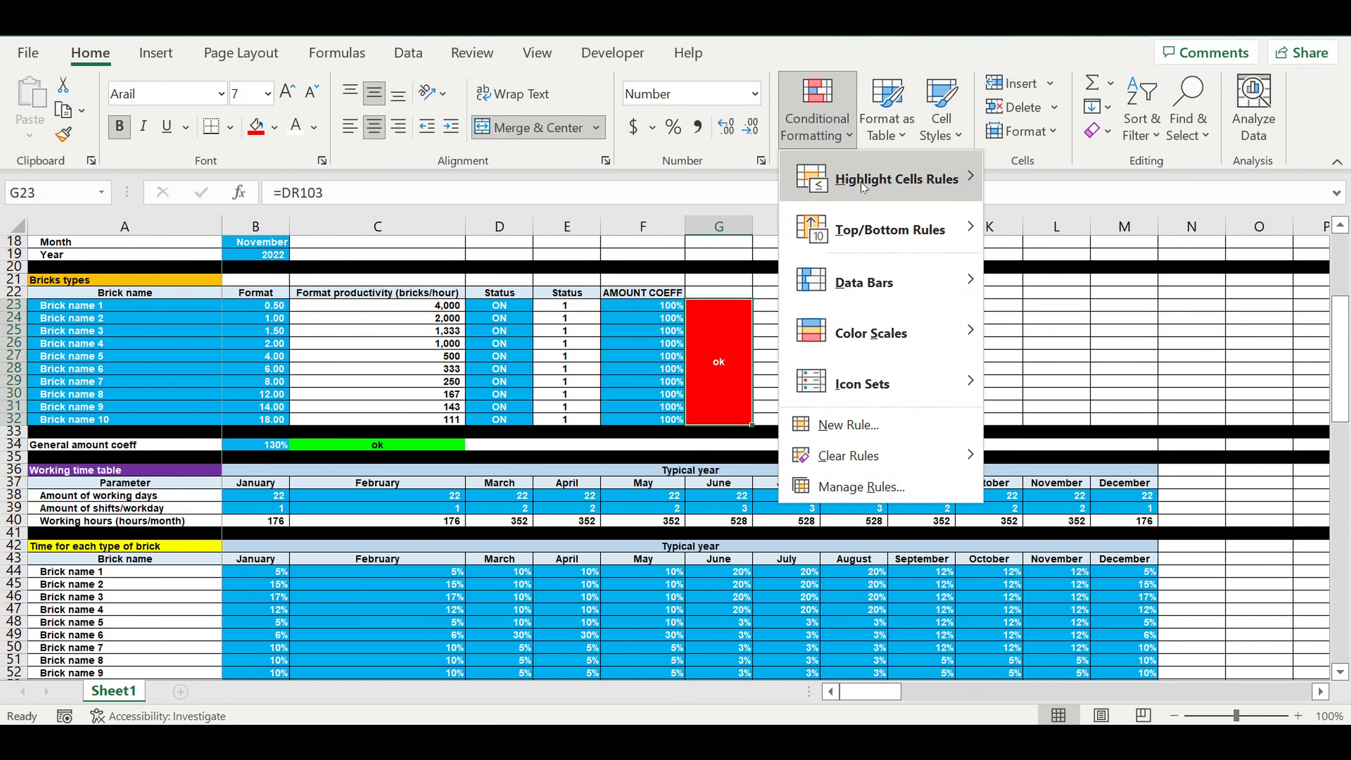
{"action": "left_click", "coordinate": [851, 426]}
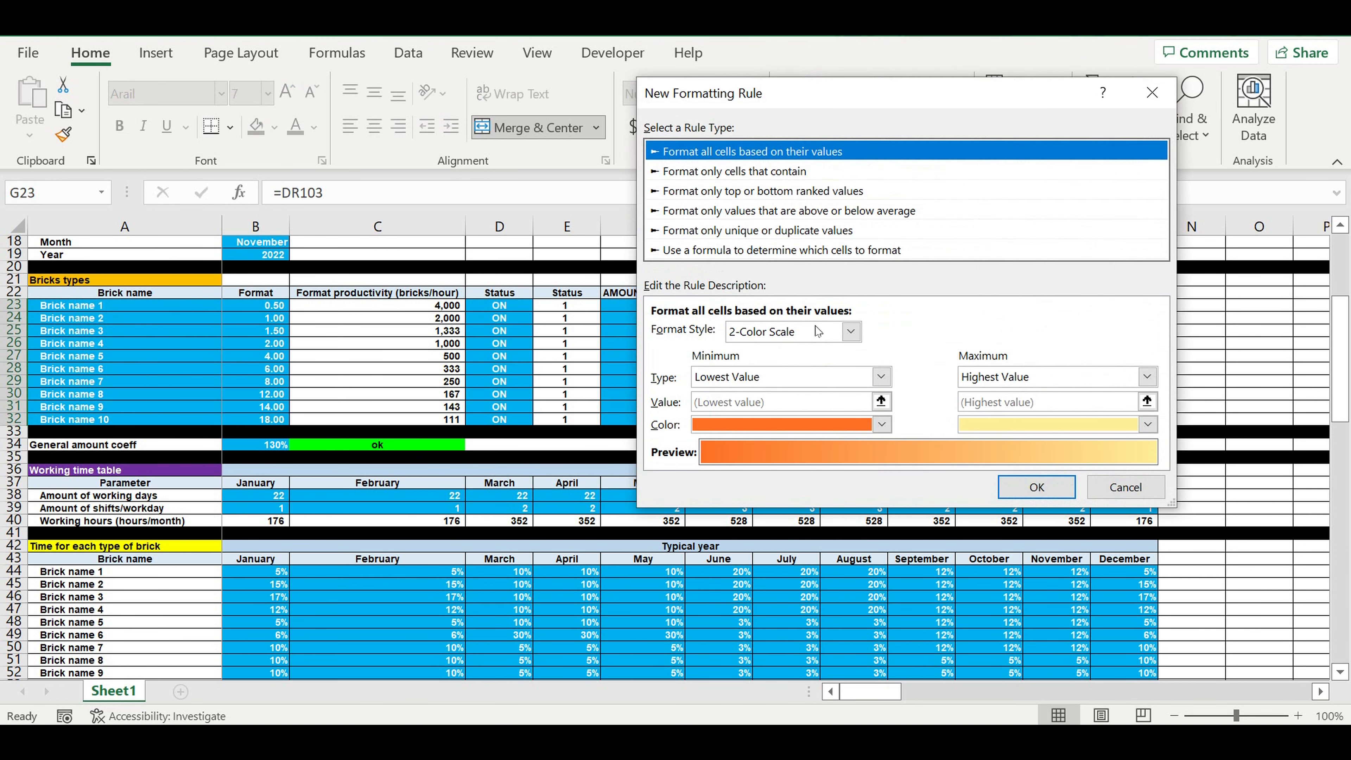
{"action": "left_click", "coordinate": [691, 251]}
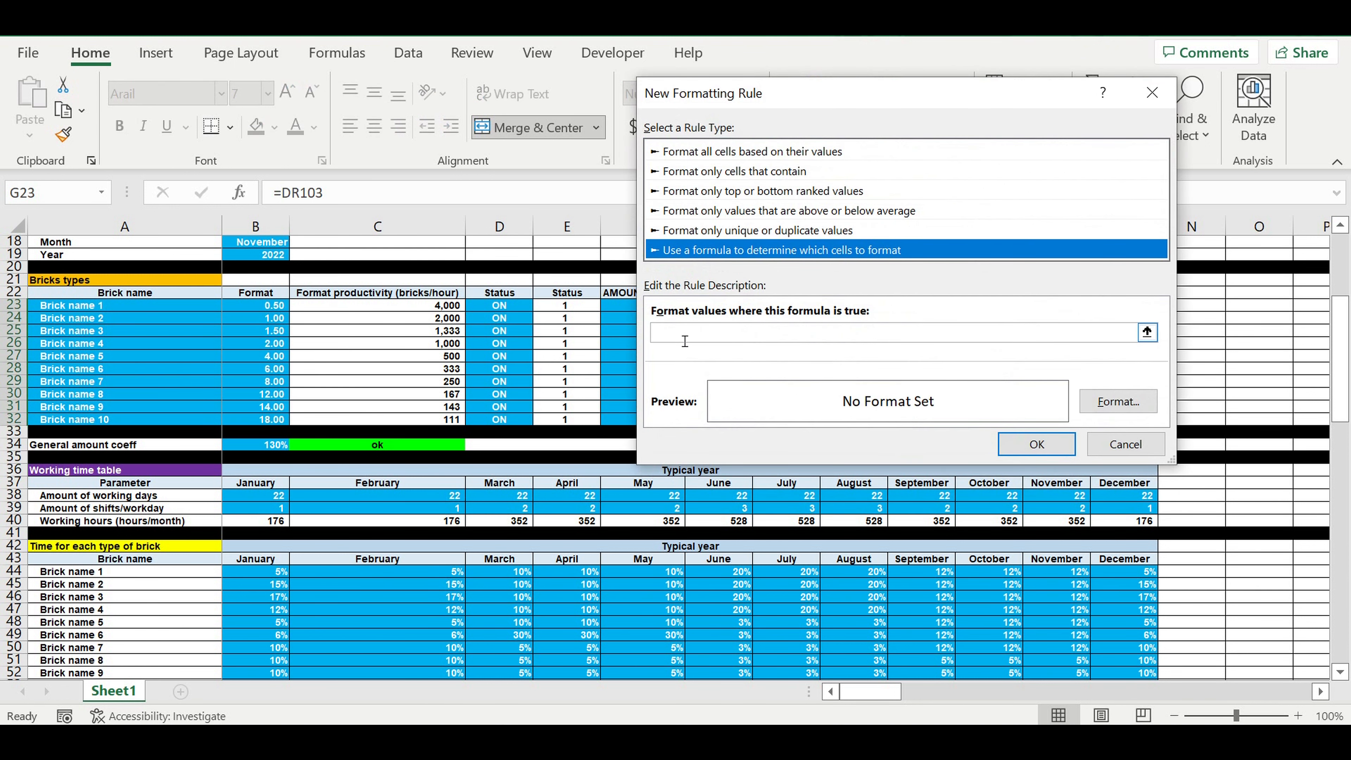
{"action": "left_click", "coordinate": [678, 333]}
{"action": "left_click_drag", "start_coordinate": [654, 107], "coordinate": [780, 90]}
{"action": "left_click", "coordinate": [720, 354]}
{"action": "type", "text": "="}
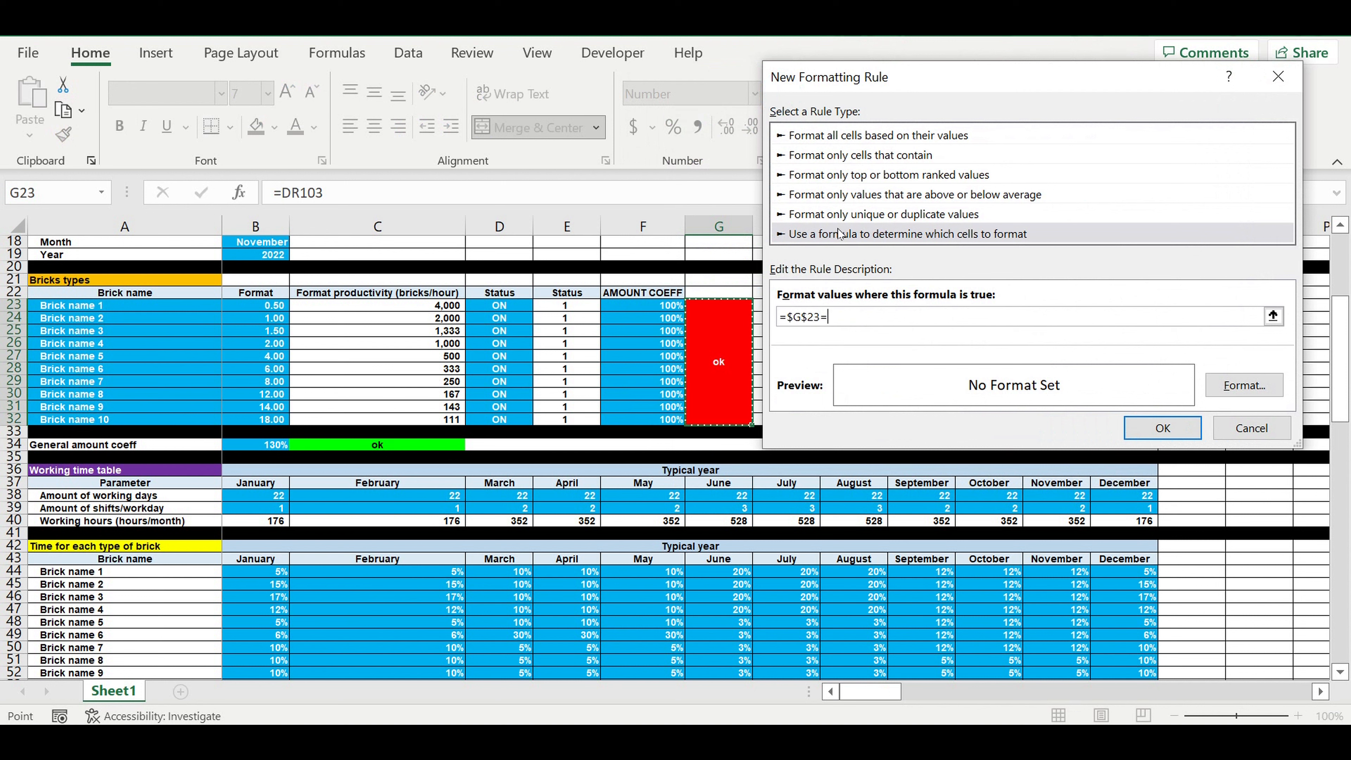
{"action": "type", "text": "\"ok\""}
Step: Set the fill of the G23 rule's format to bright green from the standard color palette
{"action": "left_click", "coordinate": [1257, 391]}
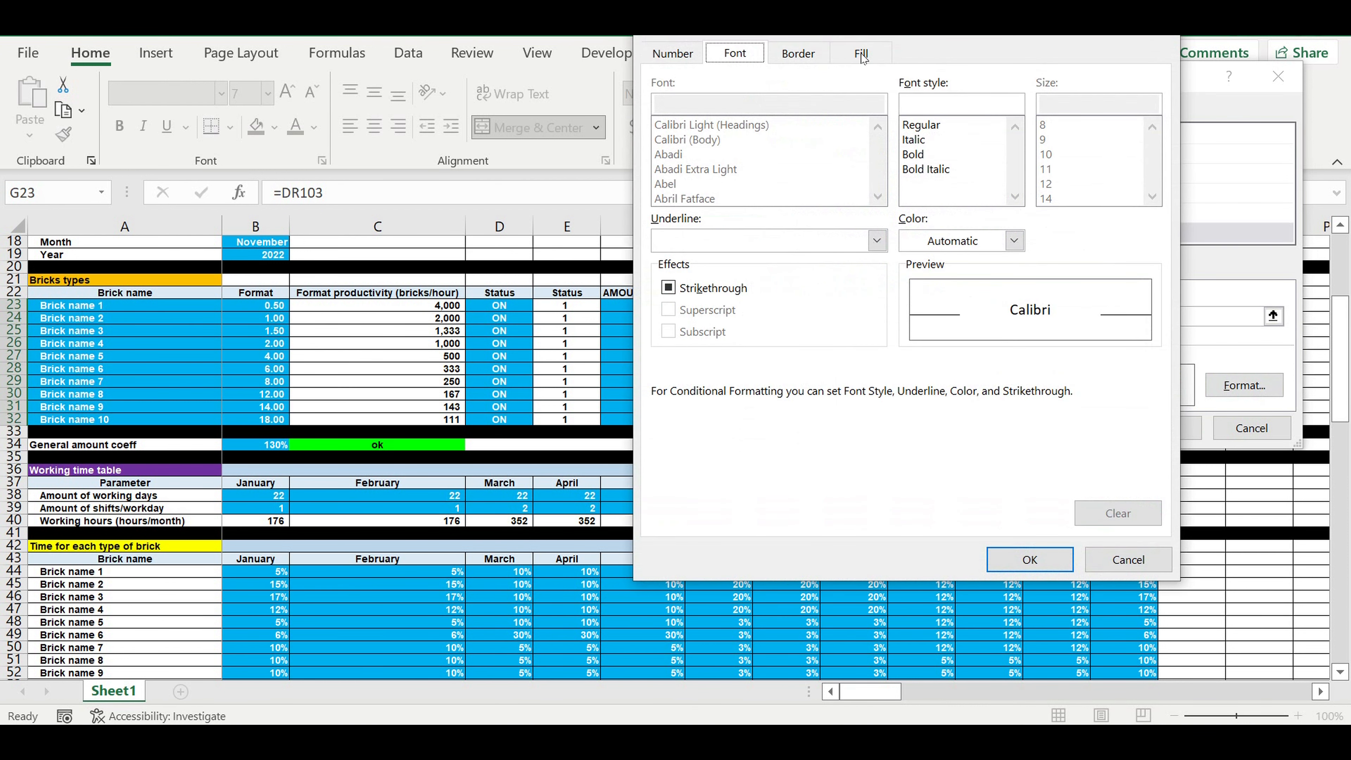
{"action": "left_click", "coordinate": [862, 54]}
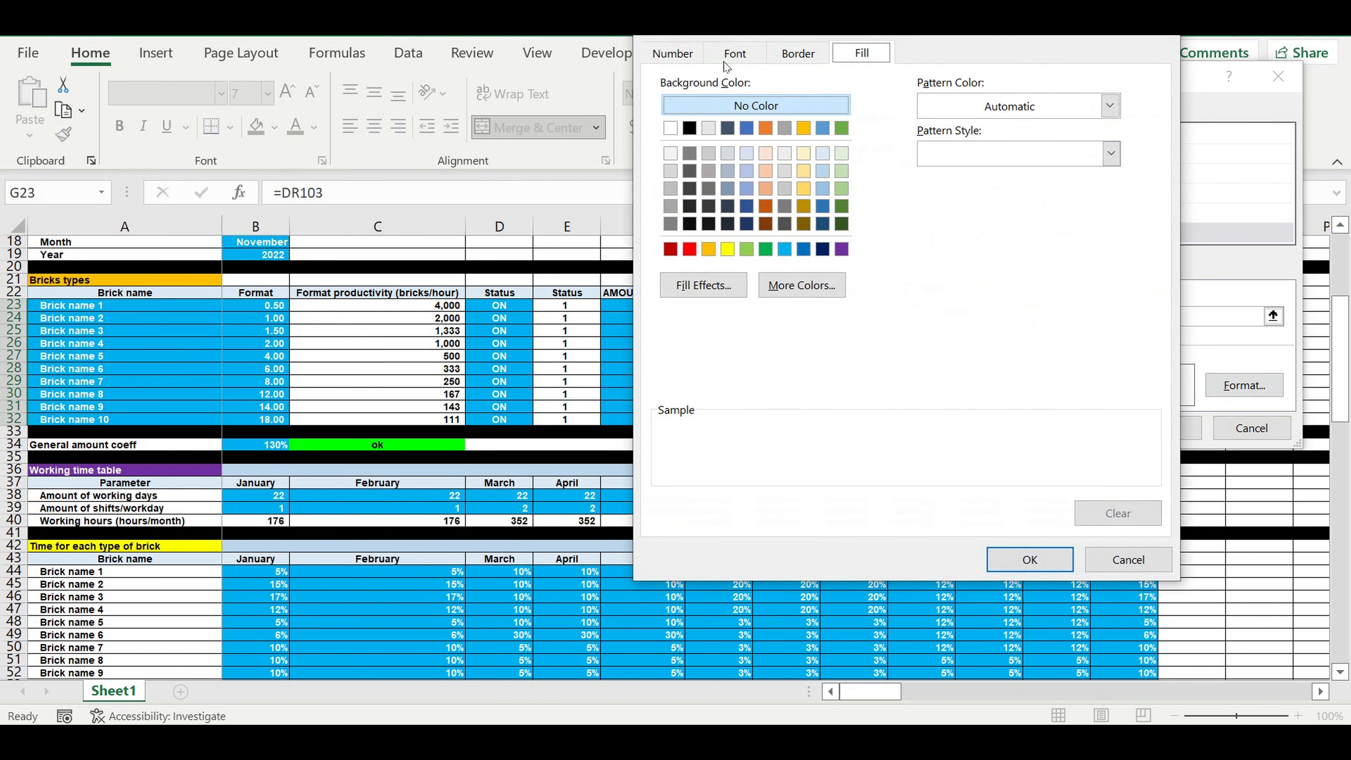
{"action": "left_click", "coordinate": [806, 286]}
{"action": "left_click", "coordinate": [803, 225]}
{"action": "left_click", "coordinate": [807, 219]}
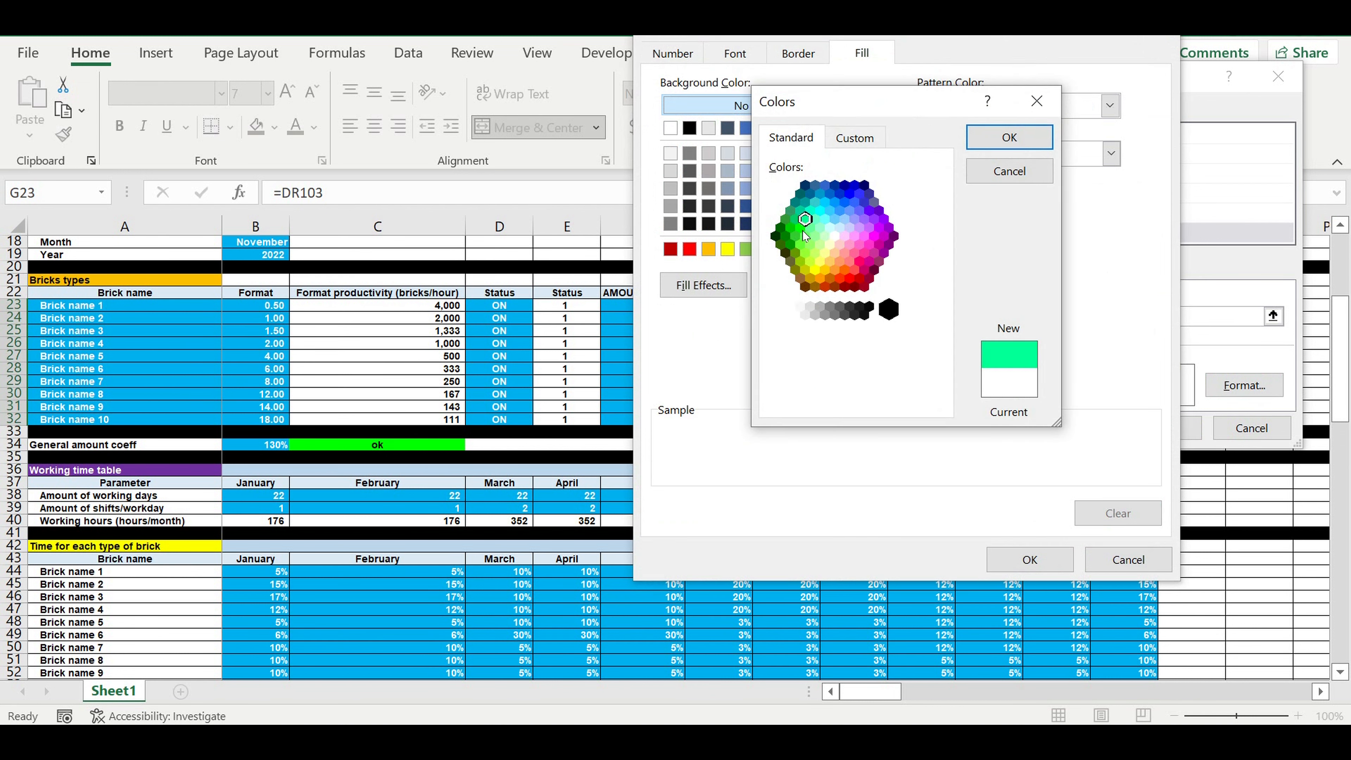
{"action": "left_click", "coordinate": [802, 229]}
{"action": "left_click", "coordinate": [1010, 137]}
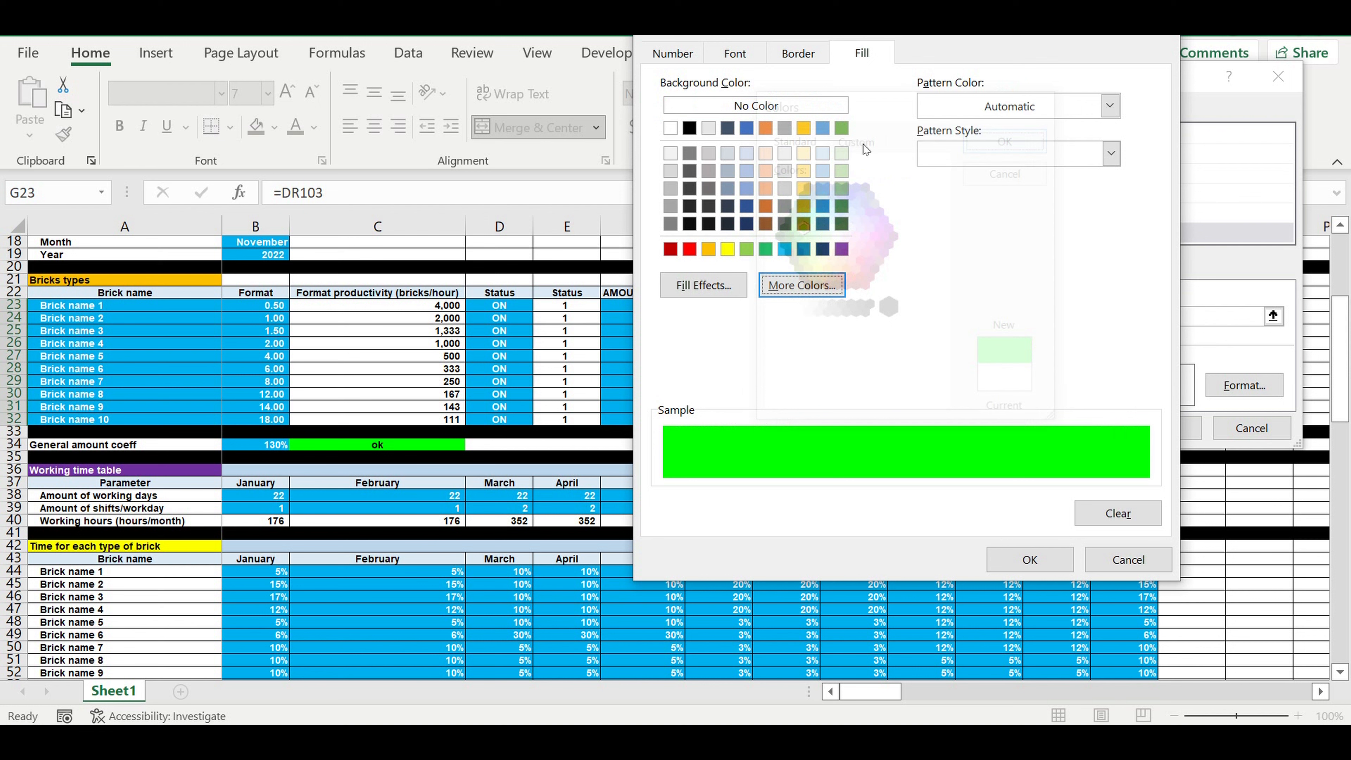
Step: Set the font color of the G23 rule's format to black and apply the rule
{"action": "left_click", "coordinate": [731, 55]}
{"action": "left_click", "coordinate": [1015, 241]}
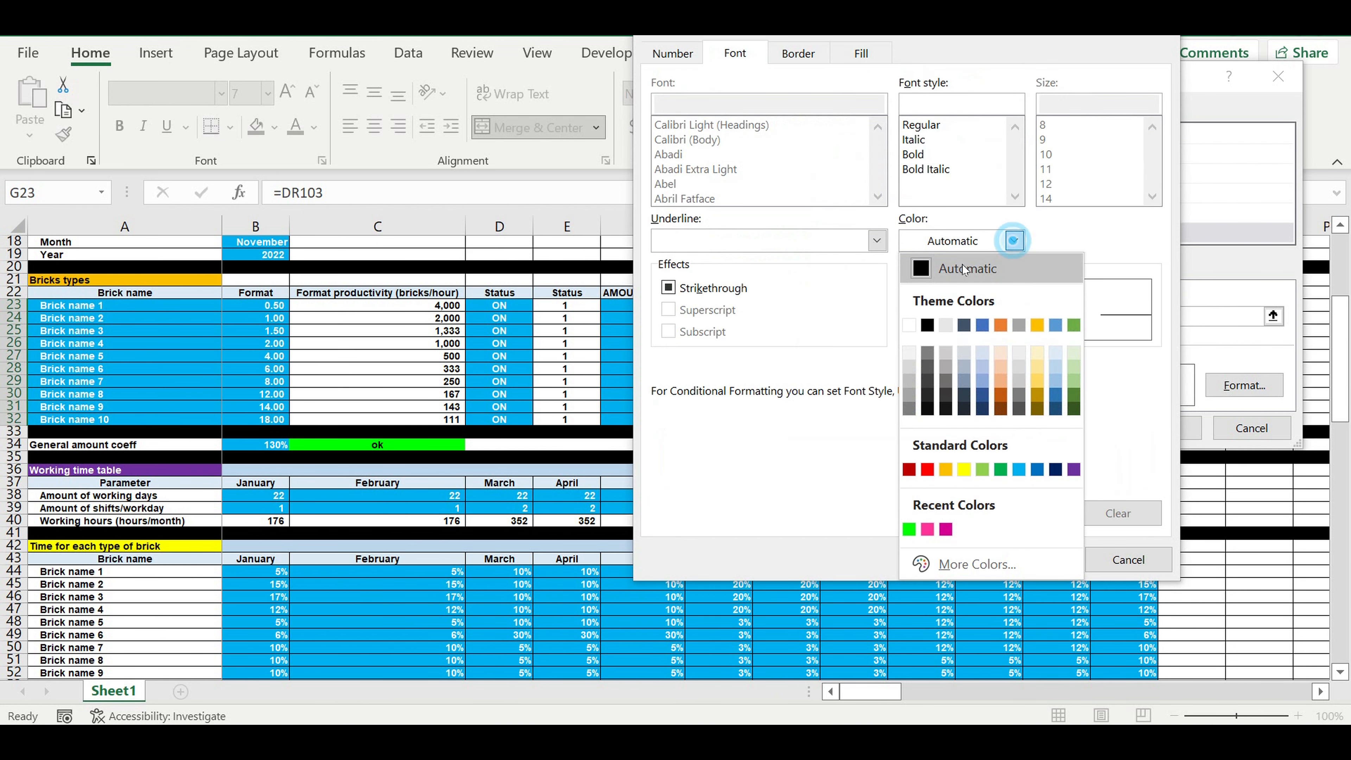
{"action": "left_click", "coordinate": [931, 268]}
{"action": "left_click", "coordinate": [1014, 241]}
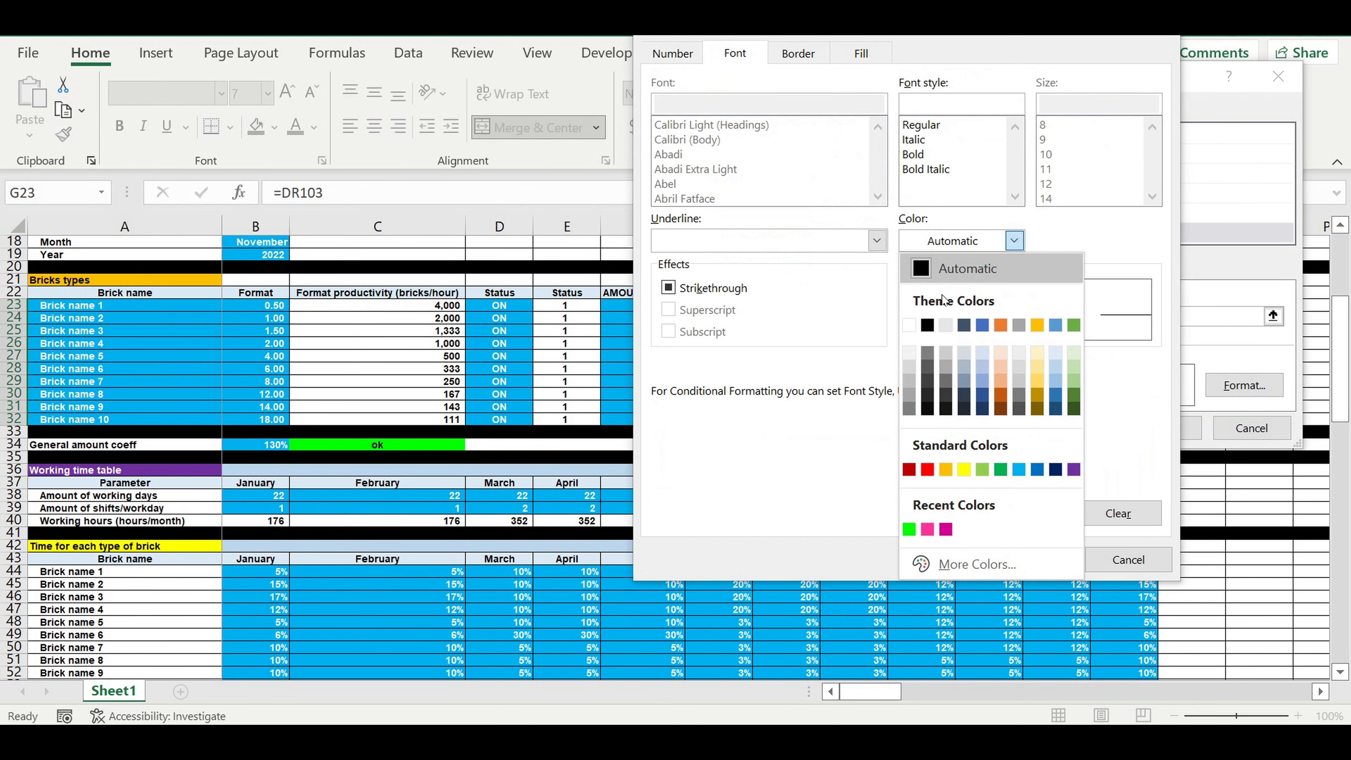
{"action": "left_click", "coordinate": [928, 325]}
{"action": "left_click", "coordinate": [1033, 559]}
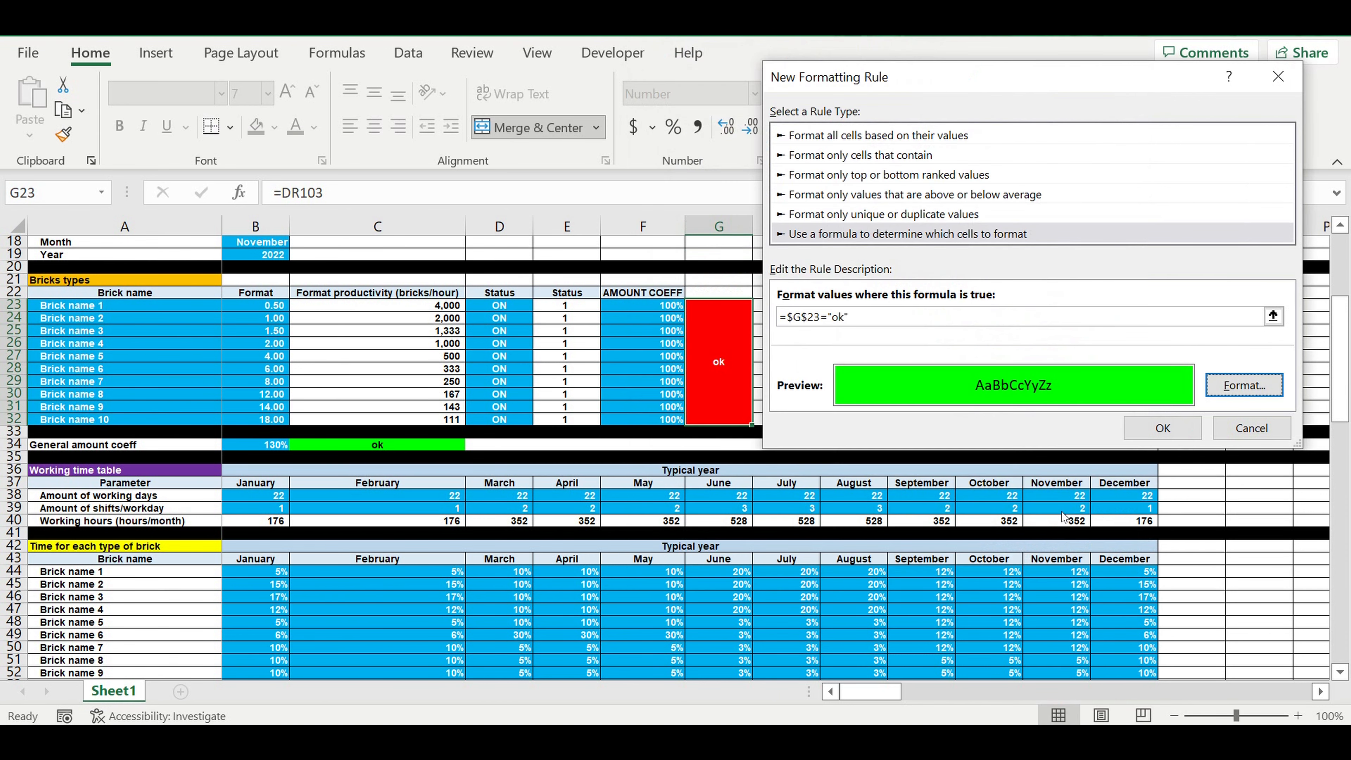
{"action": "left_click", "coordinate": [1166, 427]}
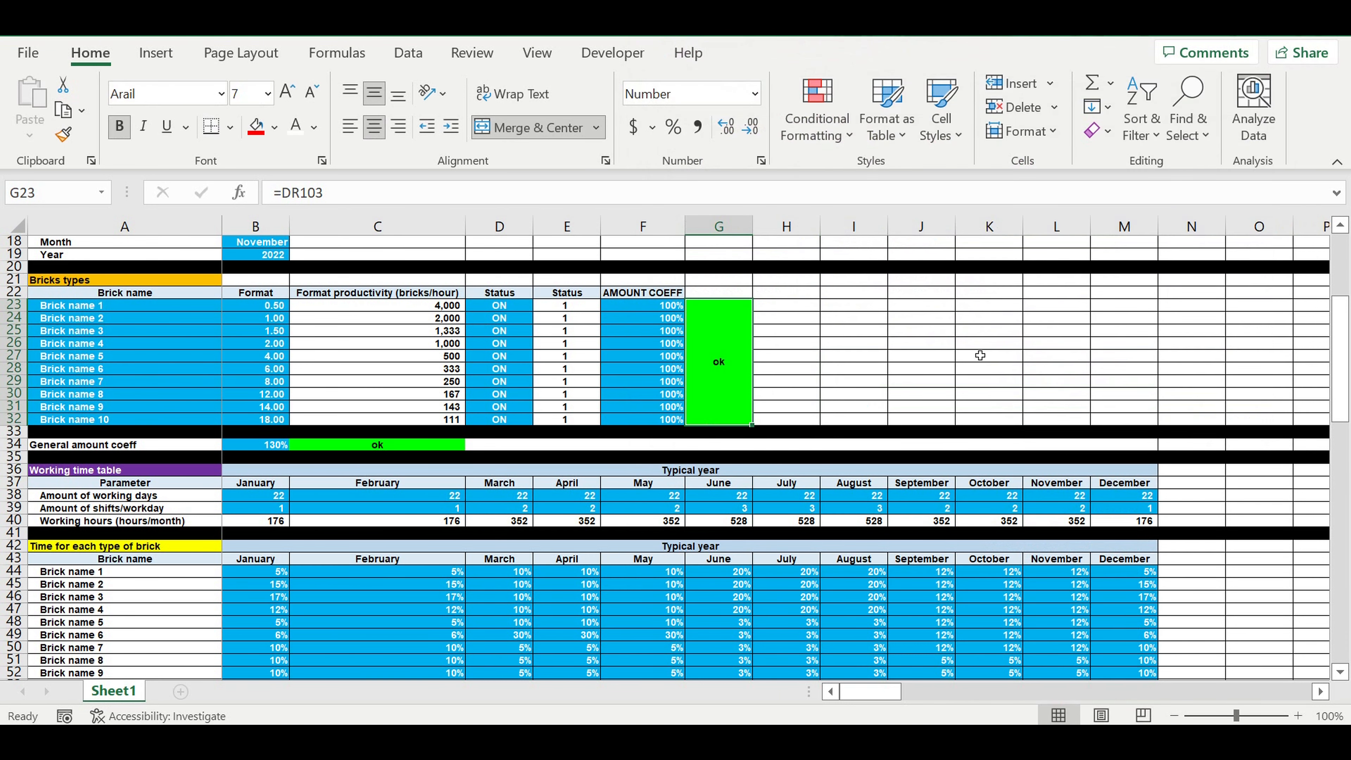
Step: Test both indicators by raising the general amount coefficient in B34 to 135%, 136% and 137%
{"action": "left_click", "coordinate": [979, 349]}
{"action": "left_click", "coordinate": [895, 384]}
{"action": "left_click", "coordinate": [256, 447]}
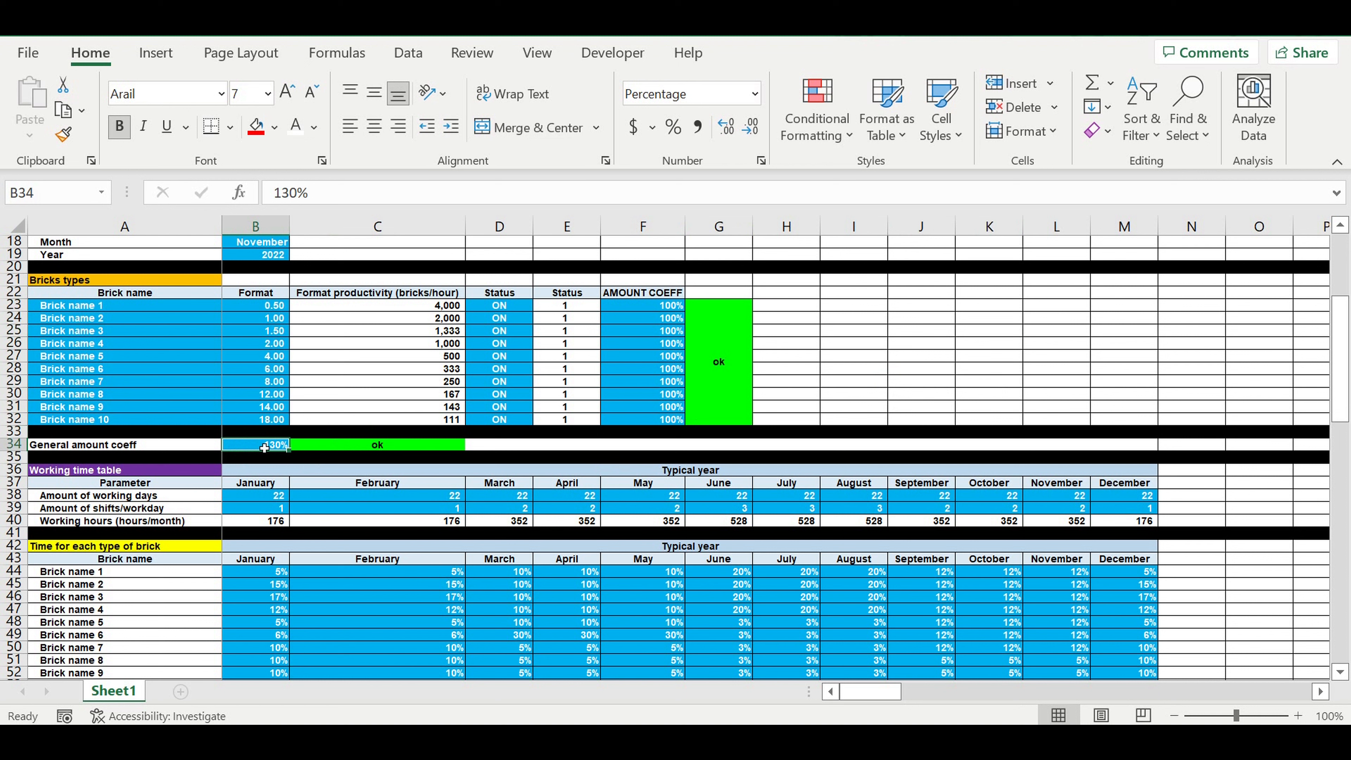
{"action": "type", "text": "135"}
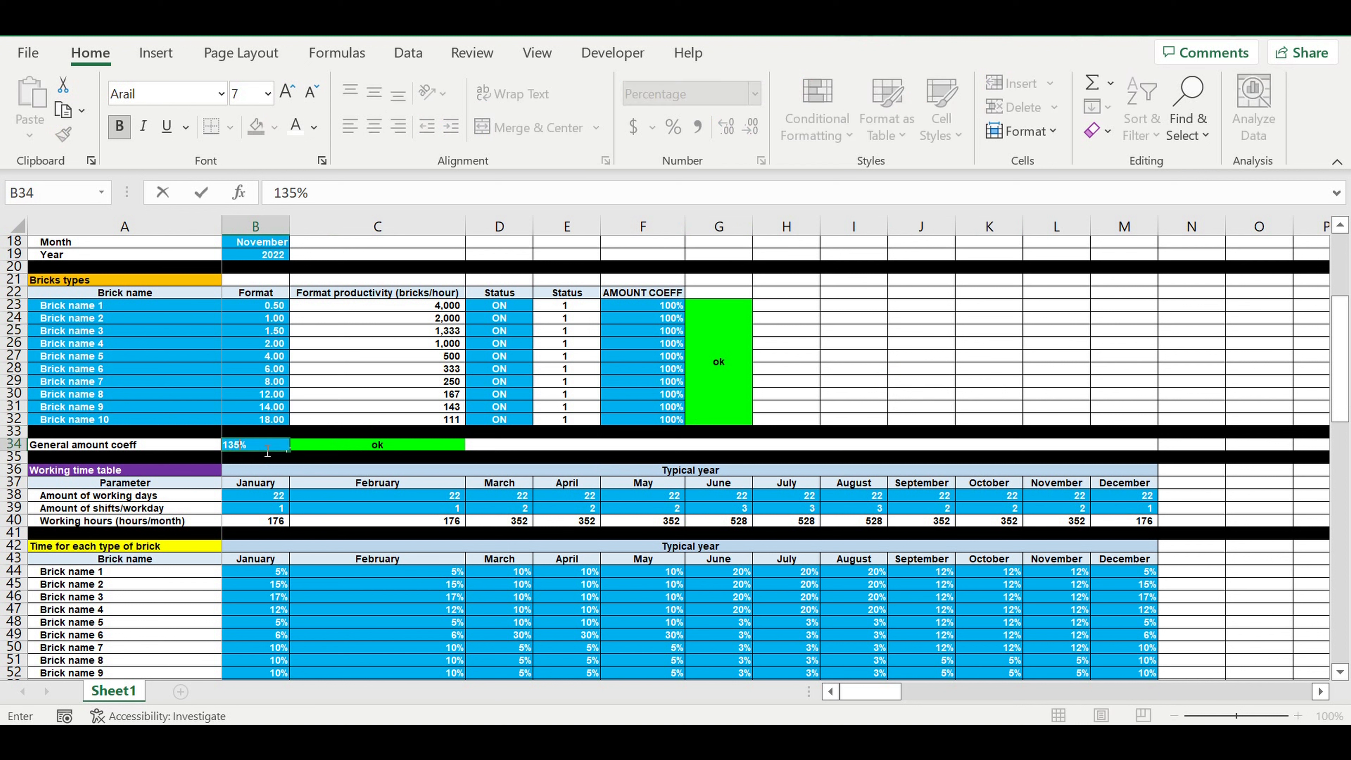
{"action": "key", "text": "Return"}
{"action": "left_click", "coordinate": [268, 448]}
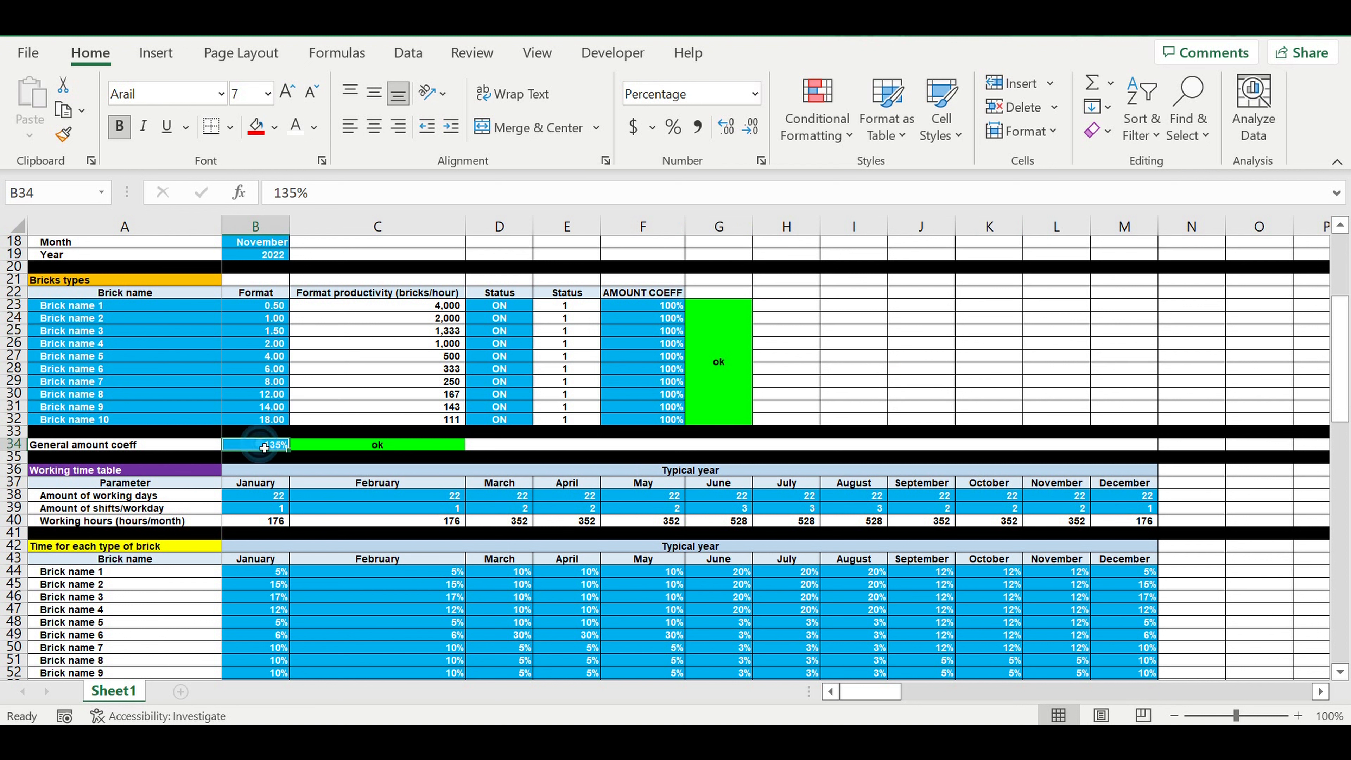
{"action": "type", "text": "136"}
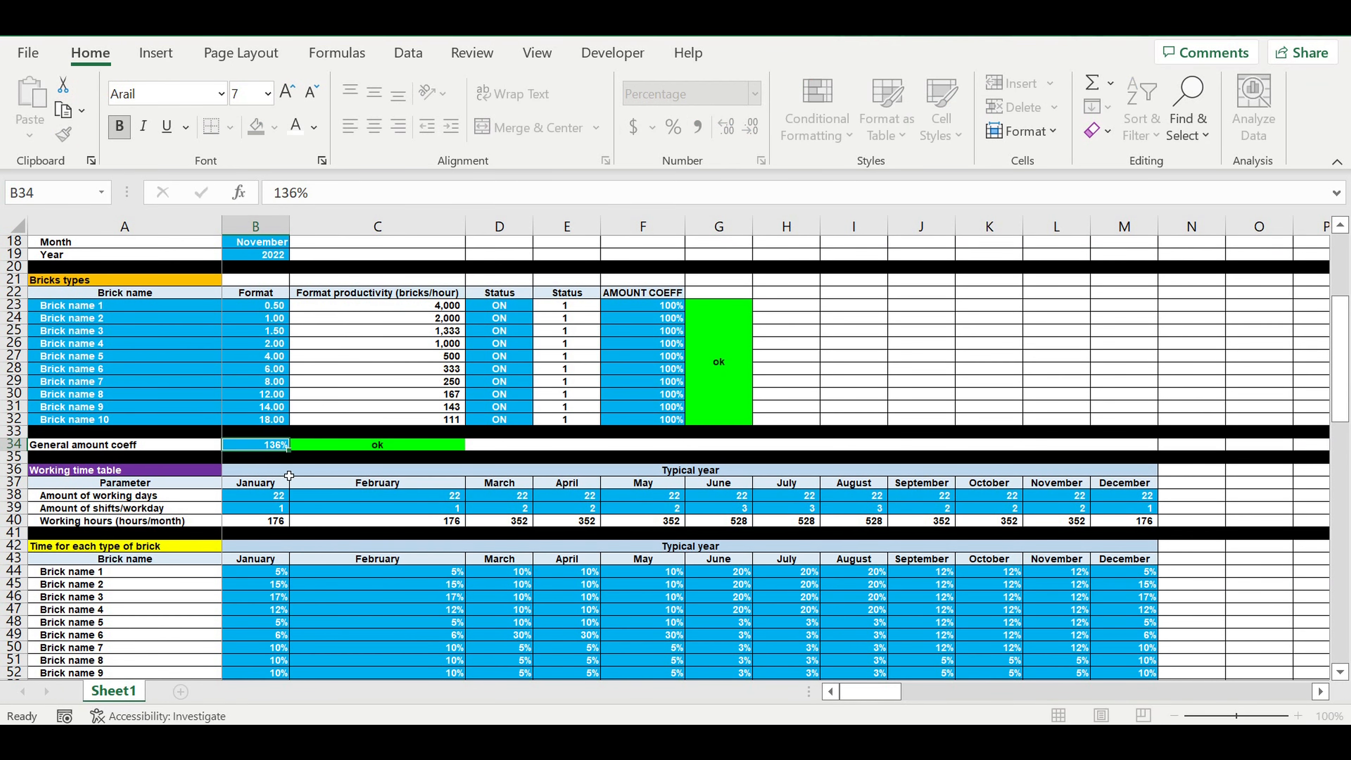
{"action": "key", "text": "Return"}
{"action": "left_click", "coordinate": [264, 446]}
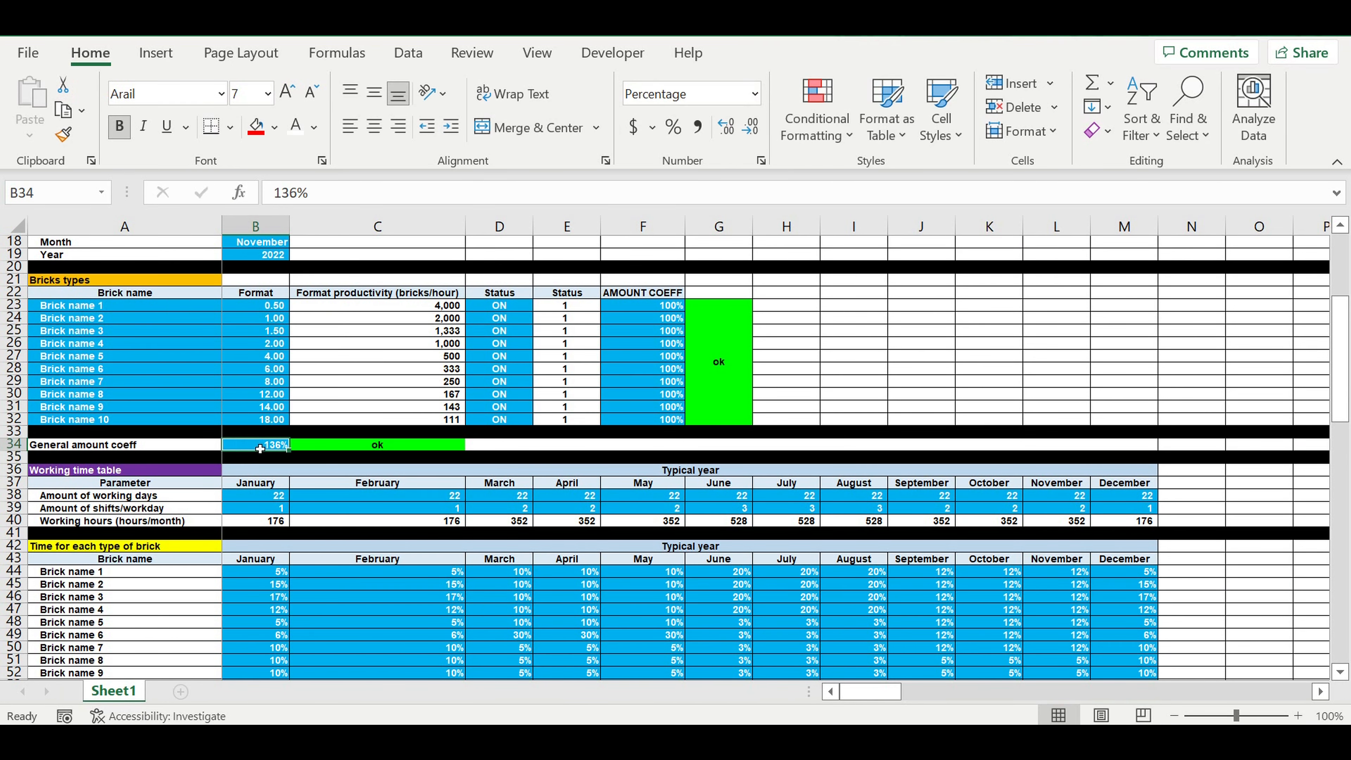
{"action": "type", "text": "137"}
{"action": "key", "text": "Return"}
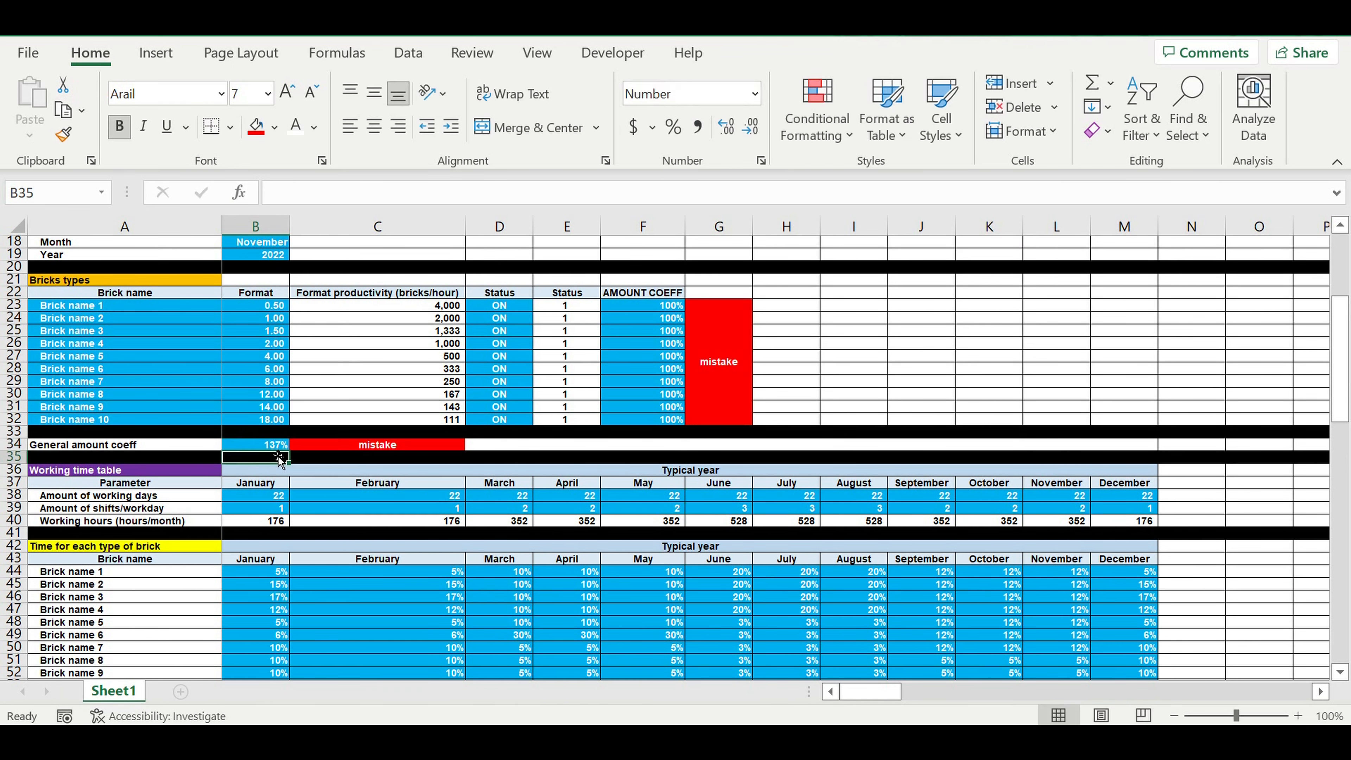
Step: Set the general amount coefficient in B34 back to 100%
{"action": "key", "text": "Return"}
{"action": "left_click", "coordinate": [261, 447]}
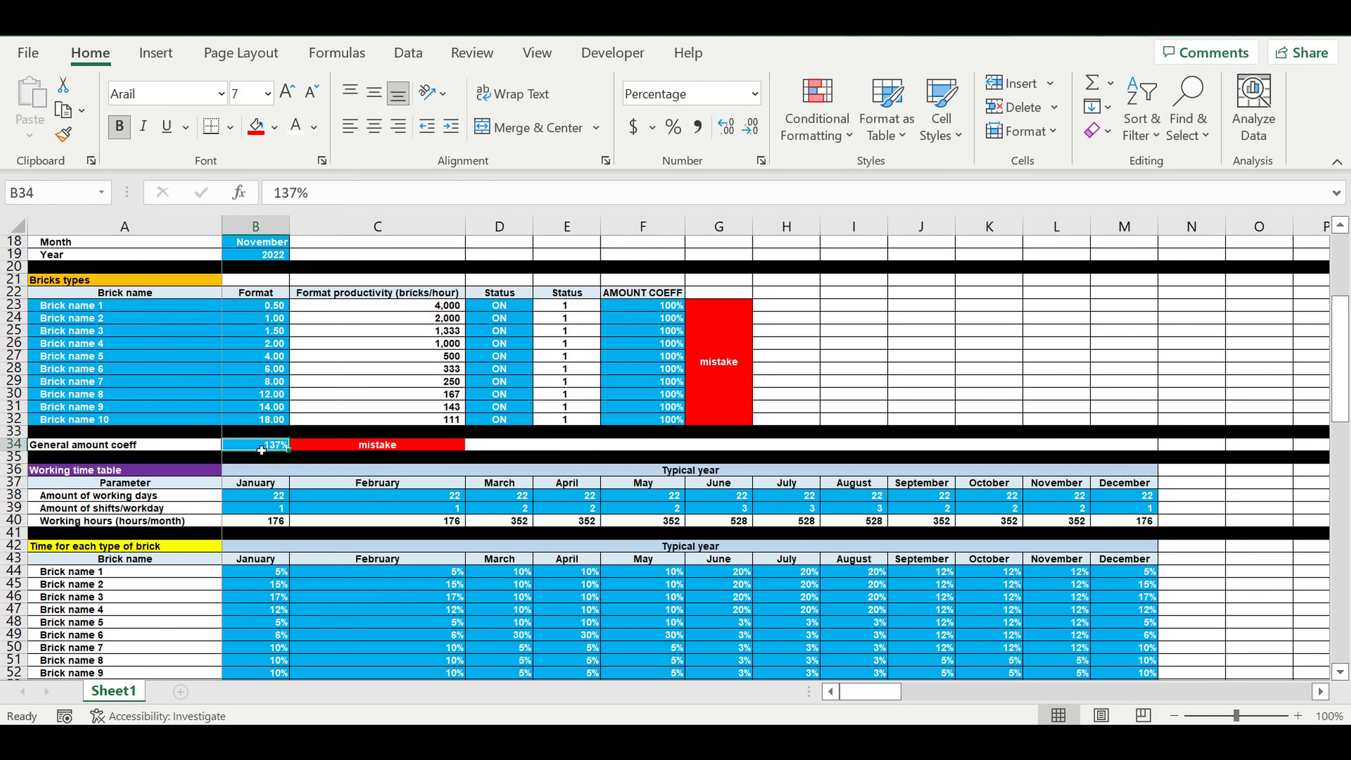
{"action": "left_click", "coordinate": [367, 444]}
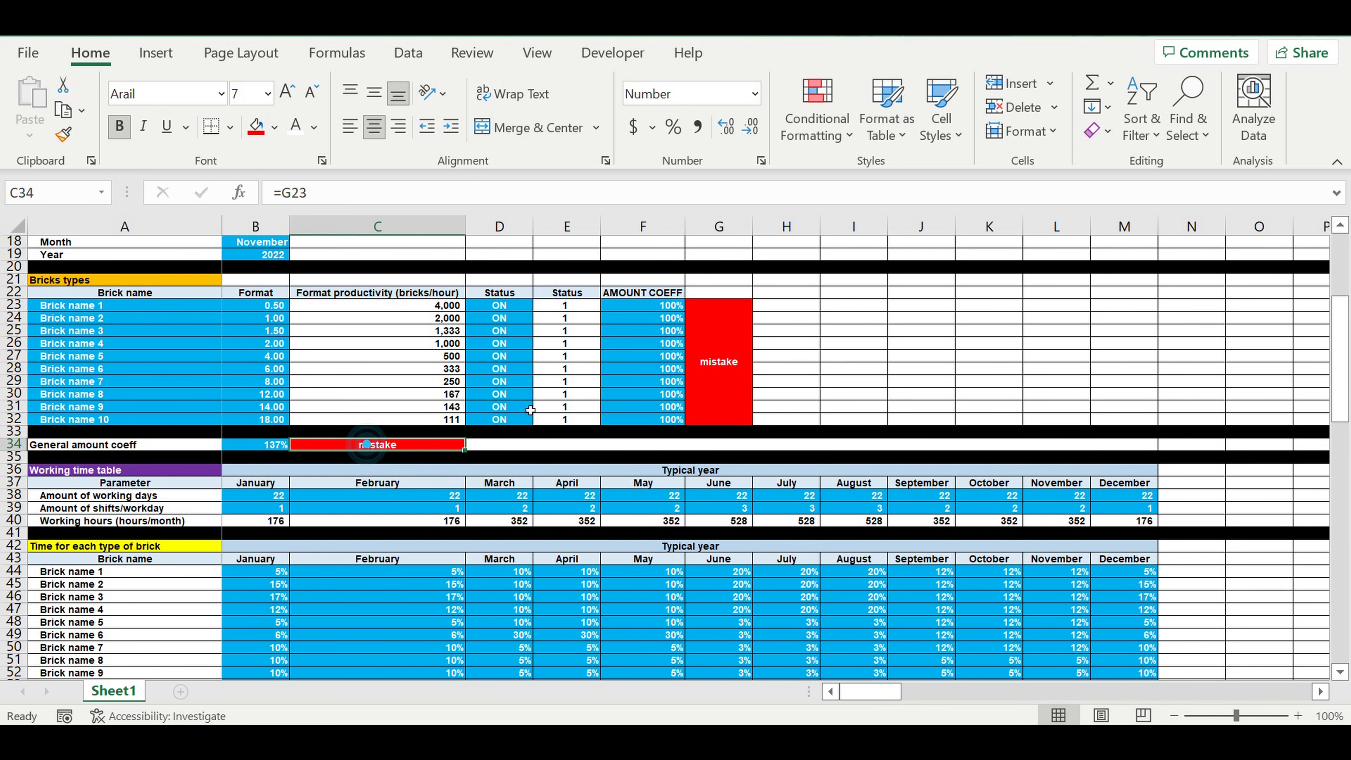
{"action": "left_click", "coordinate": [749, 364]}
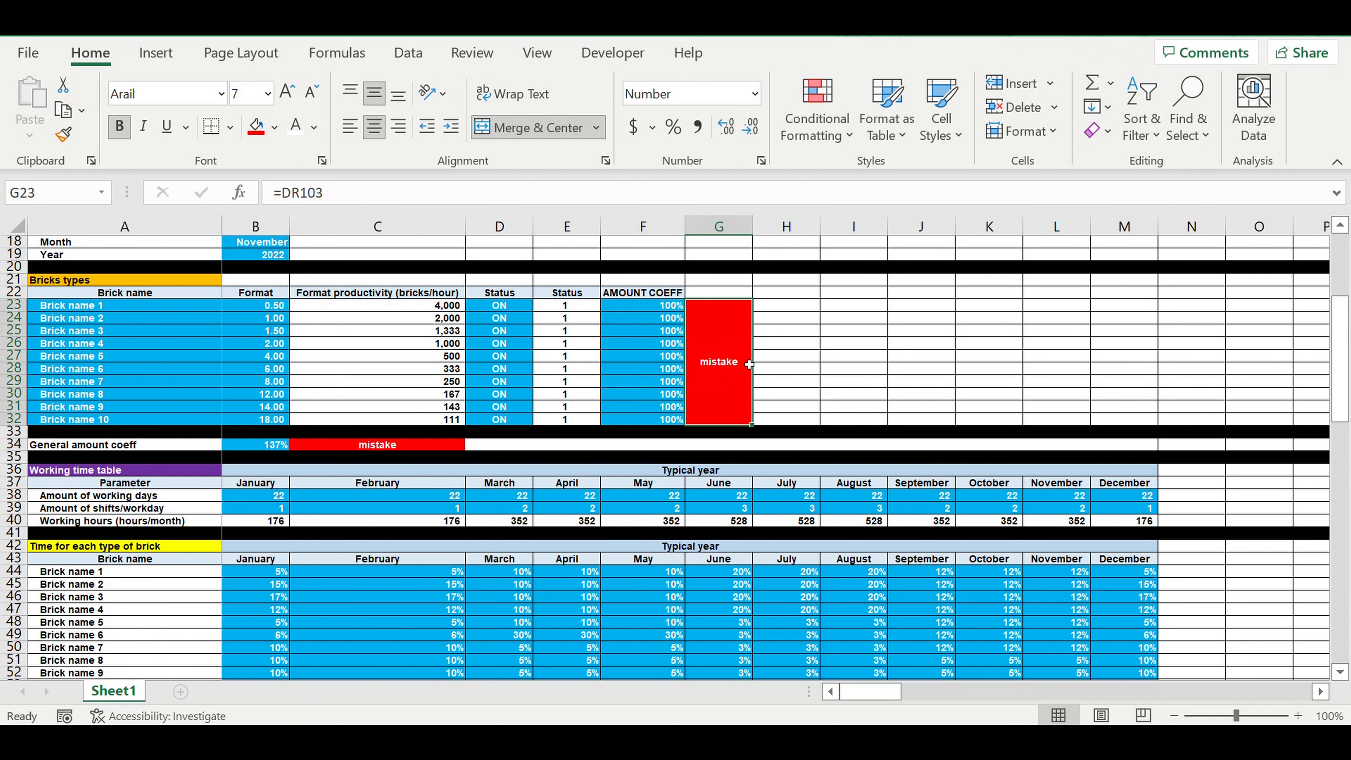
{"action": "left_click", "coordinate": [271, 446]}
{"action": "type", "text": "100"}
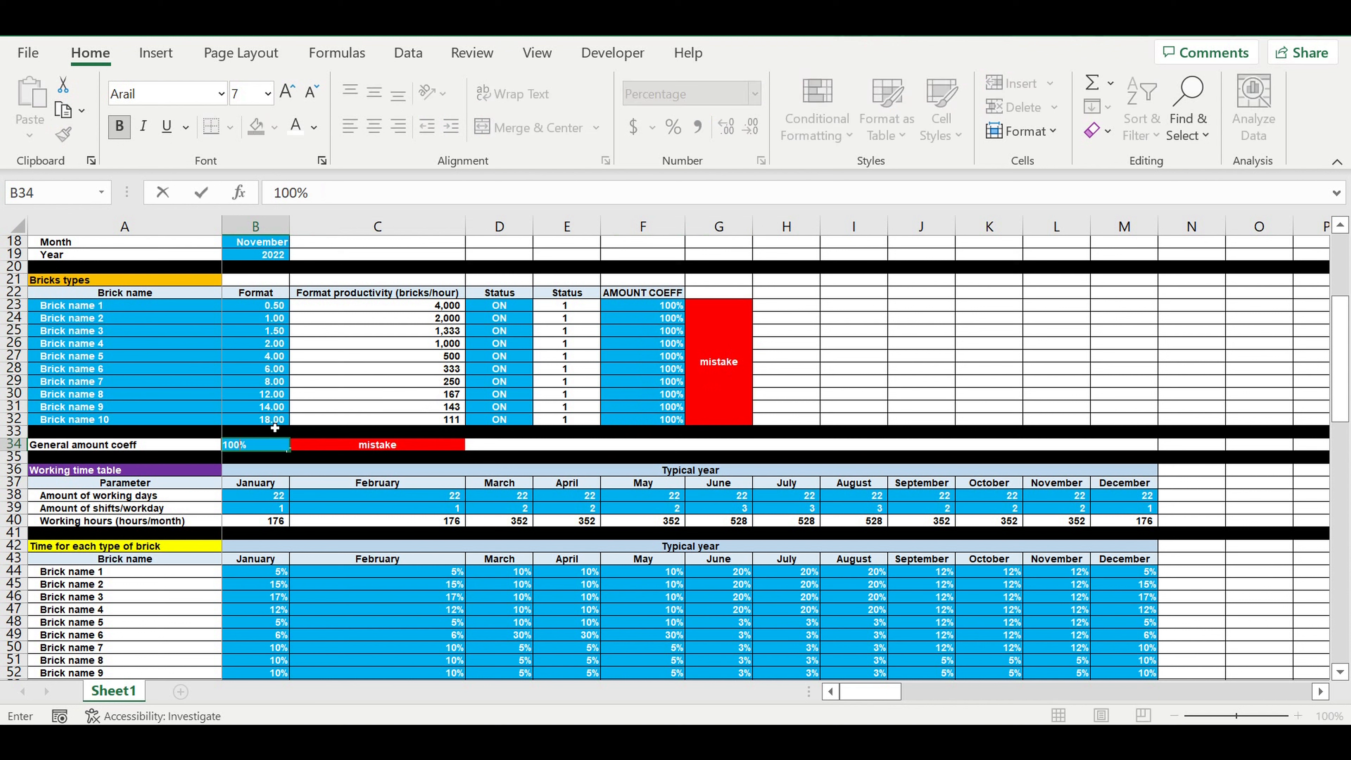
{"action": "key", "text": "Return"}
Step: Examine the indicators in C34 and G23 together with the amount coefficients in B34 and F23:F32 and the brick statuses in D23:D32
{"action": "left_click", "coordinate": [401, 482]}
{"action": "left_click", "coordinate": [370, 446]}
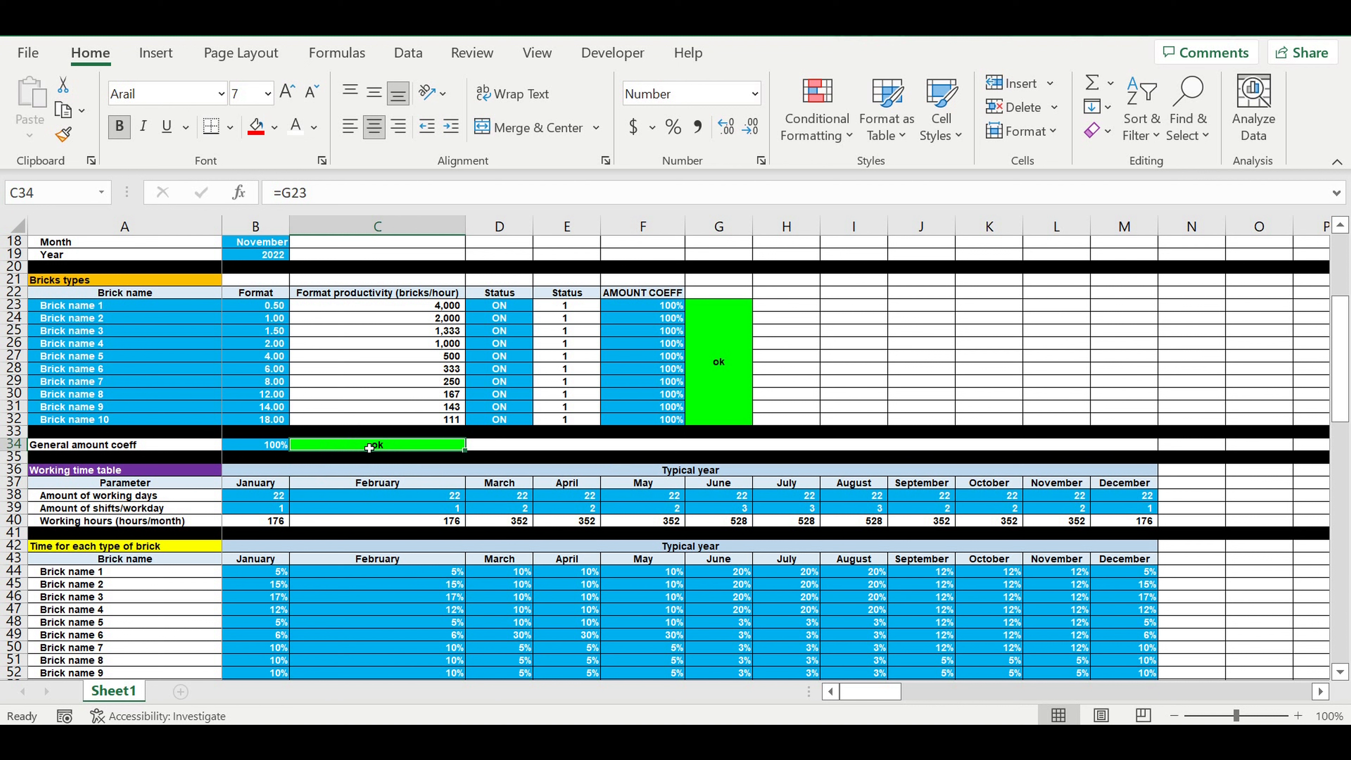
{"action": "left_click", "coordinate": [255, 447]}
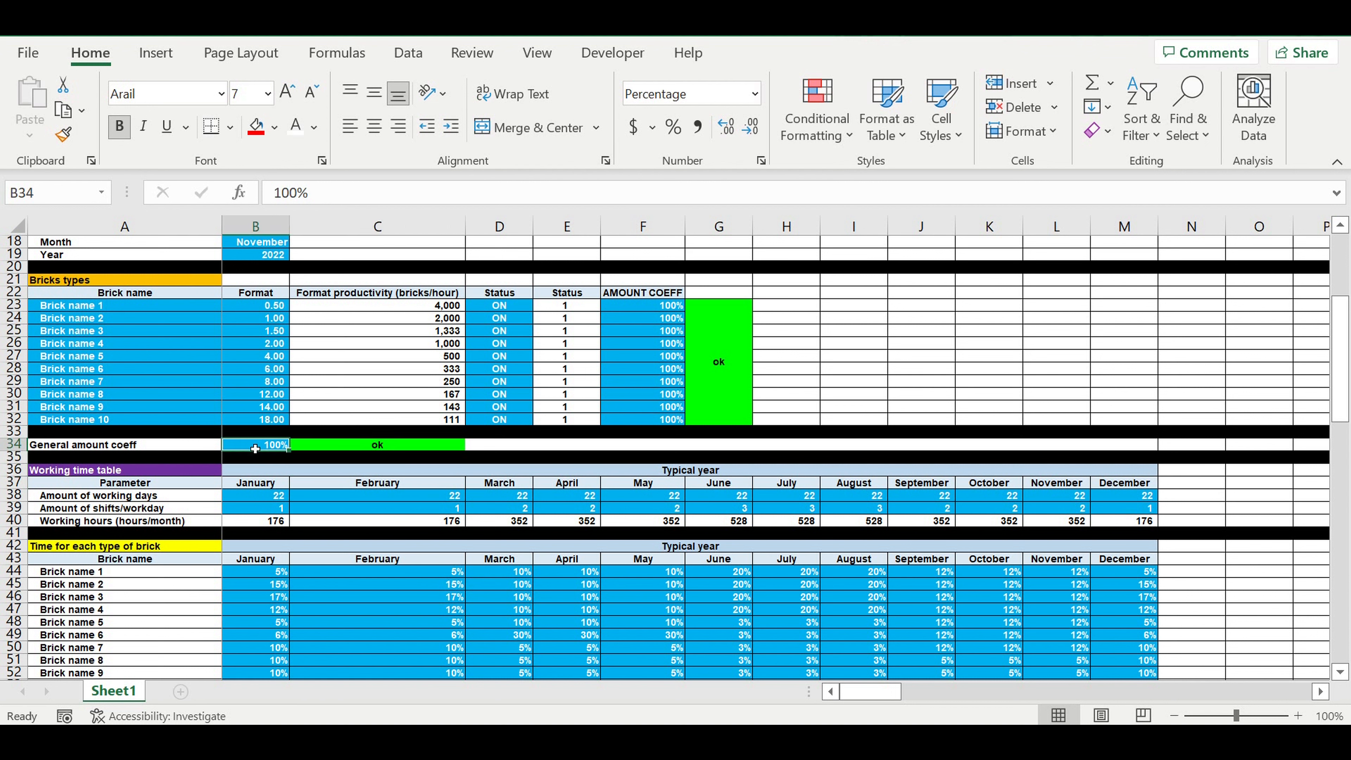
{"action": "left_click_drag", "start_coordinate": [647, 309], "coordinate": [659, 420]}
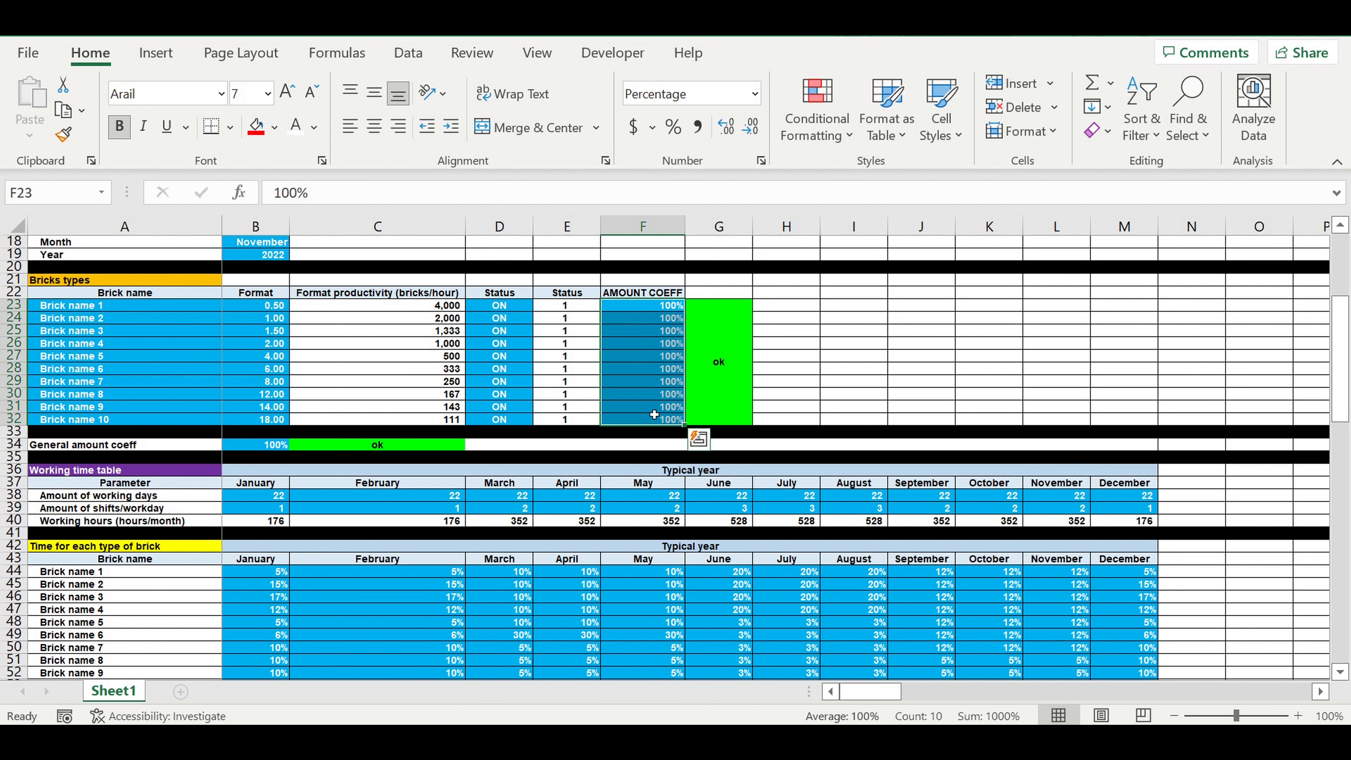
{"action": "left_click", "coordinate": [726, 345]}
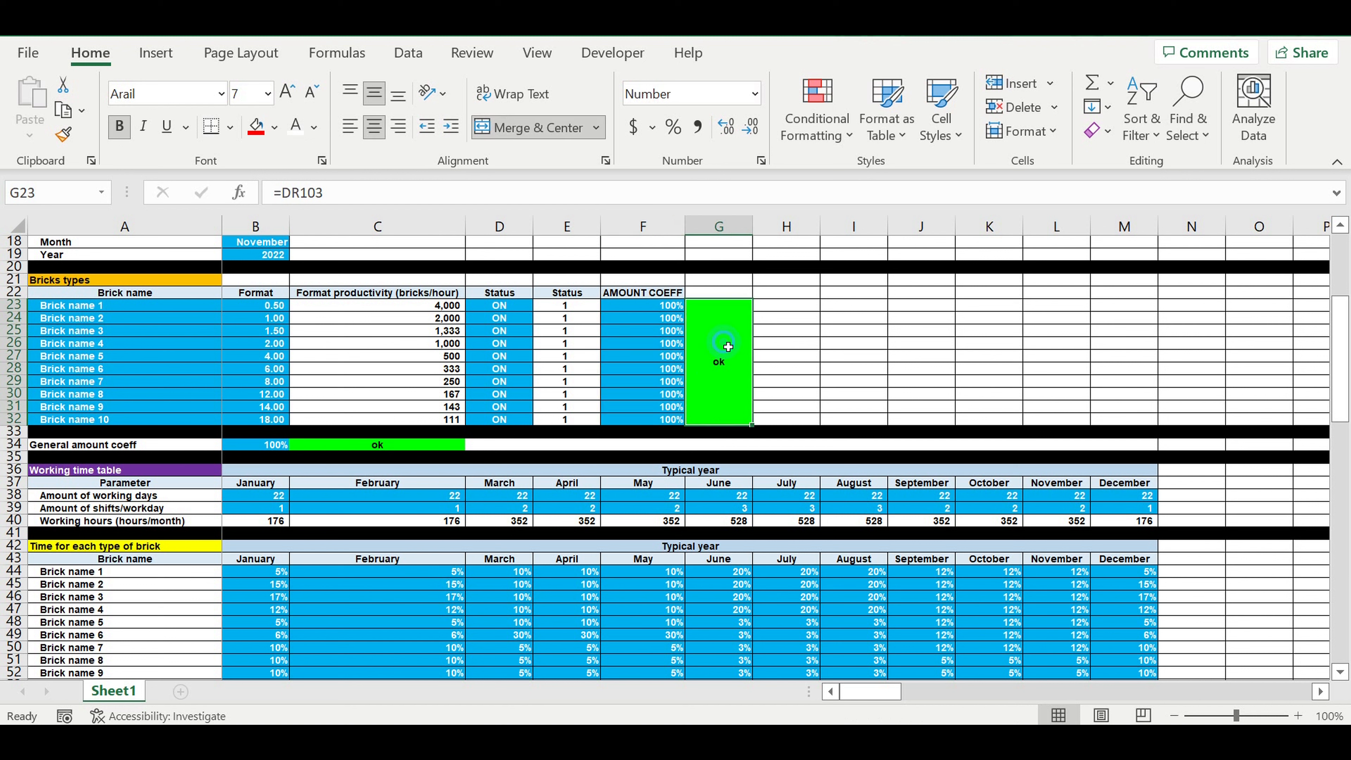
{"action": "left_click", "coordinate": [433, 449]}
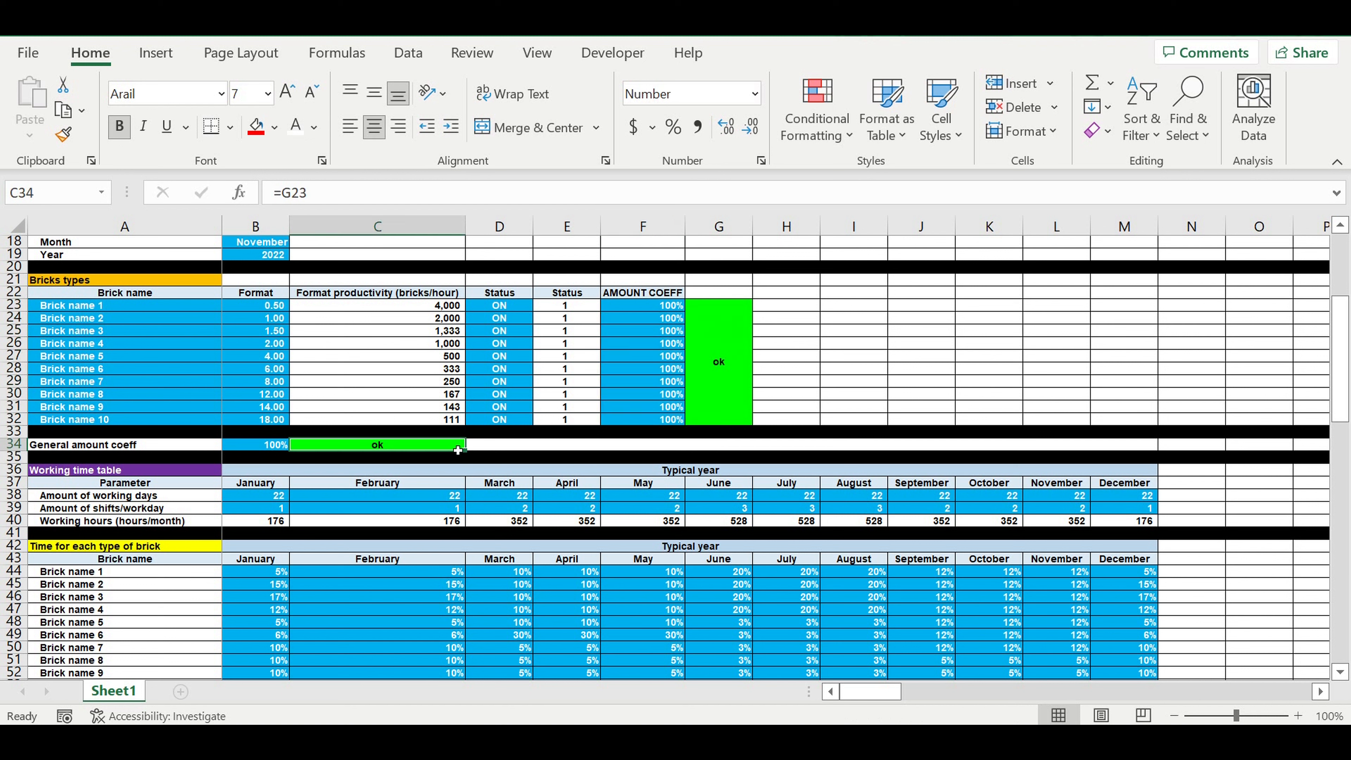
{"action": "left_click", "coordinate": [723, 370]}
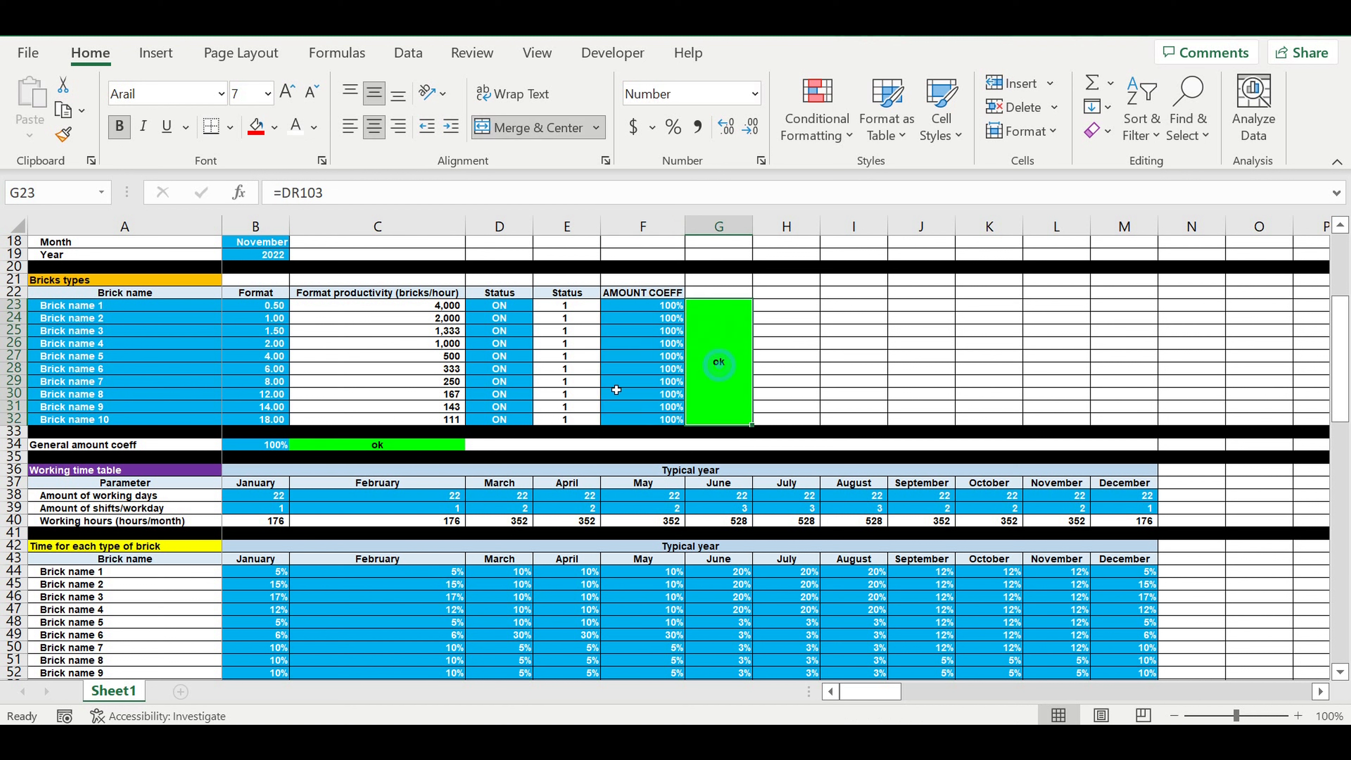
{"action": "left_click", "coordinate": [387, 445]}
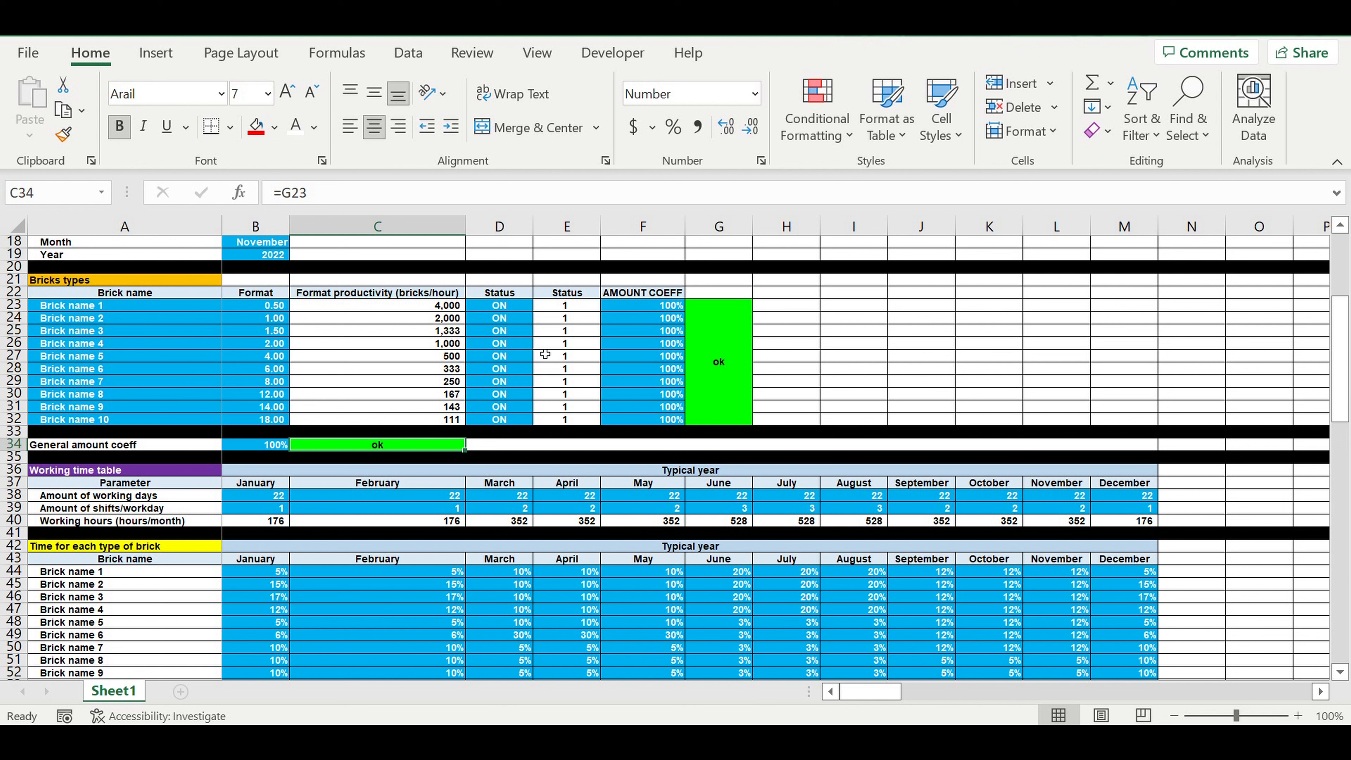
{"action": "left_click_drag", "start_coordinate": [499, 306], "coordinate": [498, 419]}
{"action": "left_click", "coordinate": [418, 448]}
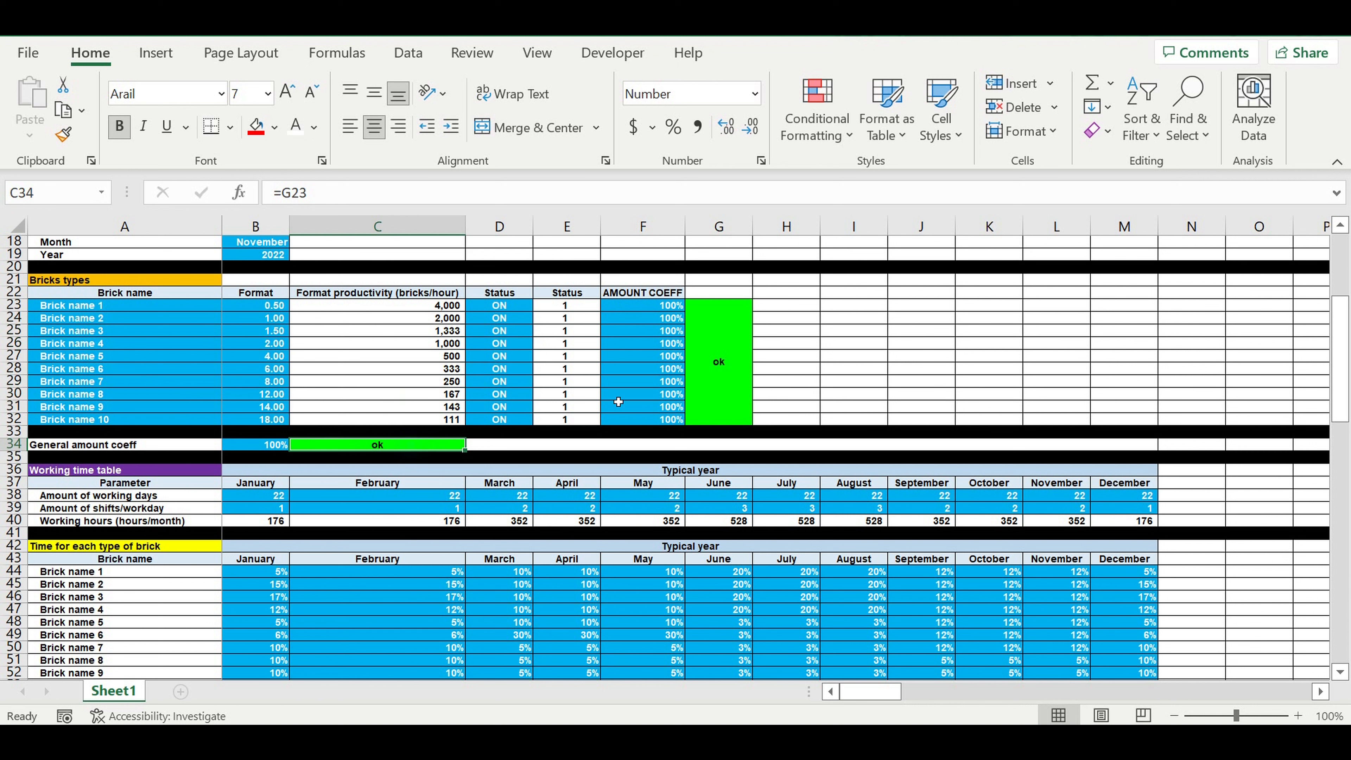
{"action": "left_click", "coordinate": [719, 364]}
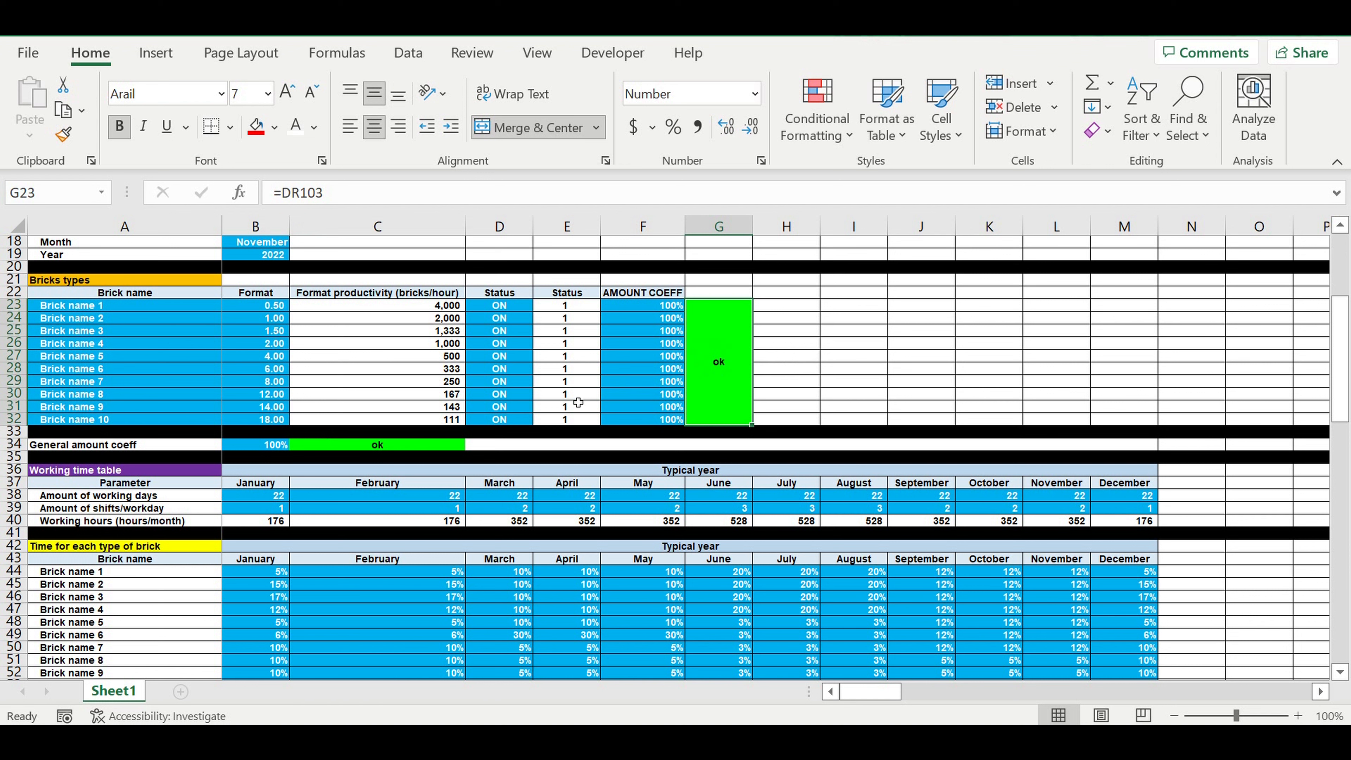
{"action": "left_click", "coordinate": [397, 446]}
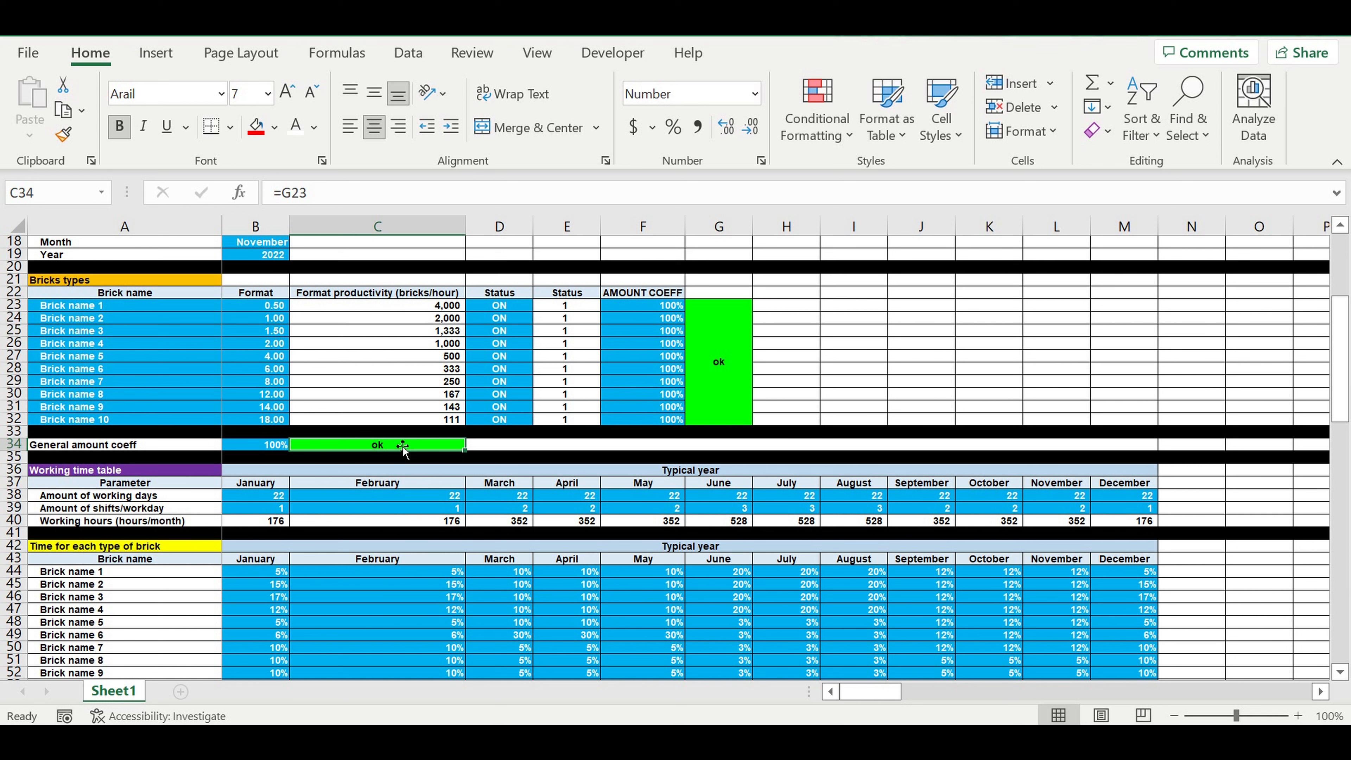
{"action": "left_click", "coordinate": [745, 351]}
{"action": "left_click", "coordinate": [425, 449]}
Step: Decrease the indent of the total hours and control value labels in A103:A104
{"action": "scroll", "coordinate": [520, 472], "scroll_direction": "down", "scroll_amount": 4}
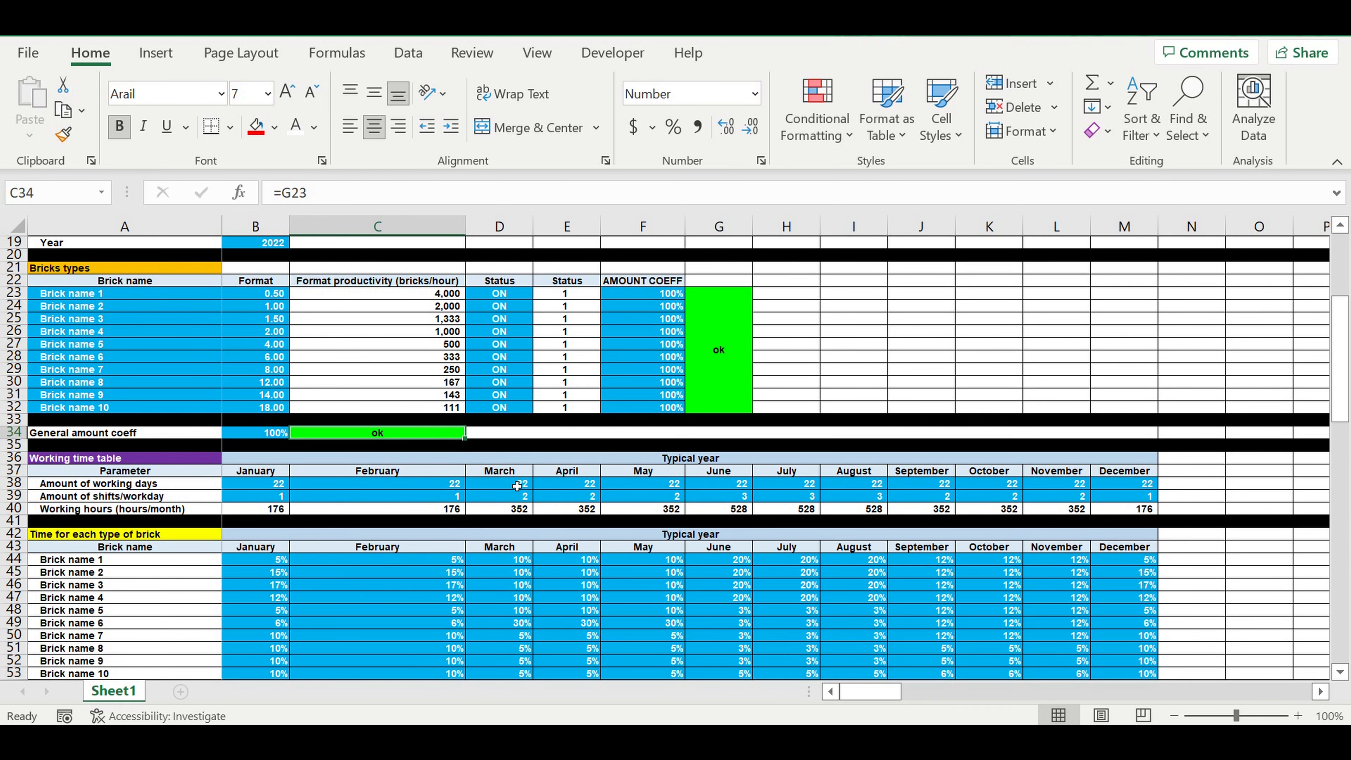
{"action": "scroll", "coordinate": [517, 485], "scroll_direction": "down", "scroll_amount": 10}
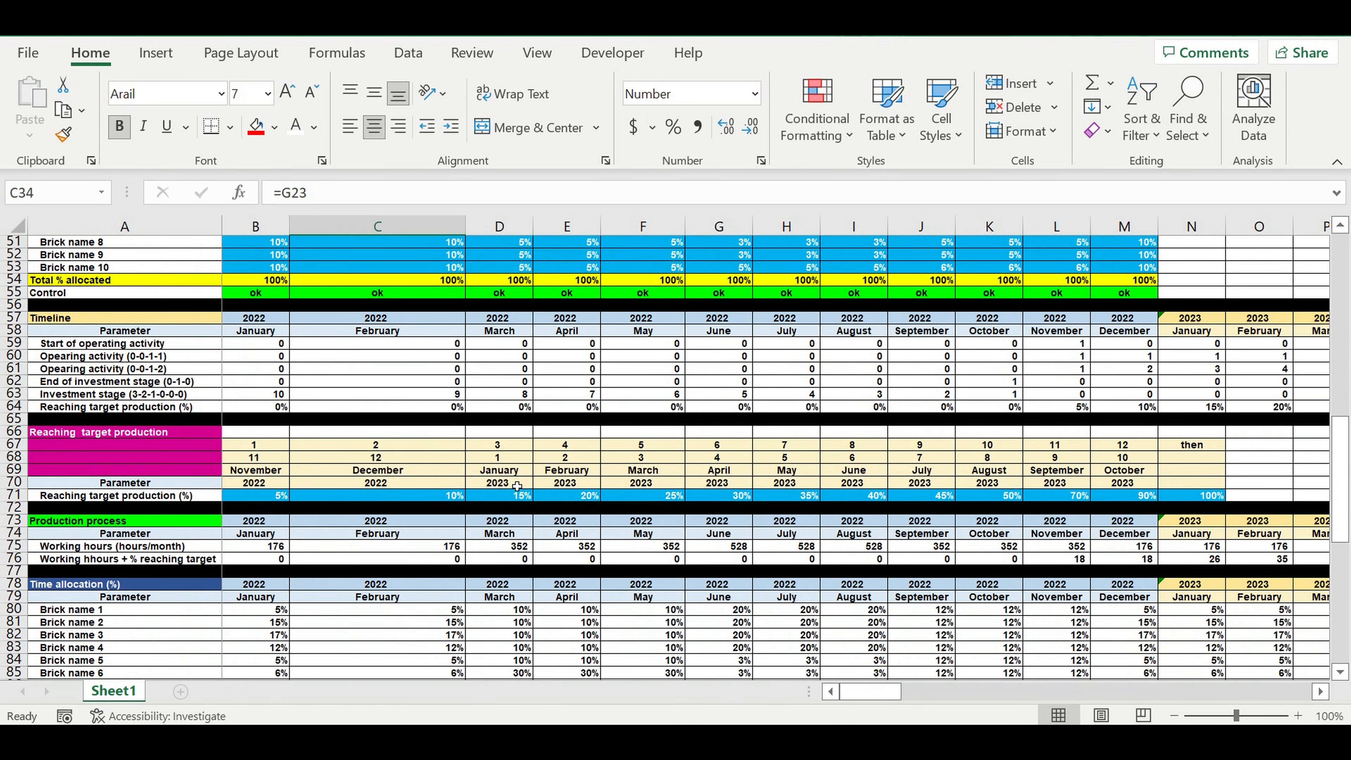
{"action": "scroll", "coordinate": [515, 485], "scroll_direction": "down", "scroll_amount": 8}
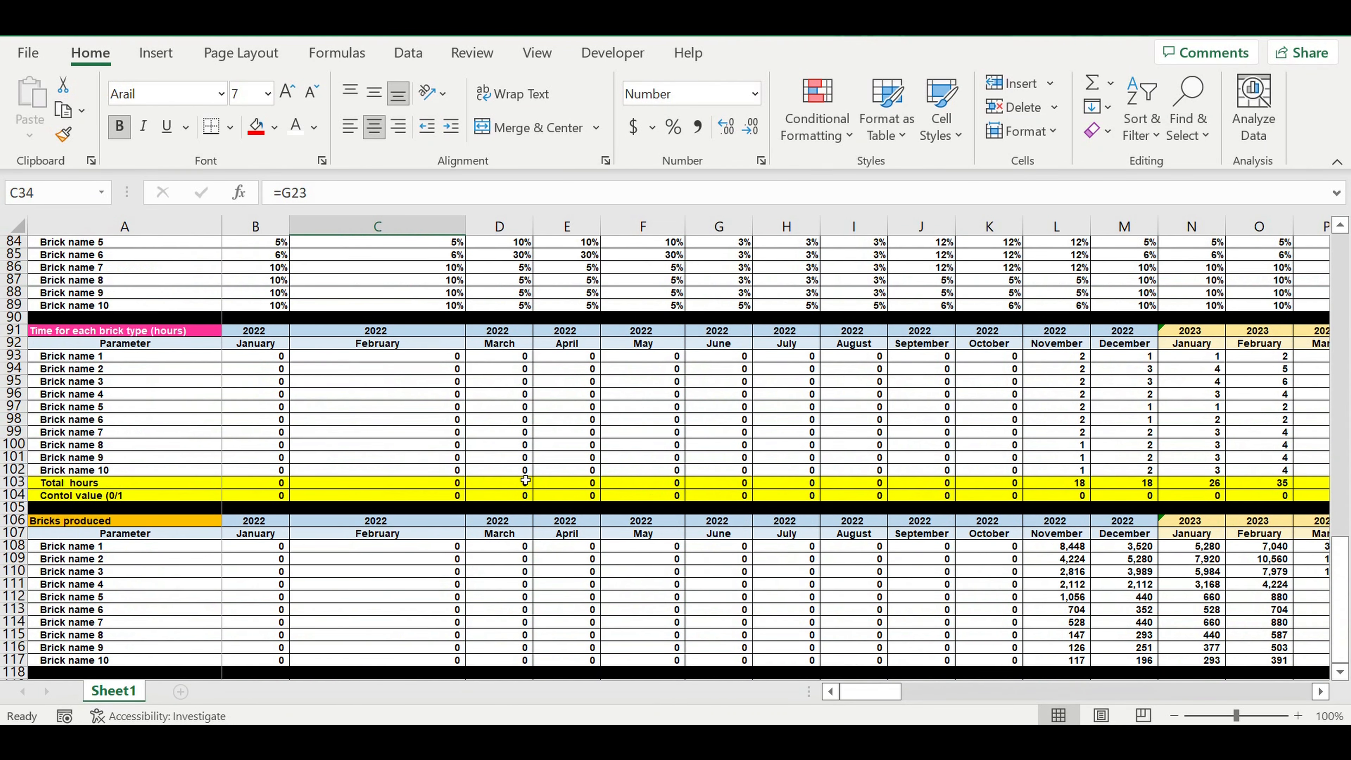
{"action": "left_click_drag", "start_coordinate": [125, 483], "coordinate": [125, 496]}
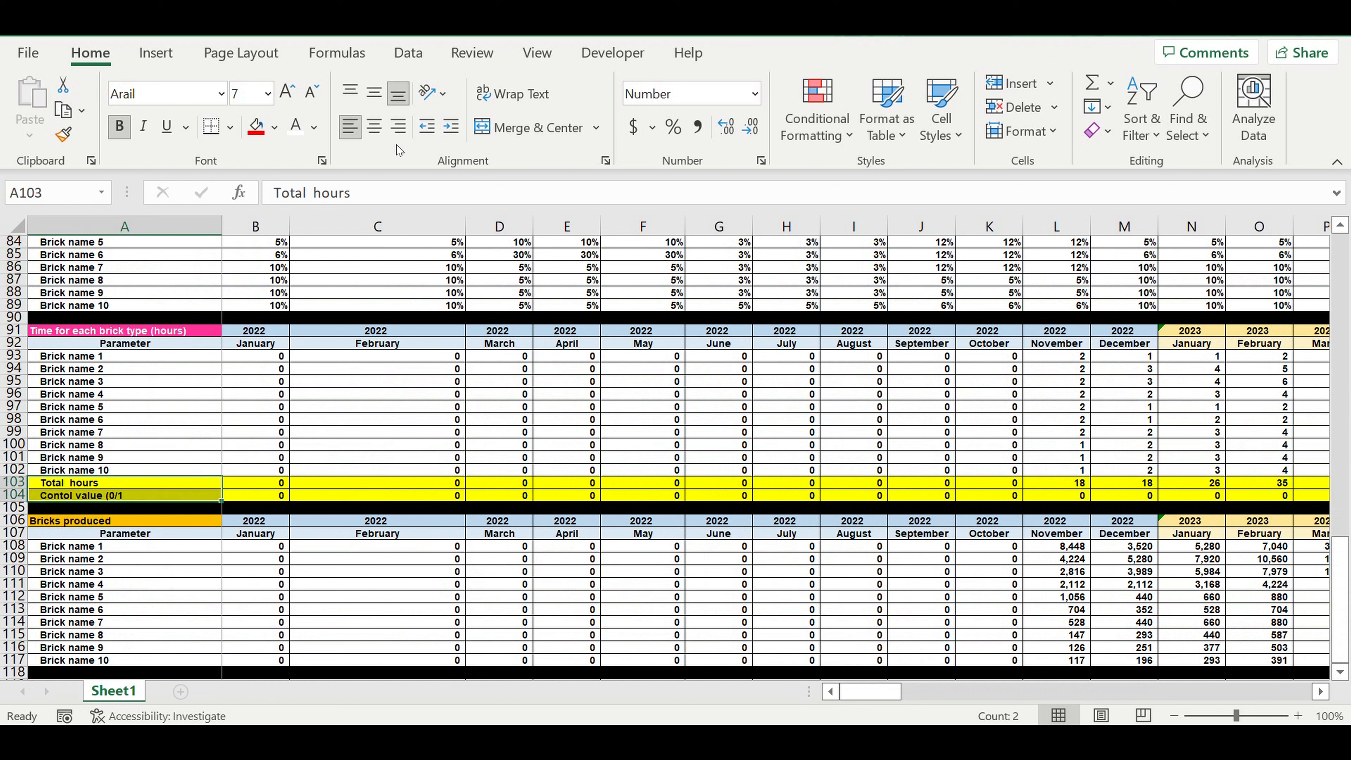
{"action": "left_click", "coordinate": [427, 126]}
{"action": "left_click", "coordinate": [367, 407]}
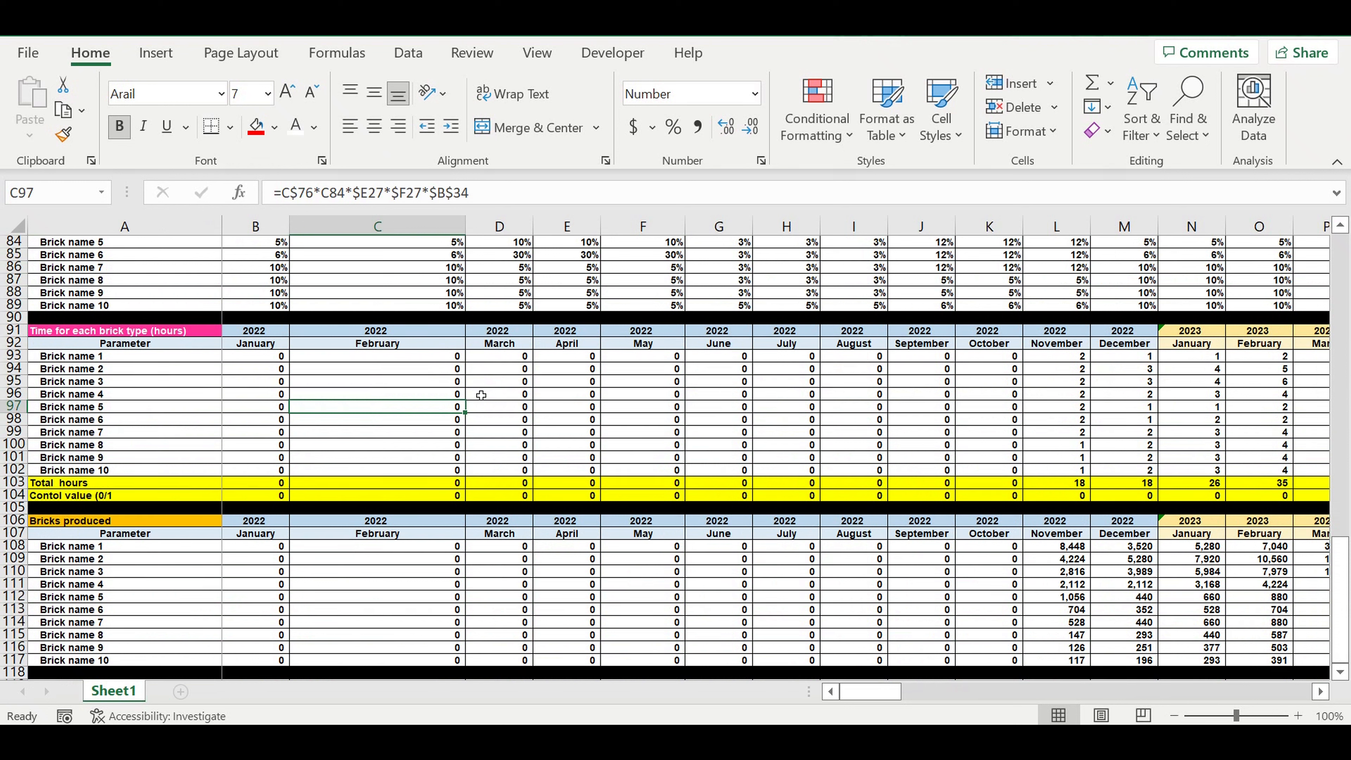
{"action": "left_click", "coordinate": [492, 395]}
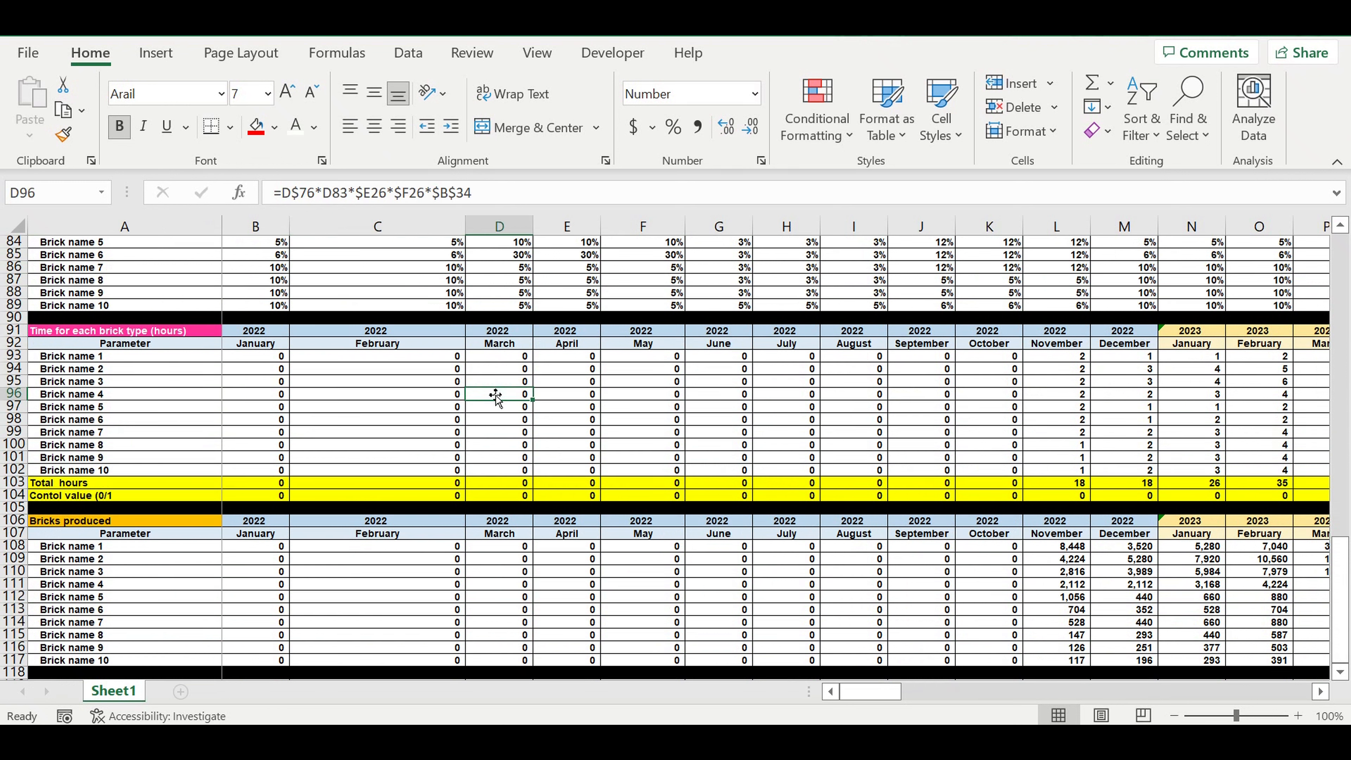